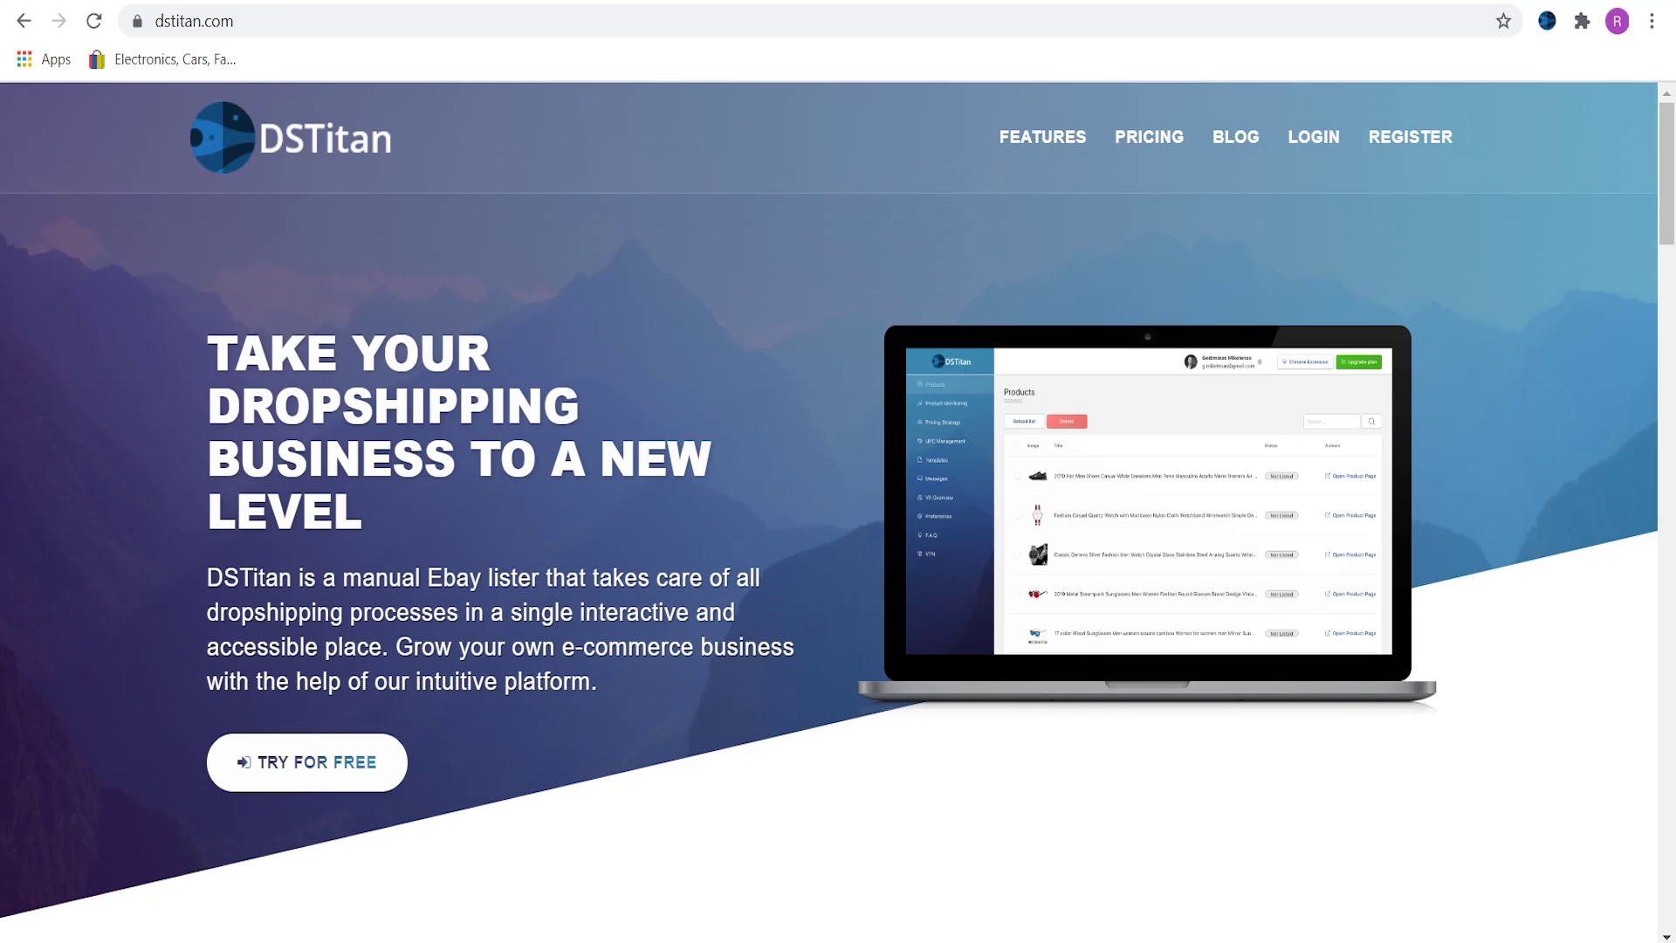
Step: Start the free DSTitan trial and sign in with the Google account
{"action": "left_click", "coordinate": [306, 762]}
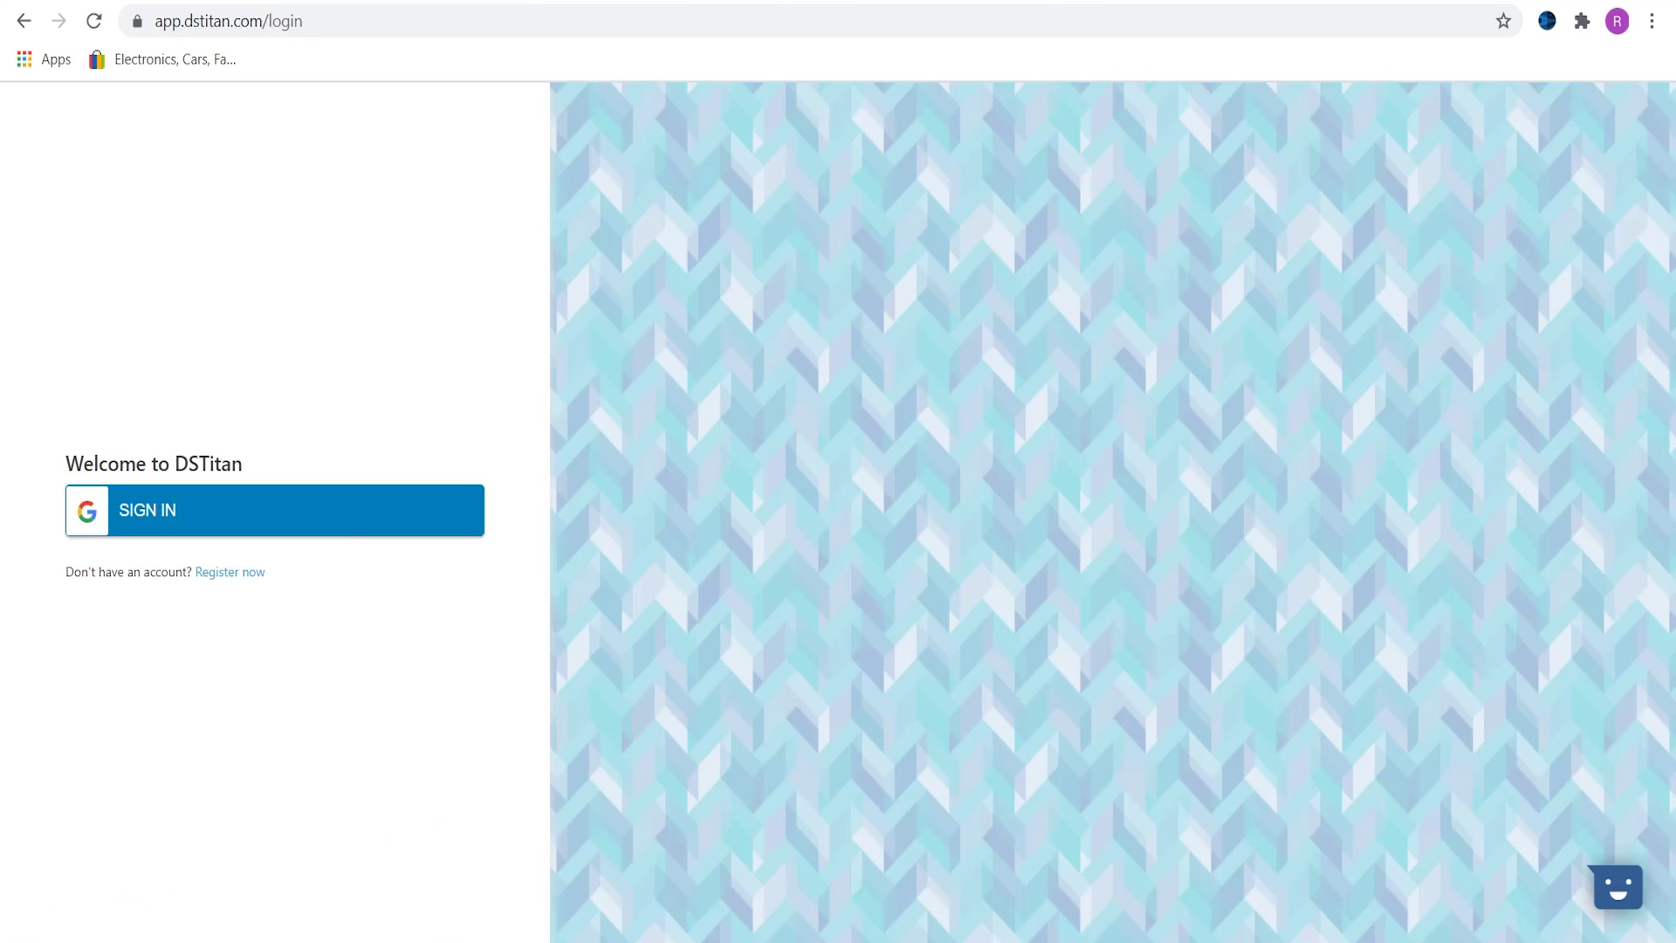
{"action": "left_click", "coordinate": [275, 510]}
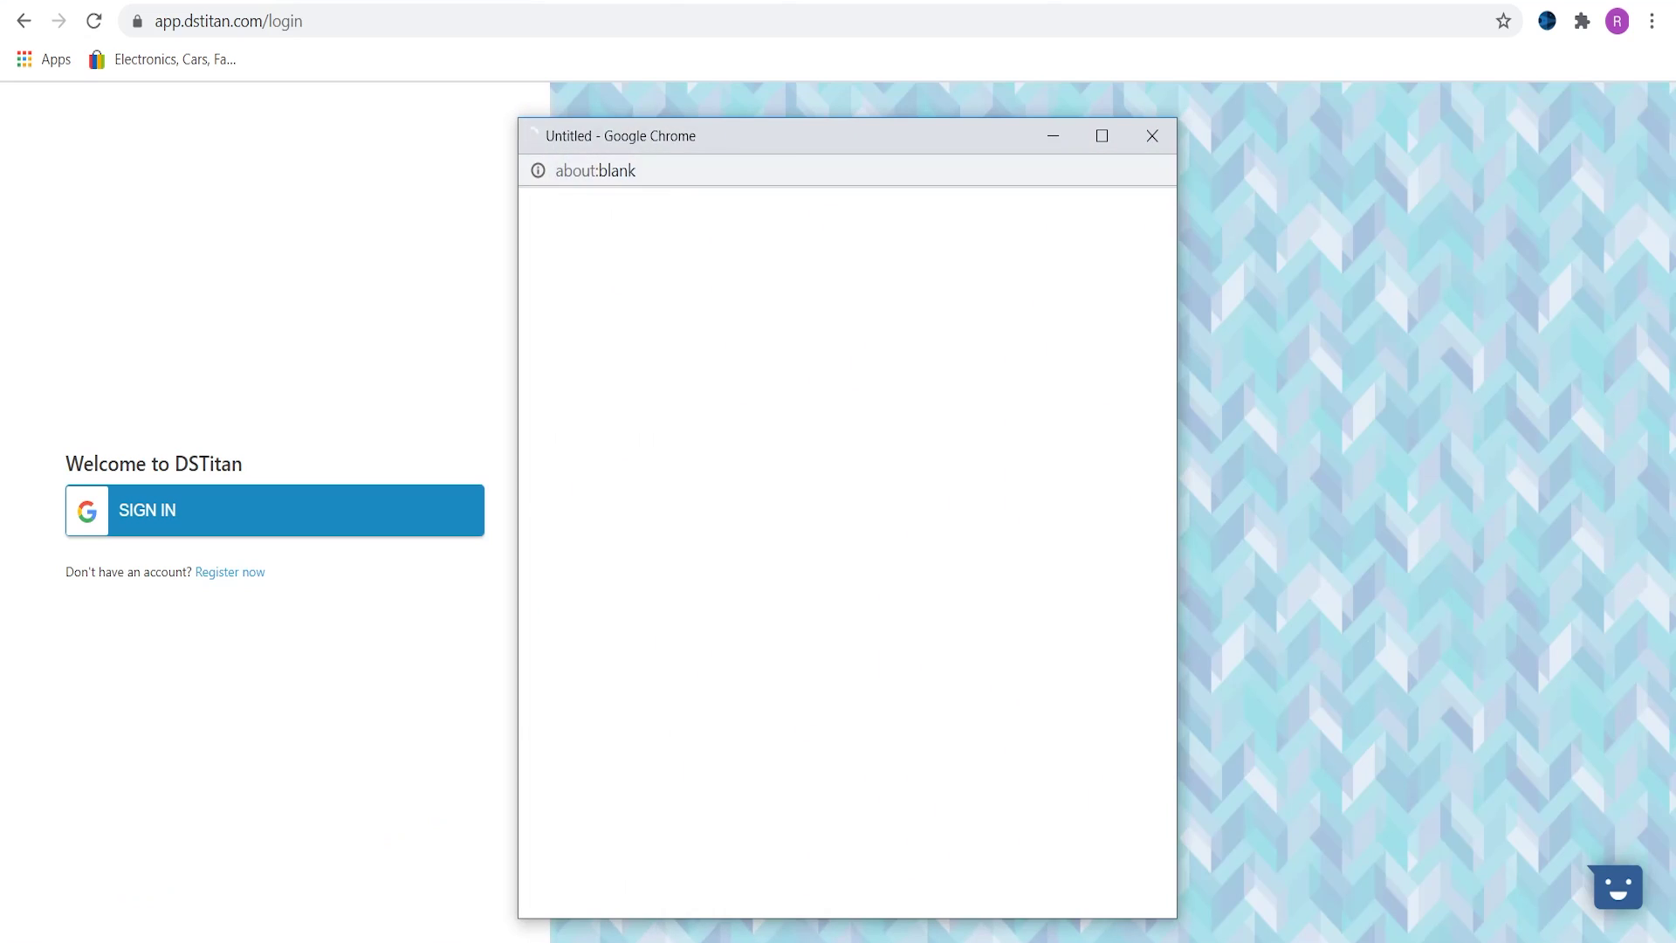
{"action": "left_click", "coordinate": [776, 480]}
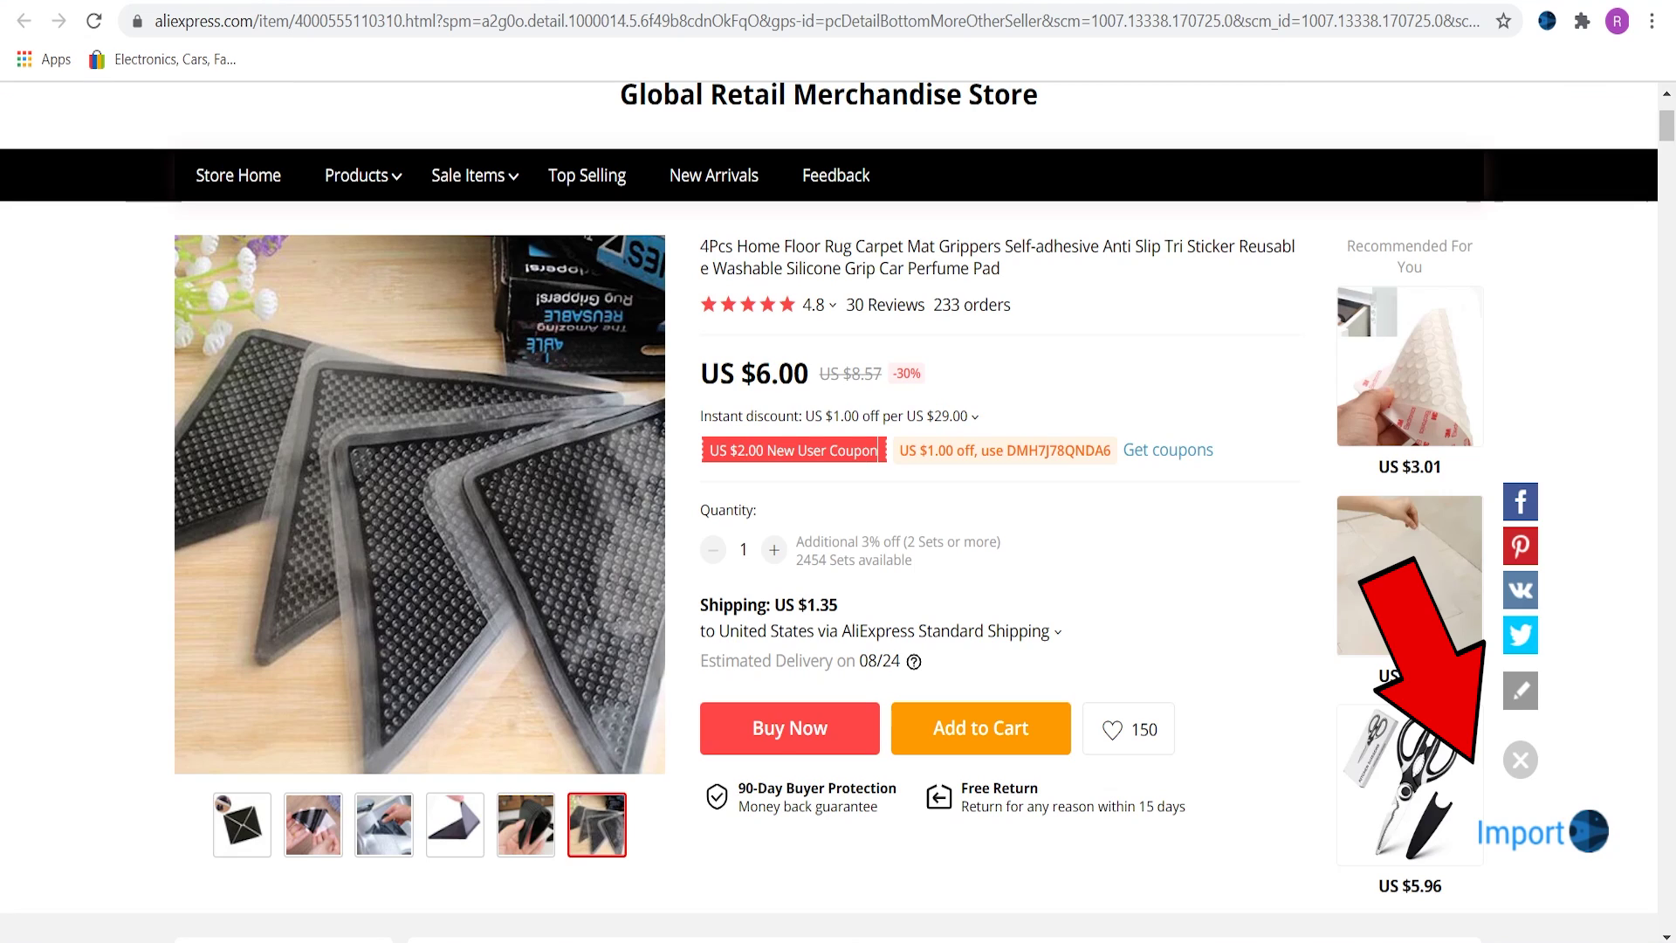
Step: Import the AliExpress 4Pcs Home Floor Rug Carpet Mat Grippers product into DSTitan and open its product details
{"action": "left_click", "coordinate": [1523, 831]}
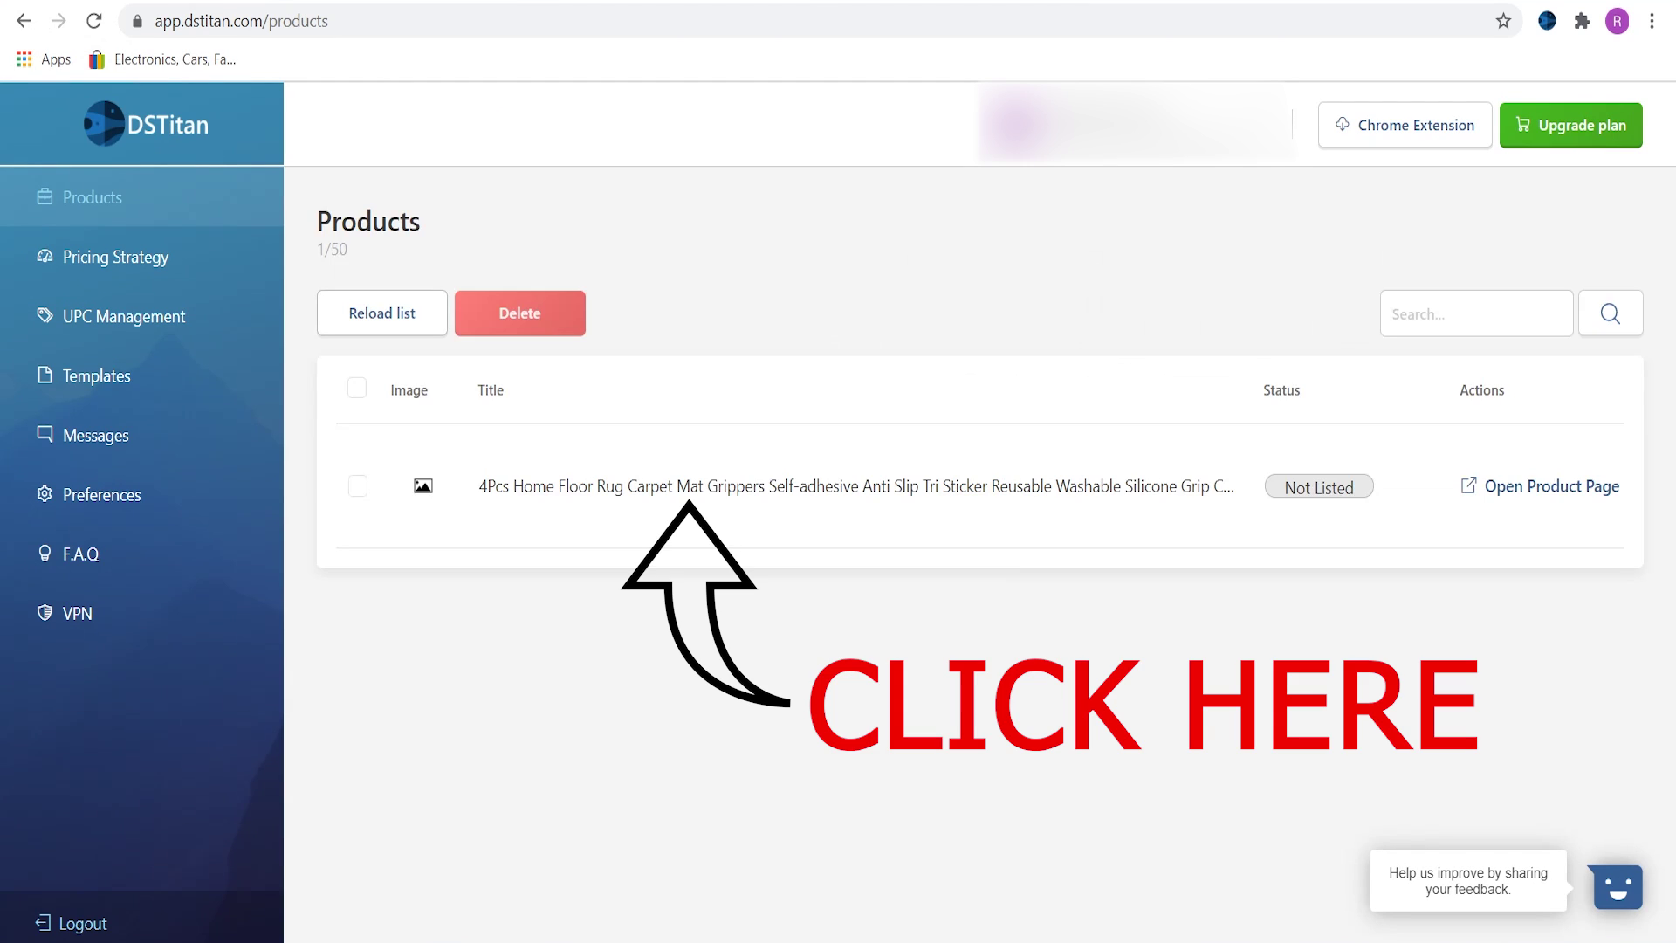
{"action": "left_click", "coordinate": [664, 482]}
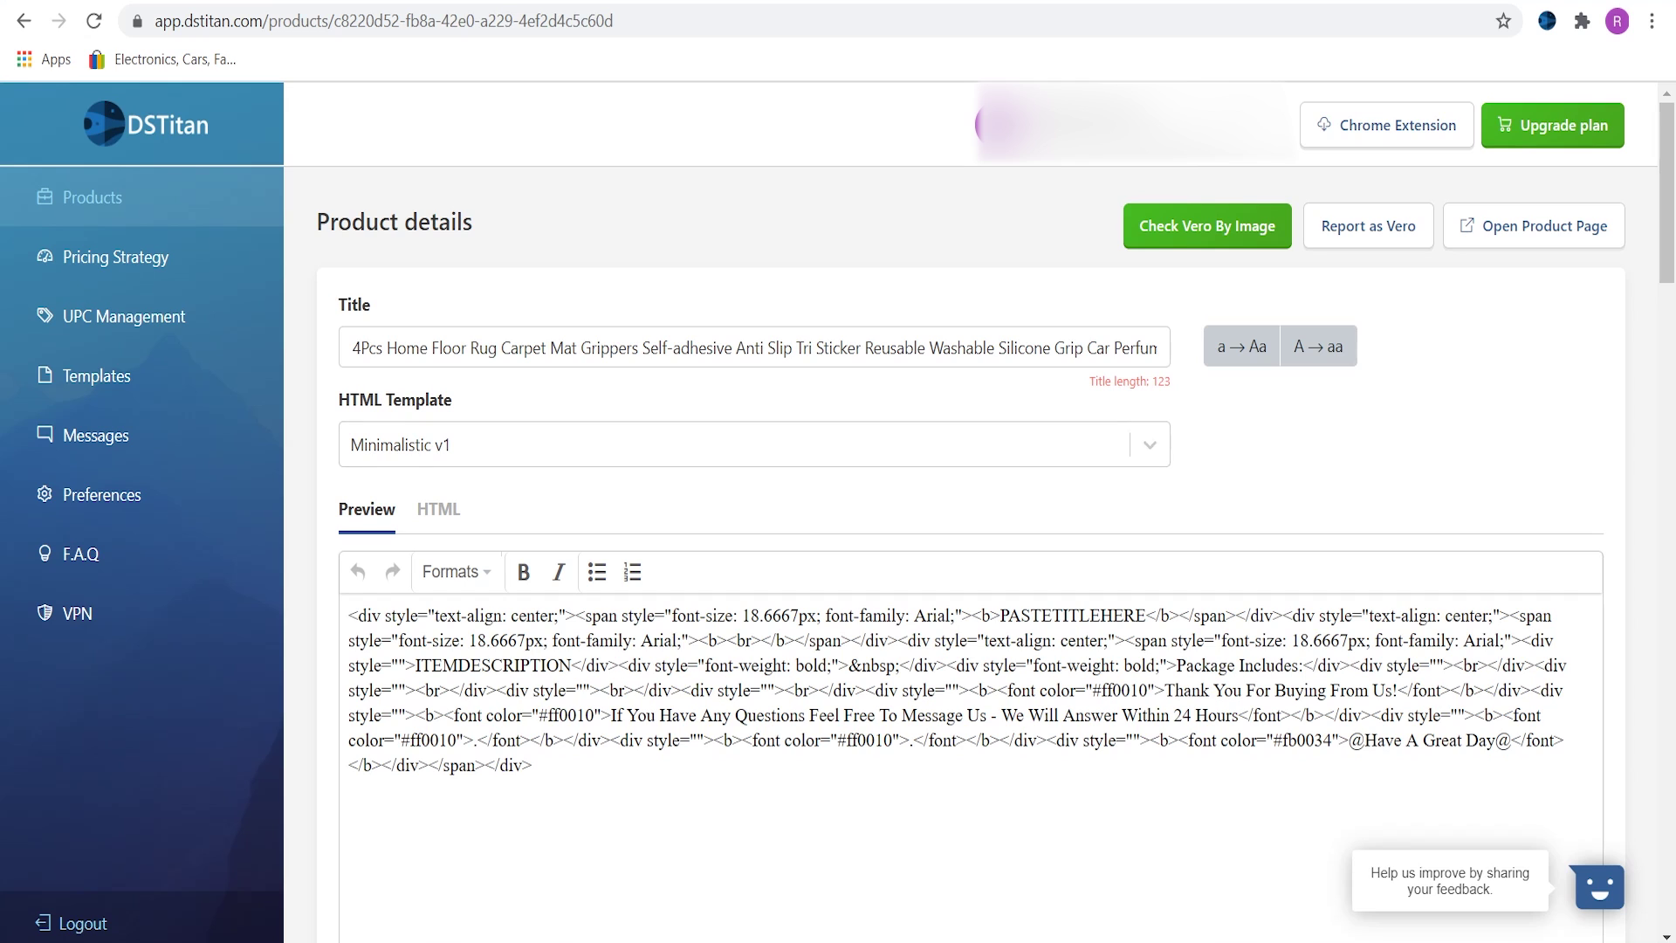
Step: Review the imported product's description, specifications, variations, price and images
{"action": "scroll", "coordinate": [995, 524], "scroll_direction": "down", "scroll_amount": 3}
{"action": "scroll", "coordinate": [970, 558], "scroll_direction": "down", "scroll_amount": 8}
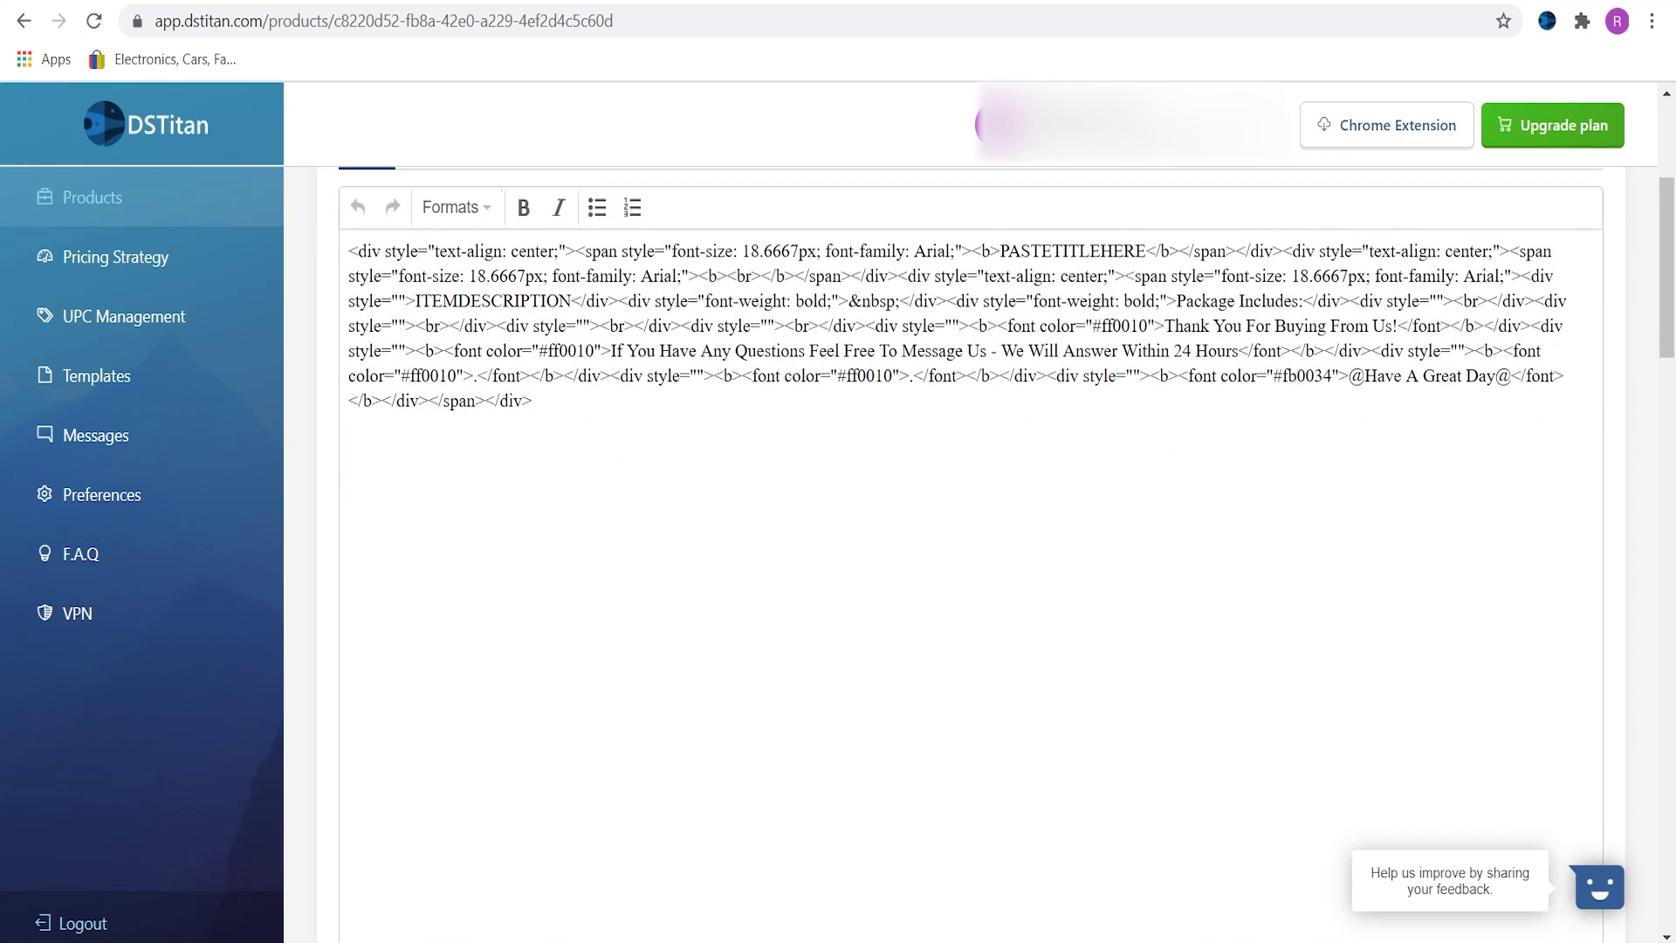
{"action": "scroll", "coordinate": [970, 558], "scroll_direction": "down", "scroll_amount": 7}
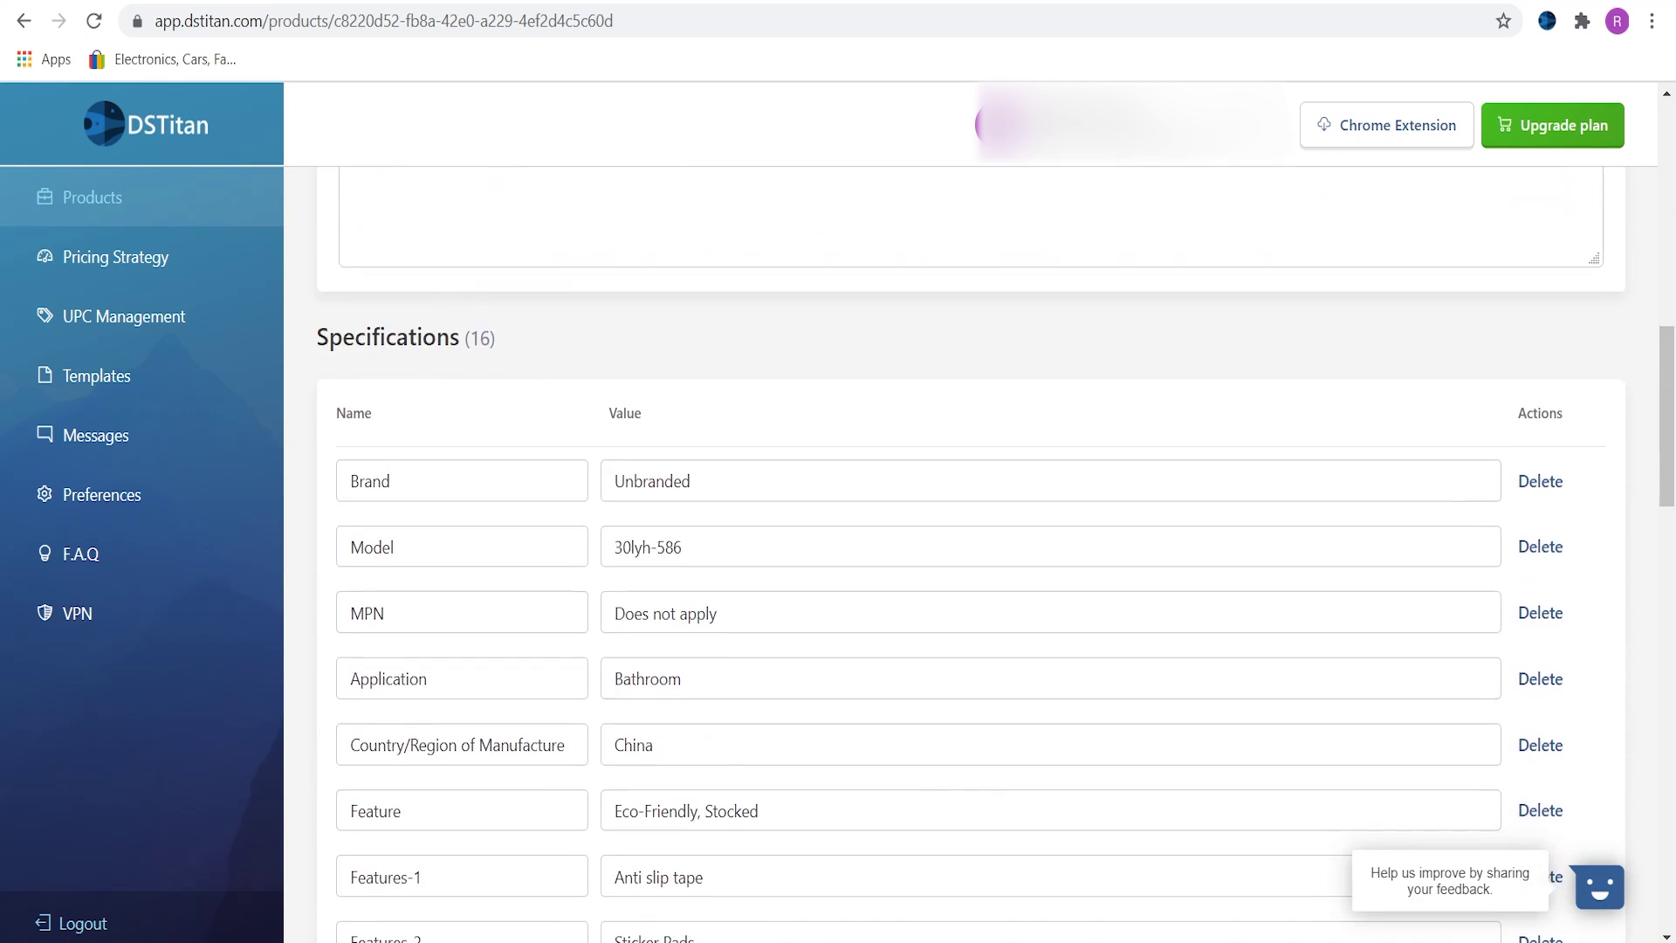
{"action": "scroll", "coordinate": [970, 558], "scroll_direction": "down", "scroll_amount": 8}
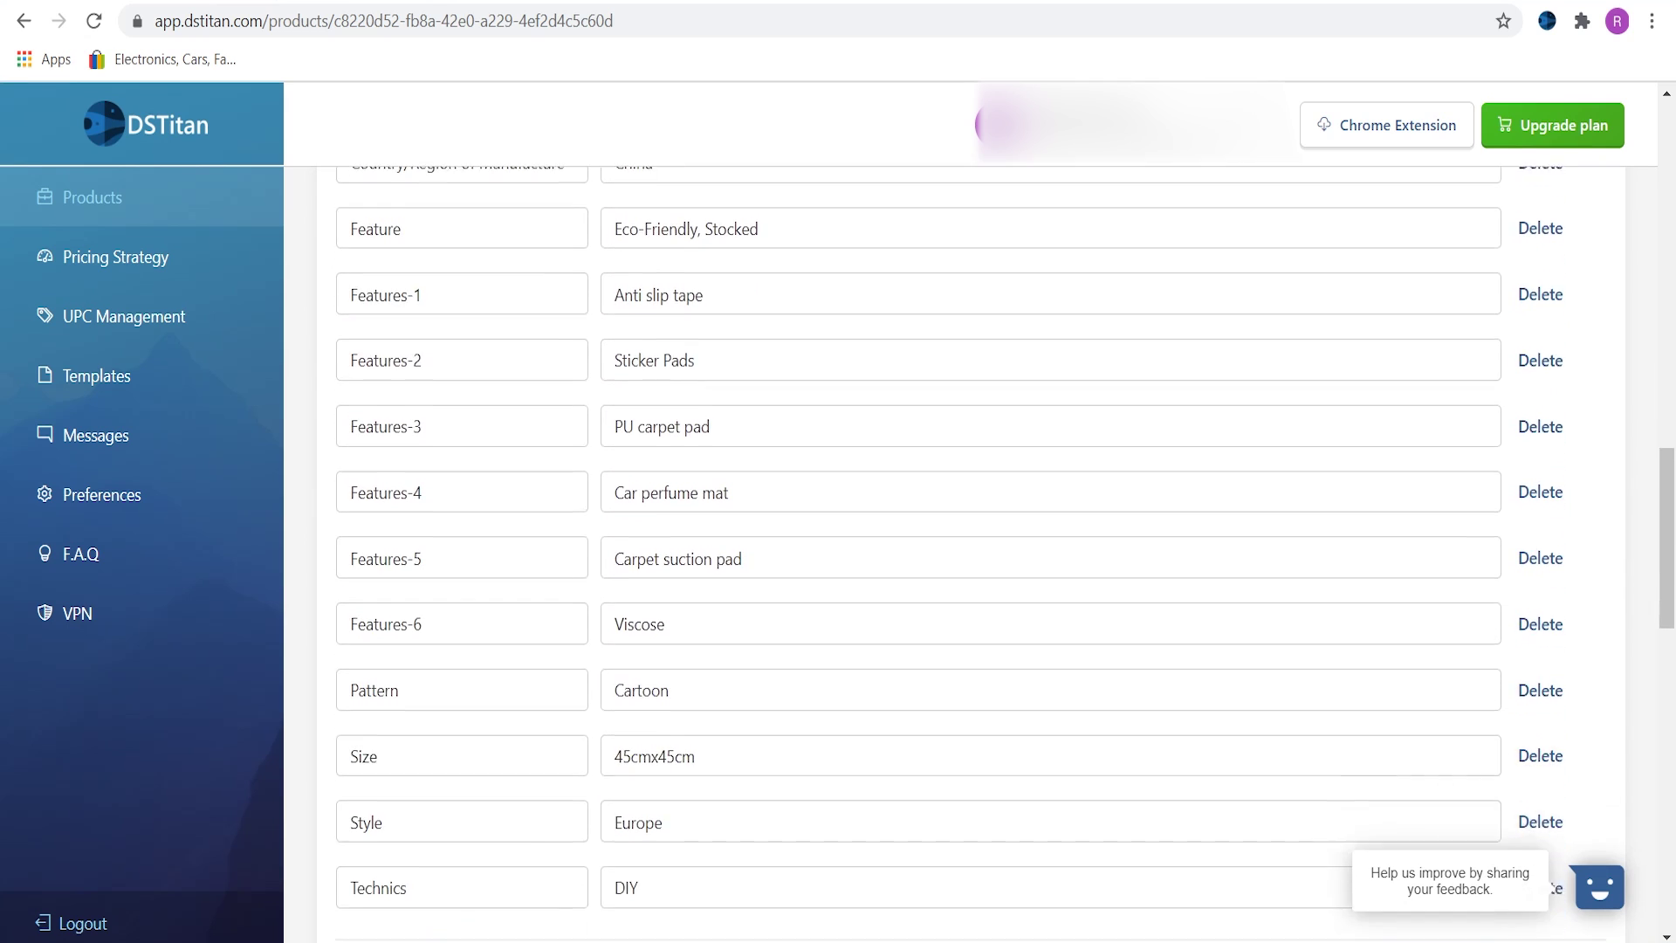
{"action": "scroll", "coordinate": [971, 558], "scroll_direction": "down", "scroll_amount": 9}
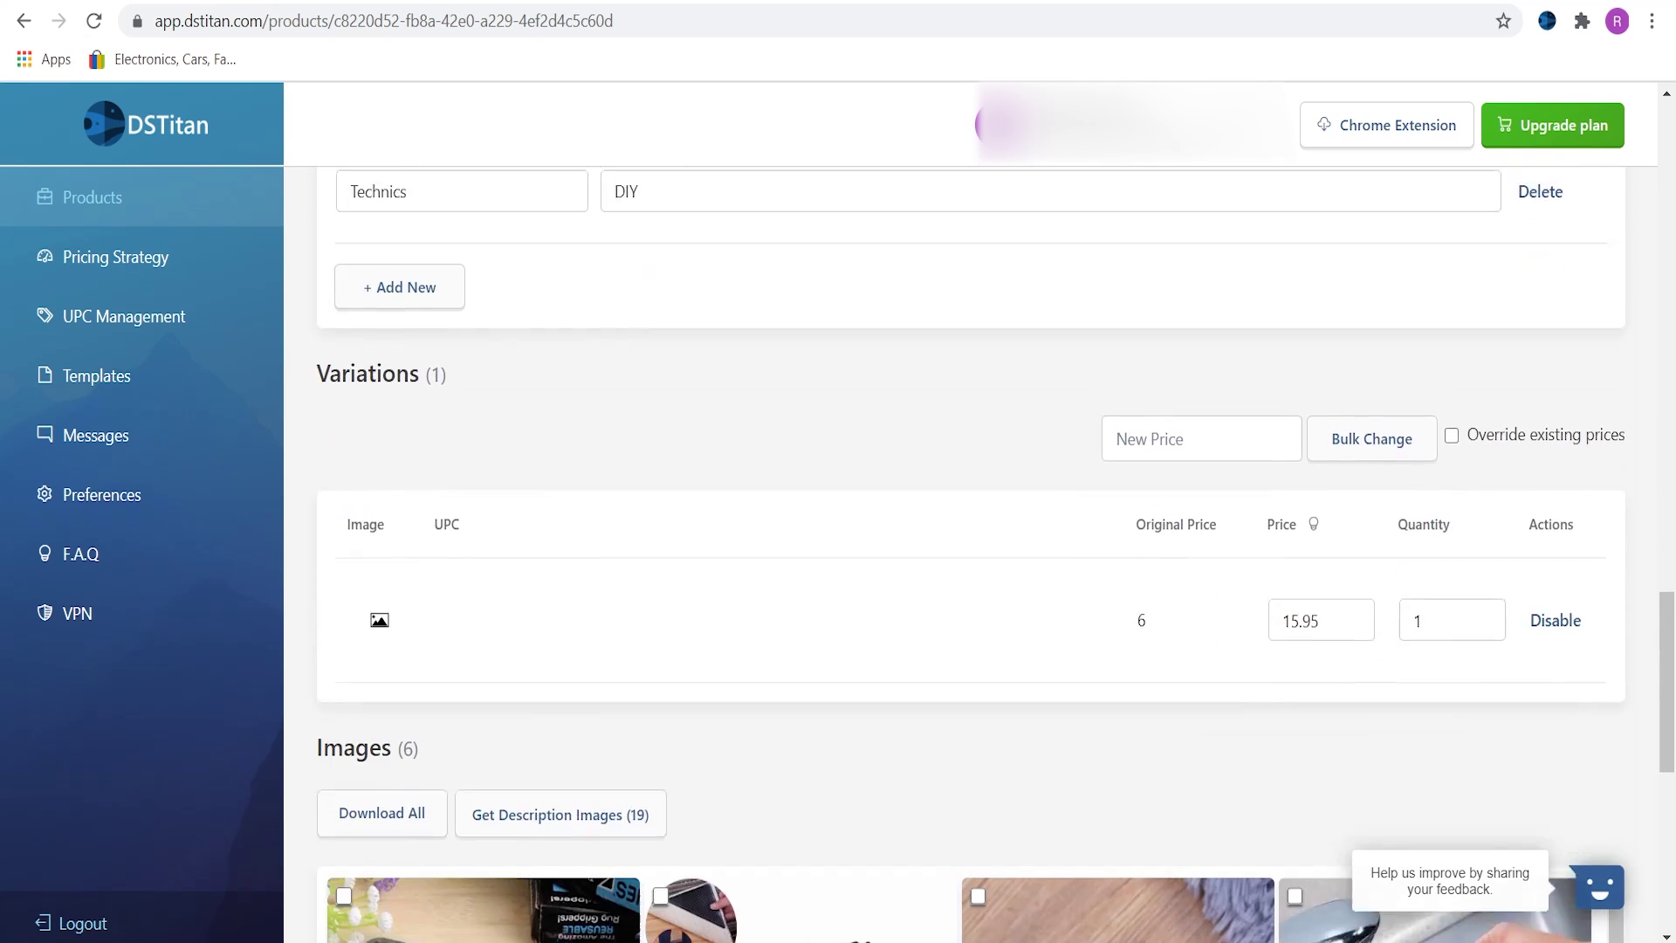
{"action": "scroll", "coordinate": [971, 559], "scroll_direction": "down", "scroll_amount": 2}
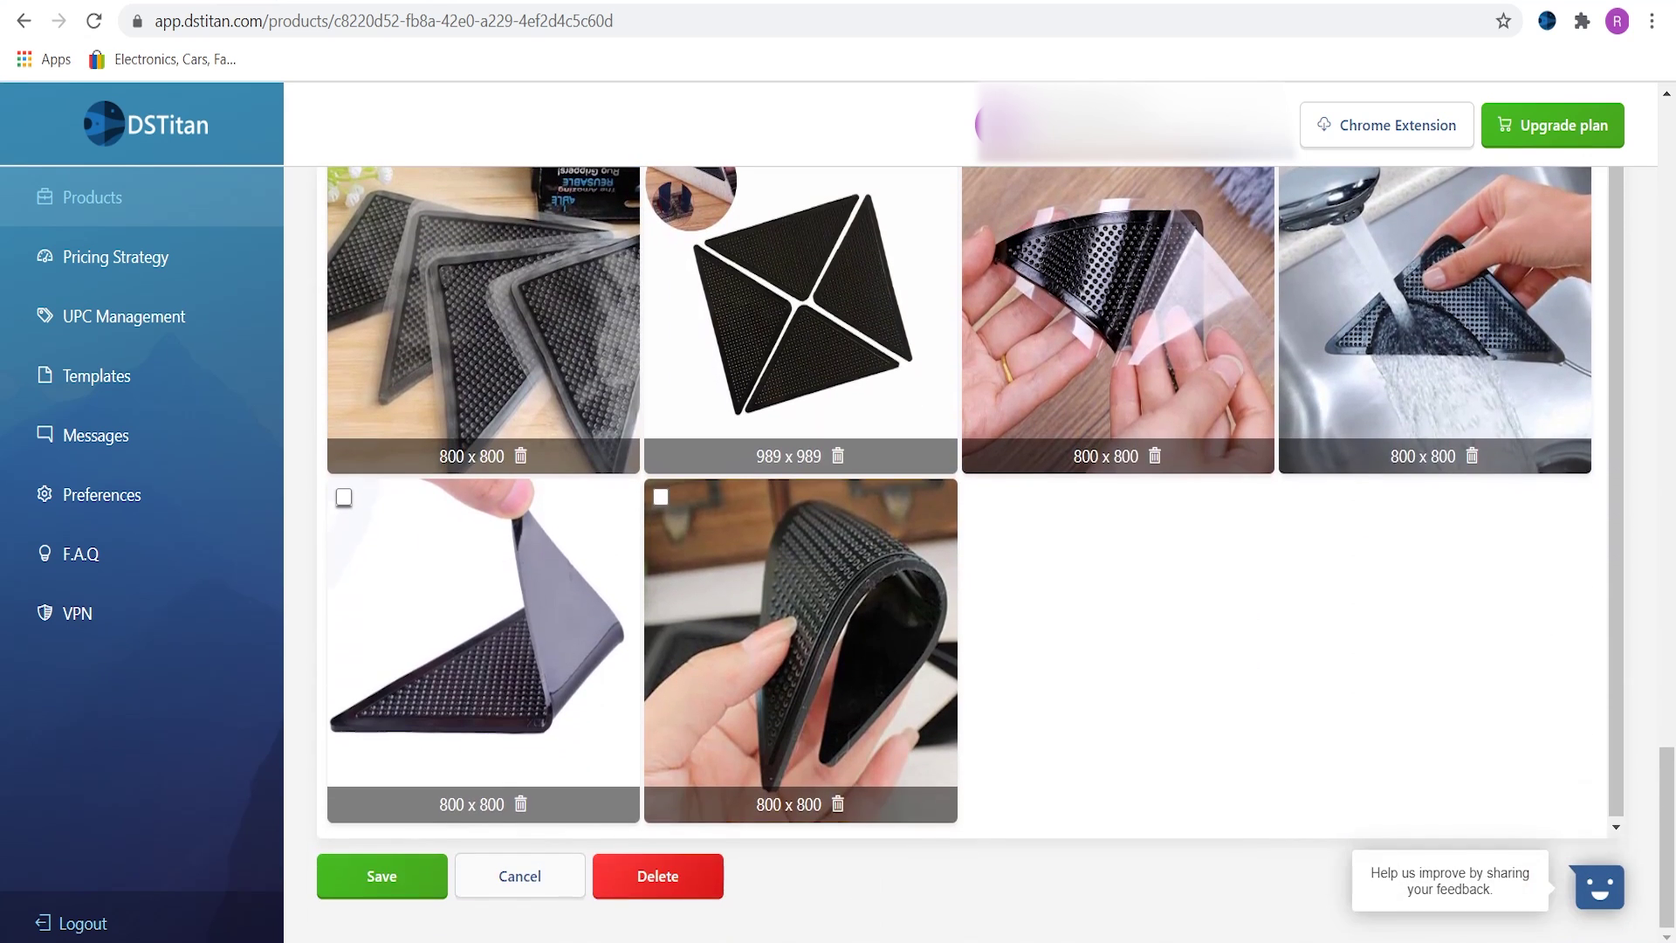
{"action": "scroll", "coordinate": [970, 559], "scroll_direction": "up", "scroll_amount": 11}
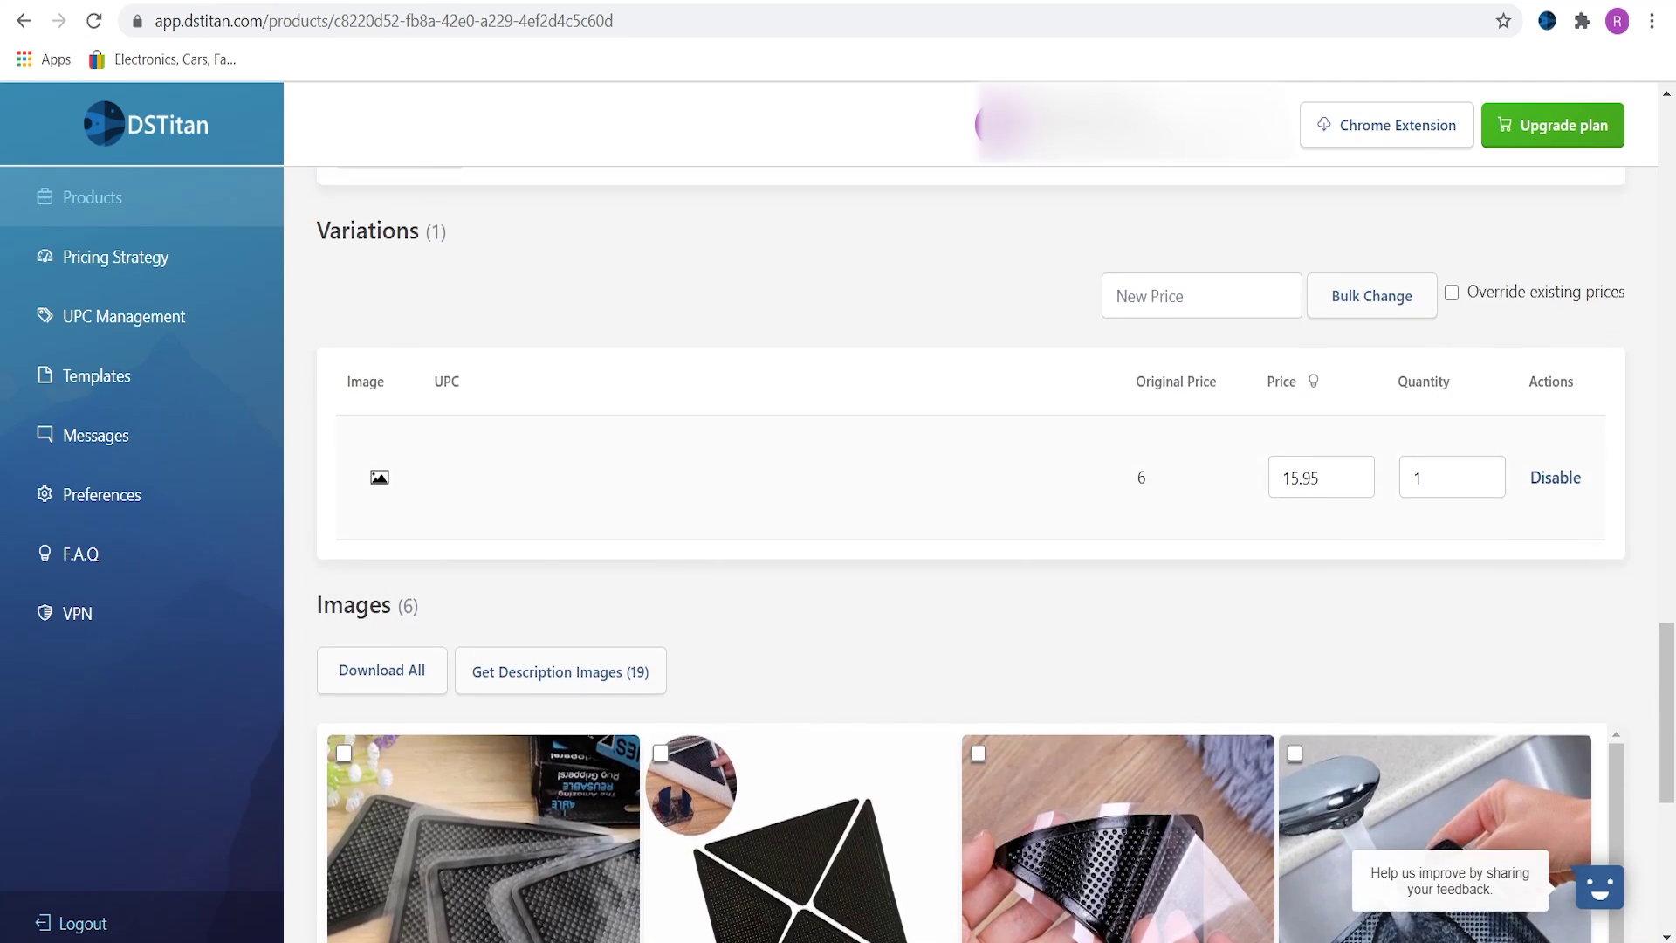
{"action": "scroll", "coordinate": [971, 558], "scroll_direction": "up", "scroll_amount": 12}
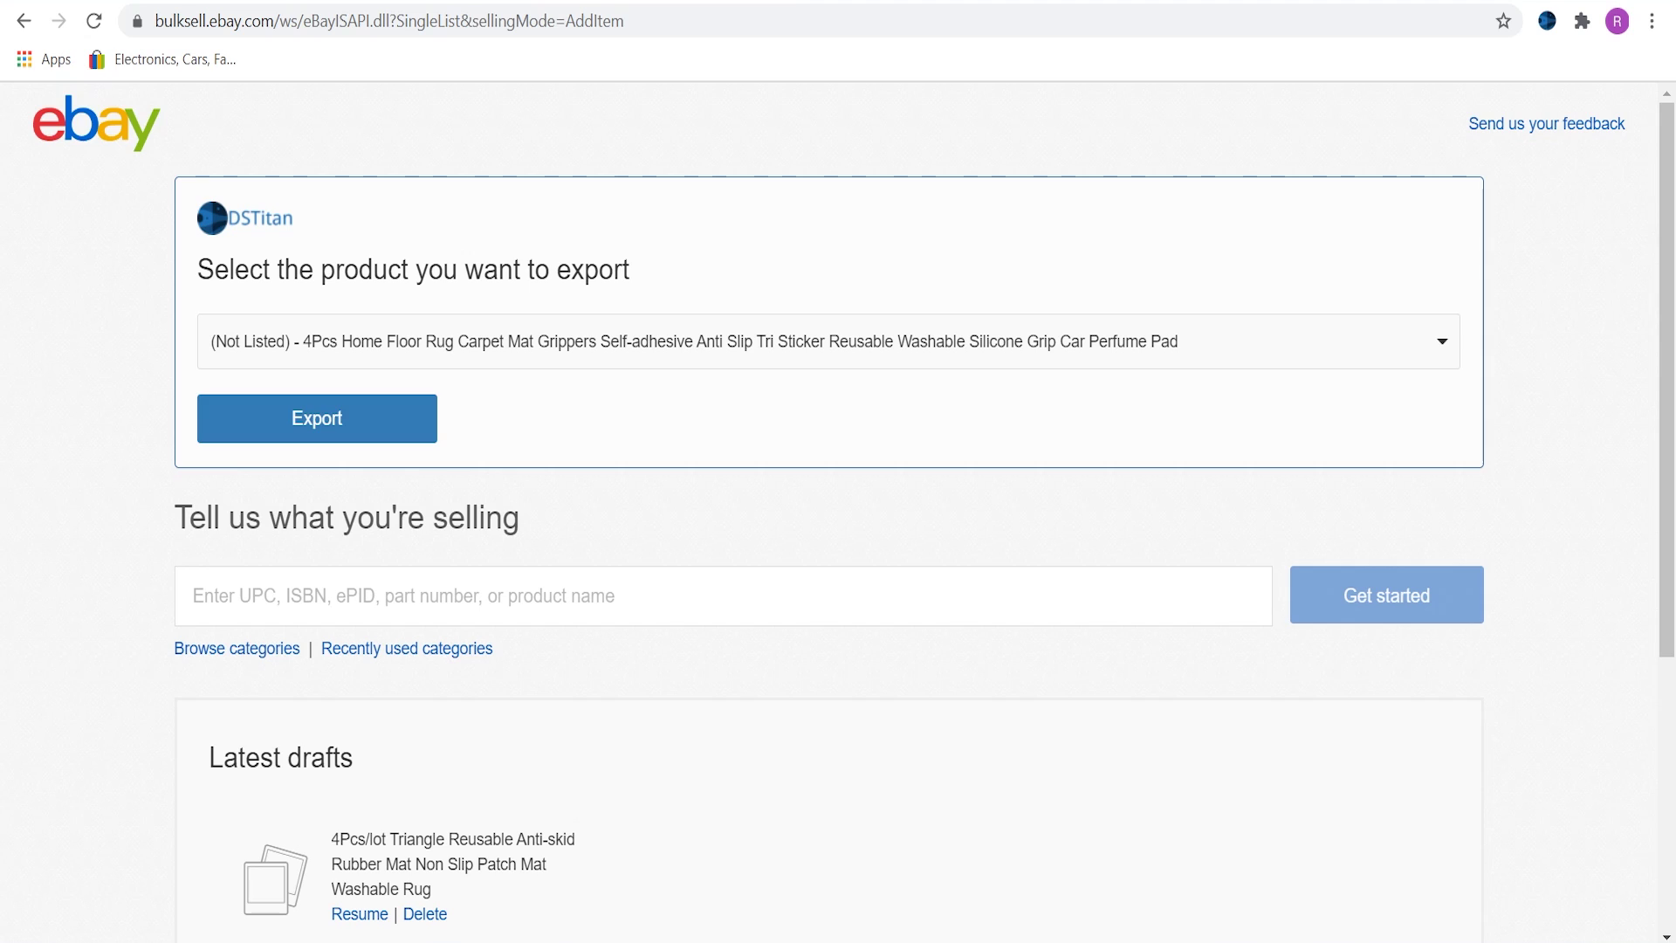
Step: Select the 4Pcs Home Floor Rug Carpet Mat Grippers product on eBay's listing page and export it into a new listing
{"action": "left_click", "coordinate": [828, 341]}
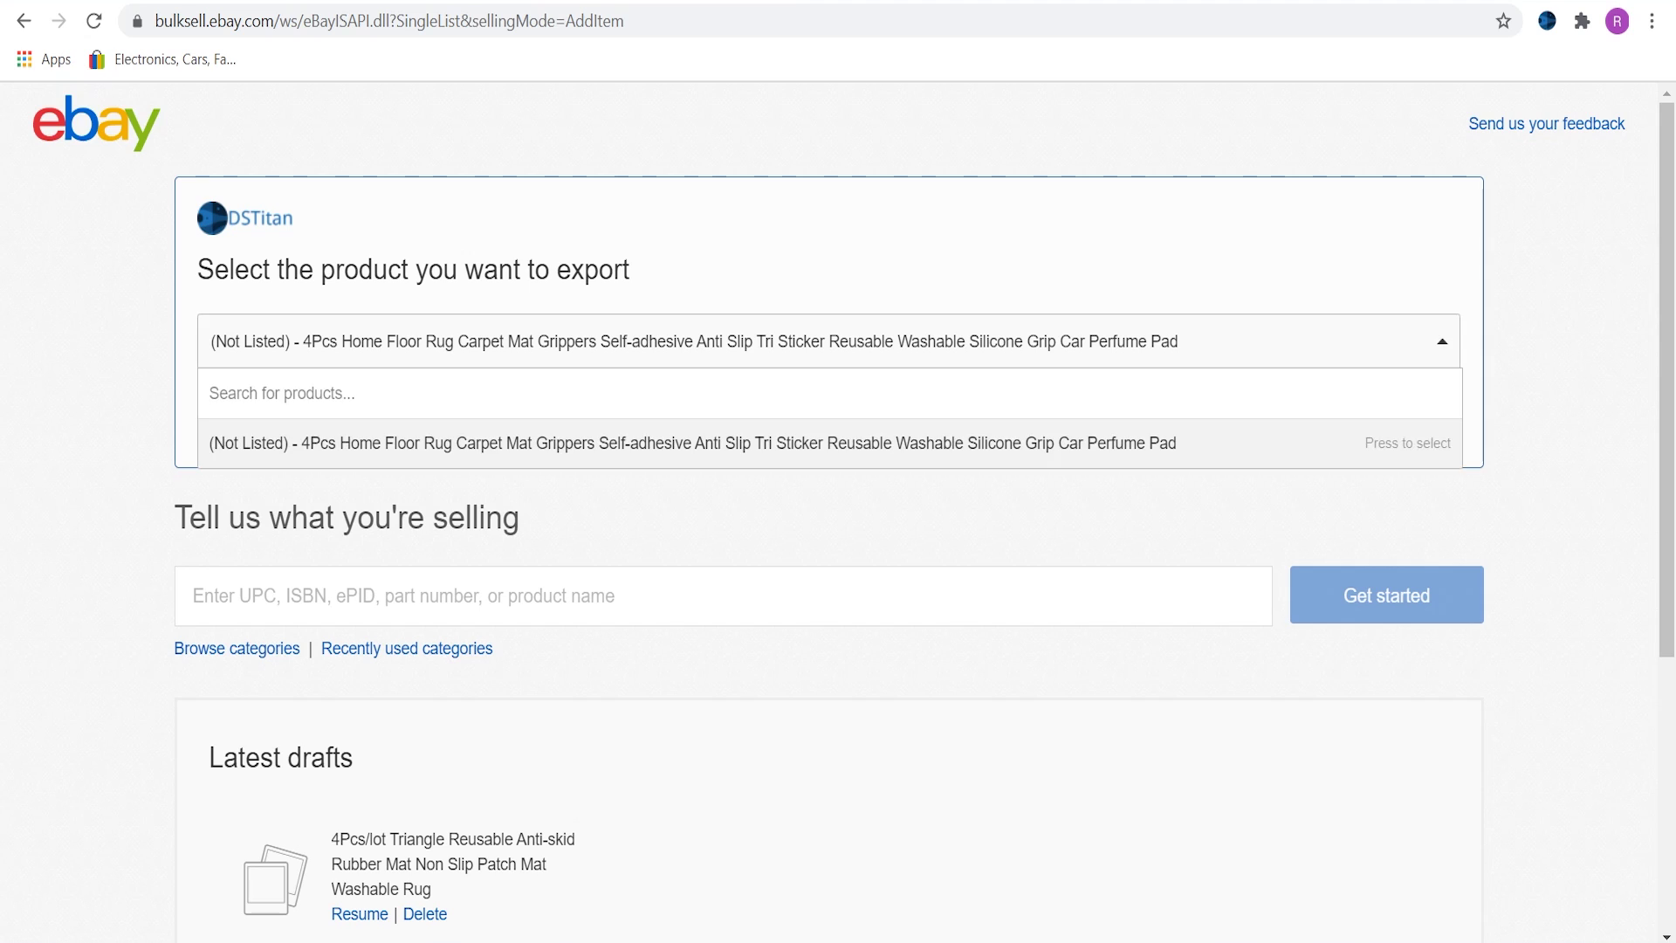
{"action": "key", "text": "Return"}
{"action": "key", "text": "Tab"}
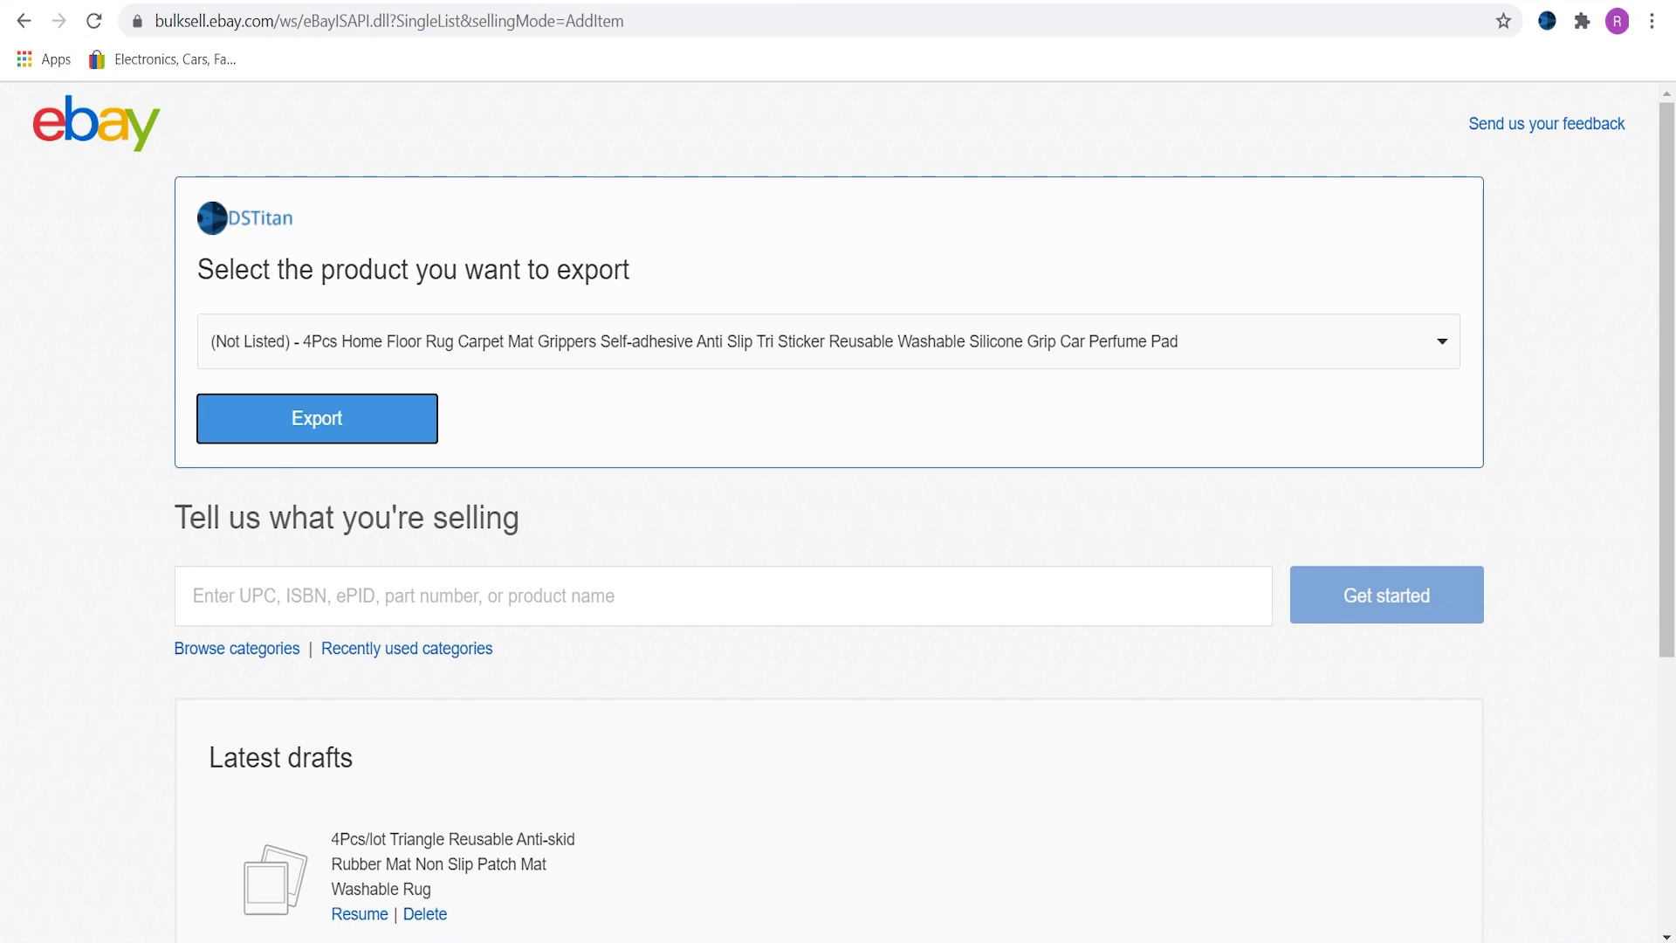
{"action": "key", "text": "Return"}
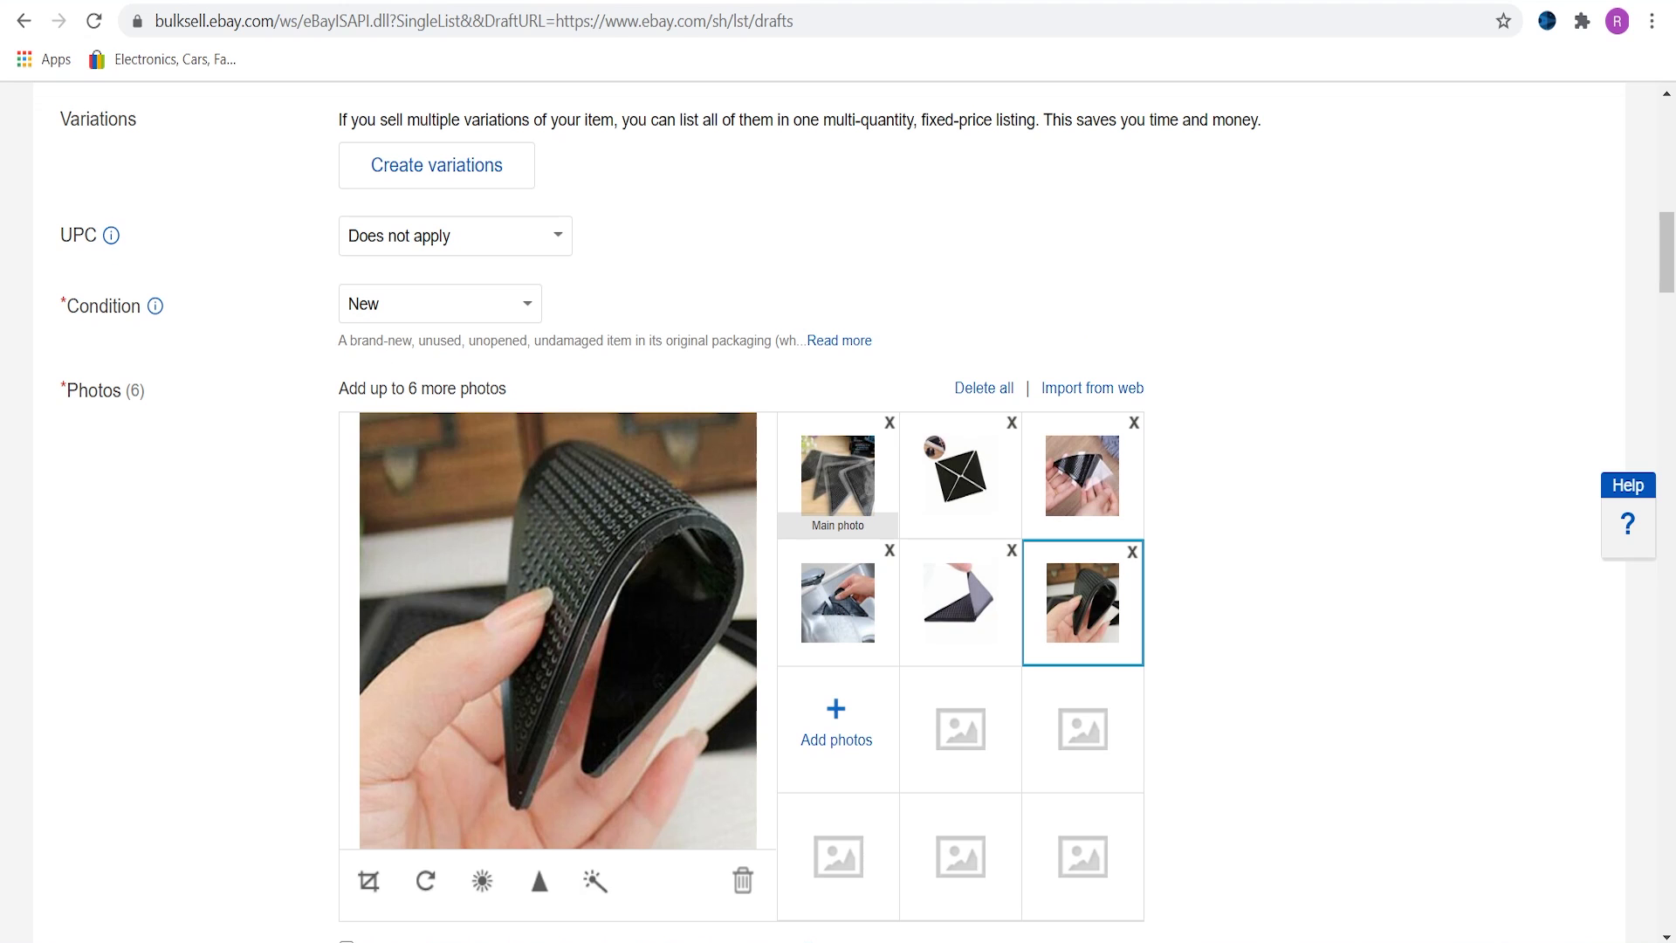
Step: Highlight the words of the exported listing title to examine it
{"action": "key", "text": "ctrl+shift+Right"}
{"action": "key", "text": "ctrl+shift+Right"}
{"action": "key", "text": "ctrl+shift+Right"}
{"action": "key", "text": "ctrl+shift+Right"}
{"action": "key", "text": "ctrl+shift+Right"}
{"action": "key", "text": "ctrl+shift+Right"}
{"action": "key", "text": "ctrl+shift+Right"}
{"action": "key", "text": "ctrl+shift+Right"}
{"action": "key", "text": "ctrl+shift+Right"}
{"action": "key", "text": "ctrl+shift+Right"}
{"action": "key", "text": "ctrl+shift+Right"}
{"action": "key", "text": "ctrl+shift+Right"}
{"action": "key", "text": "ctrl+shift+Right"}
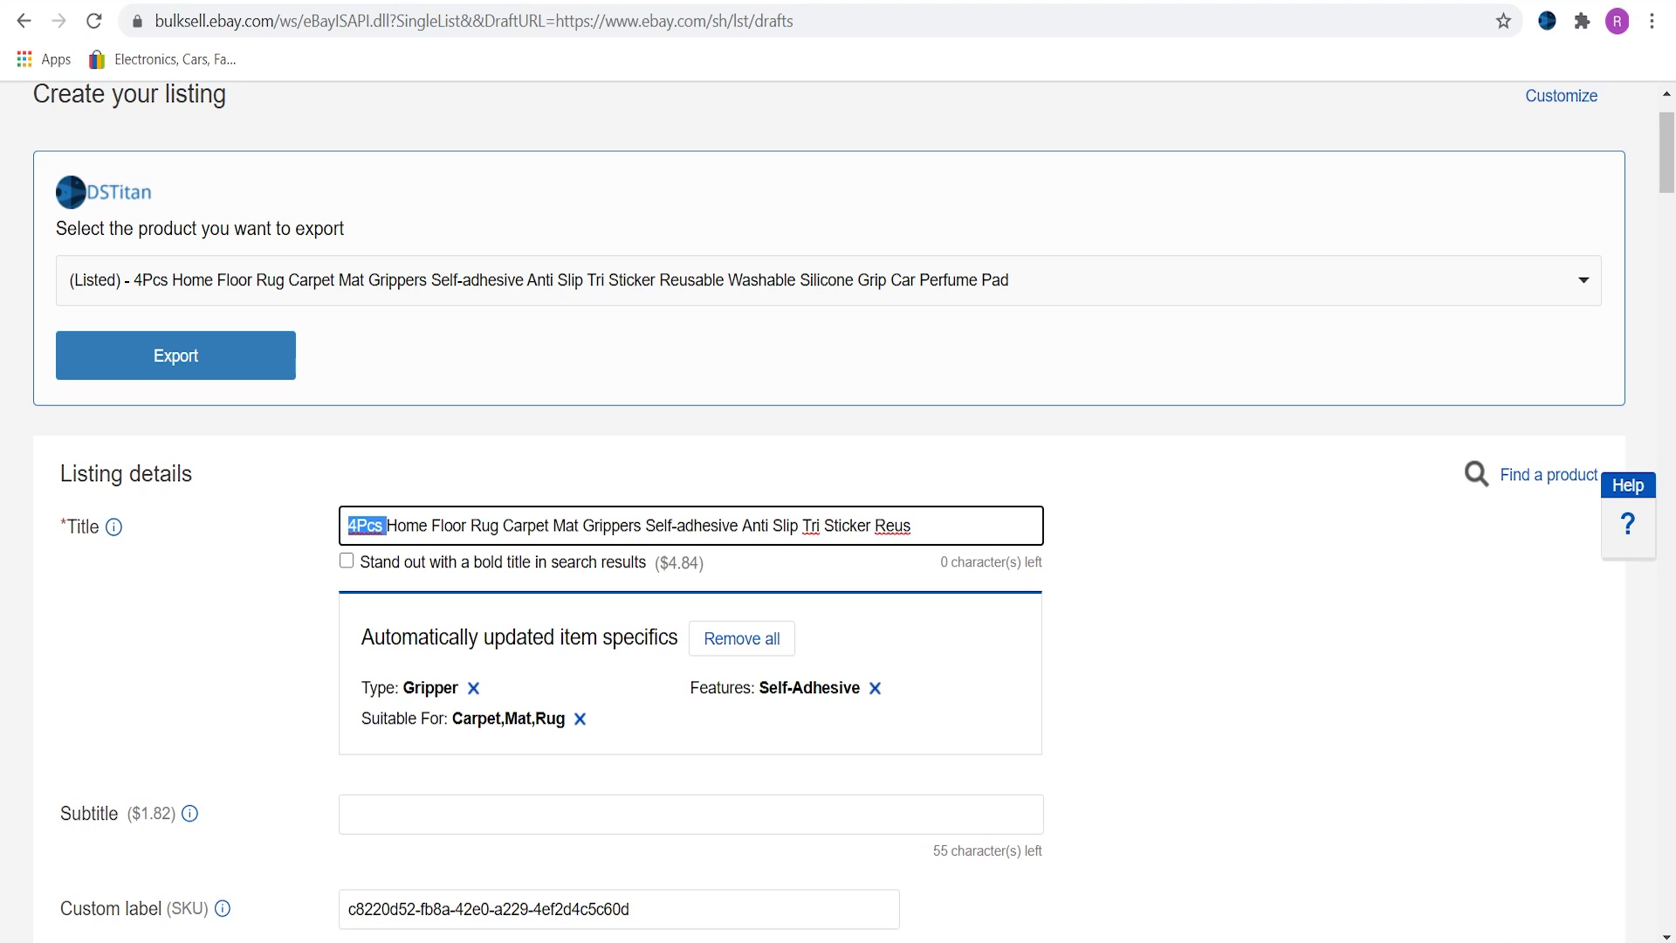
{"action": "key", "text": "ctrl+shift+Right"}
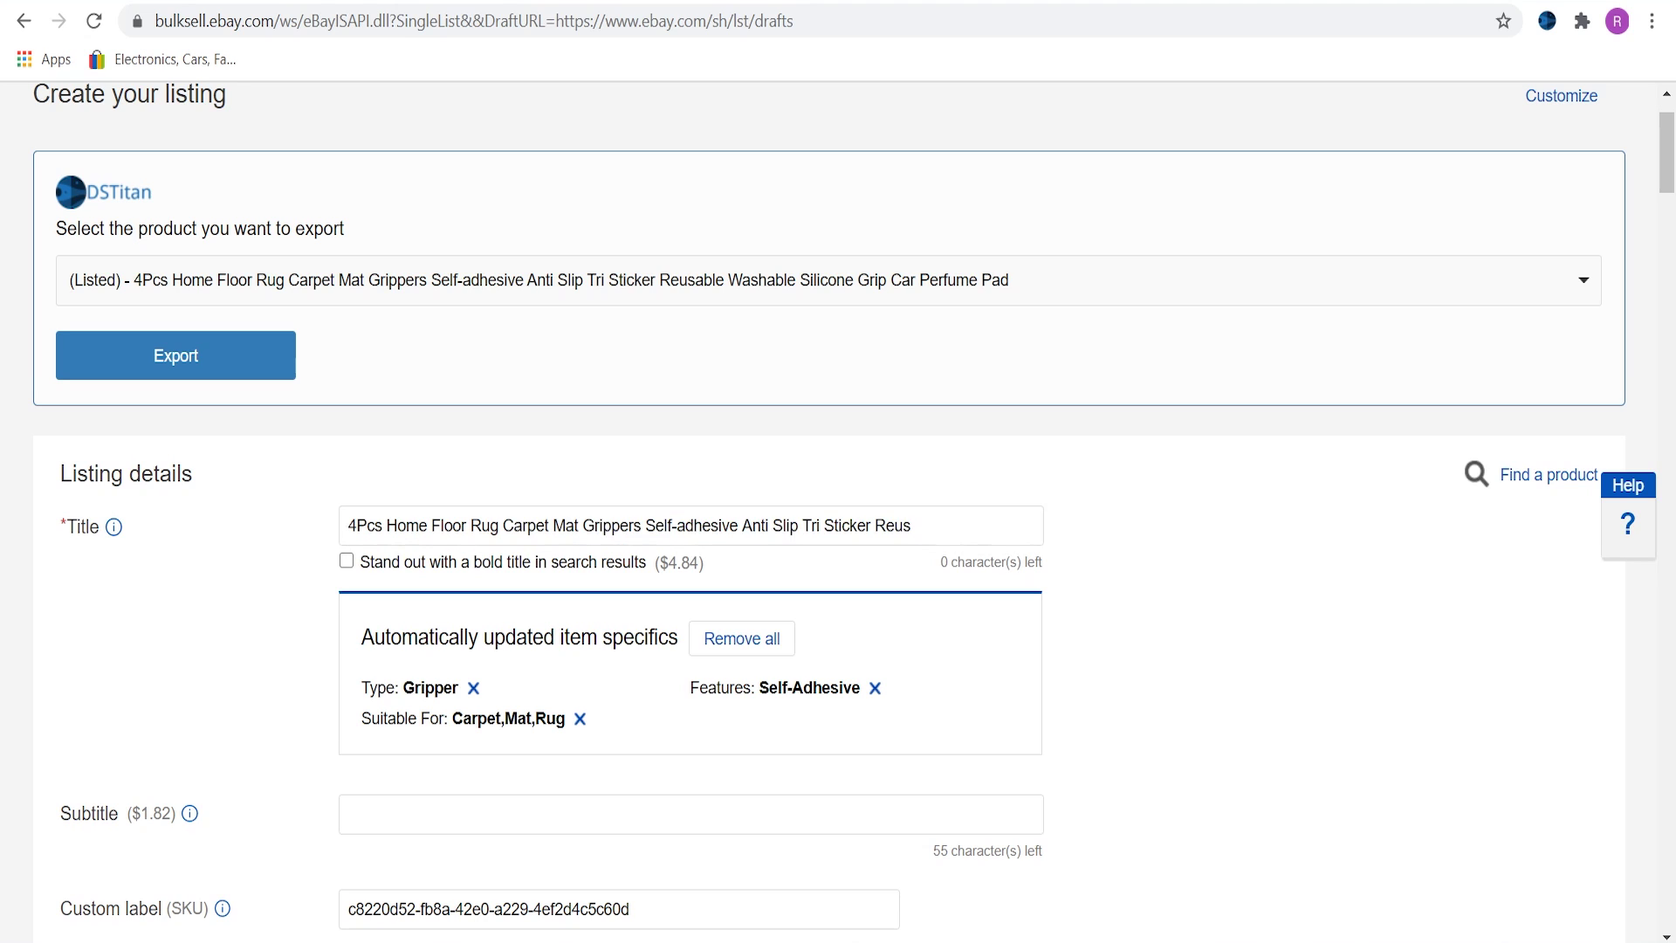
Step: Review the exported listing's category, condition, photos, item specifics, HTML description and selling details
{"action": "scroll", "coordinate": [838, 506], "scroll_direction": "down", "scroll_amount": 4}
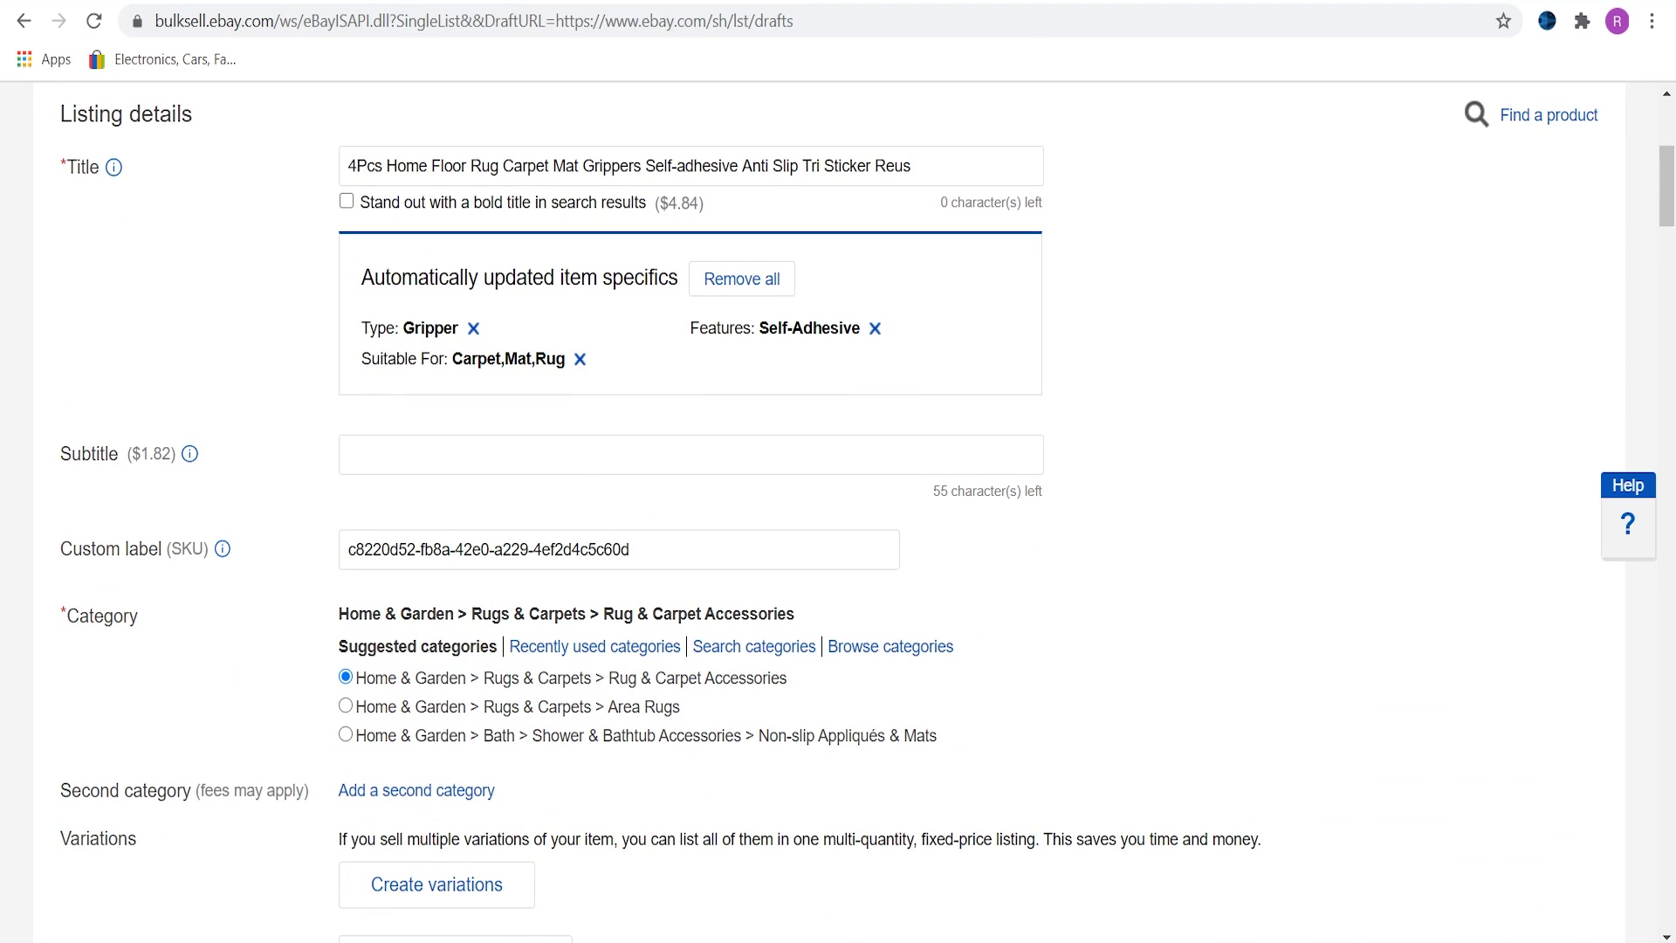
{"action": "scroll", "coordinate": [838, 506], "scroll_direction": "down", "scroll_amount": 3}
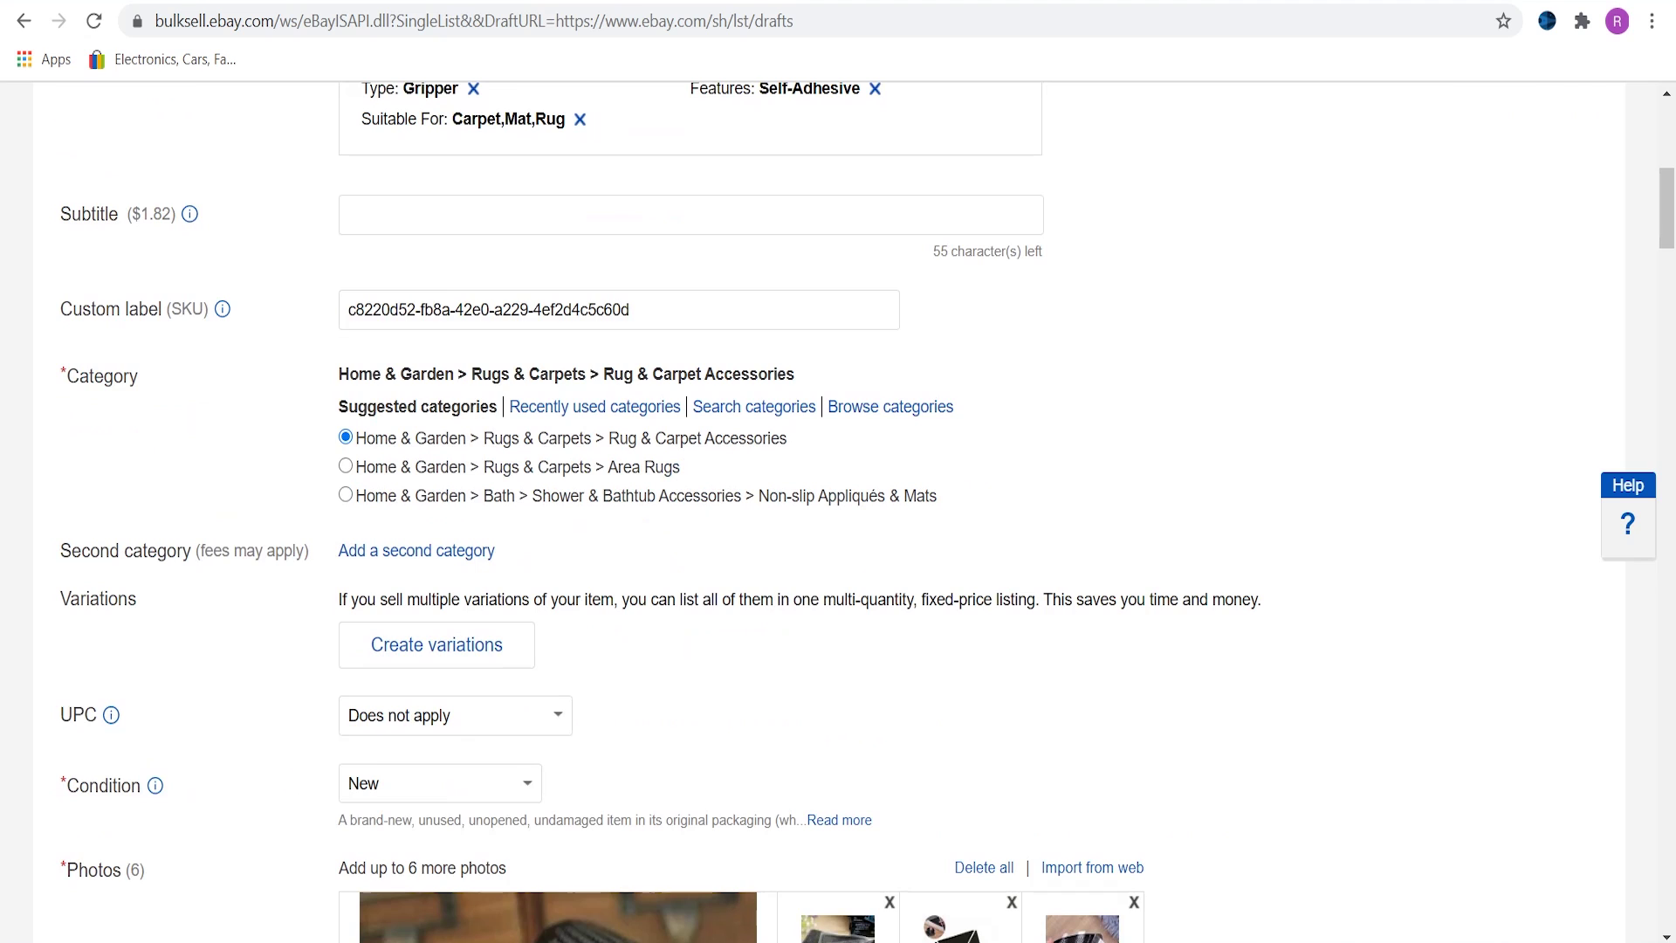
{"action": "scroll", "coordinate": [838, 506], "scroll_direction": "down", "scroll_amount": 3}
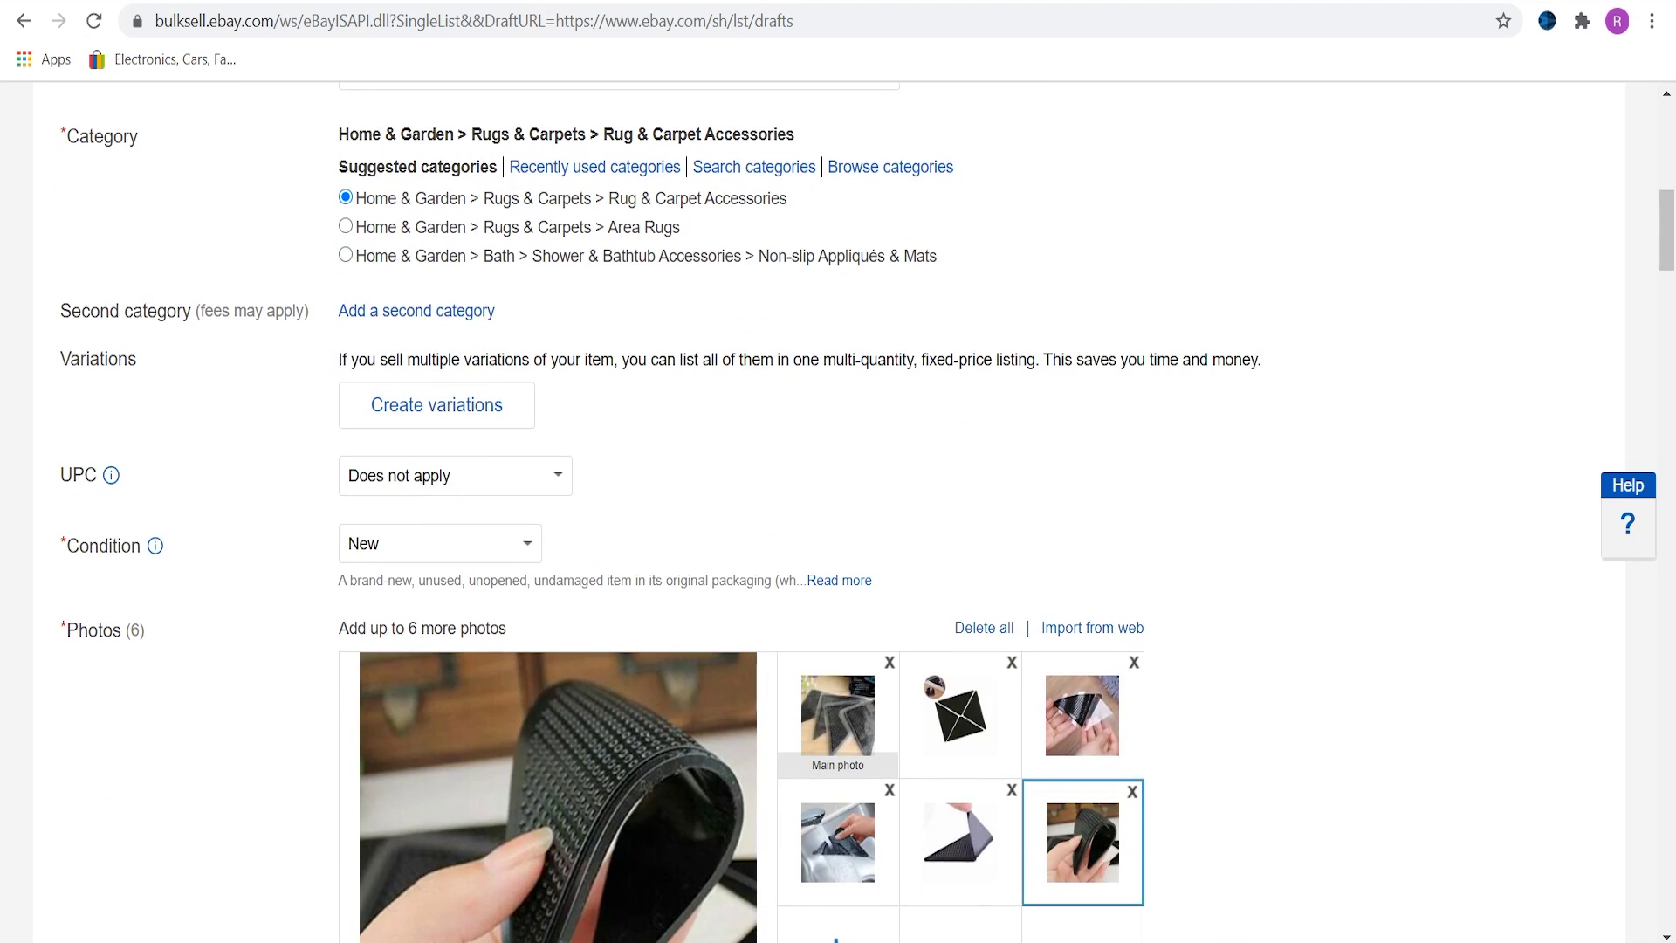
{"action": "scroll", "coordinate": [838, 507], "scroll_direction": "down", "scroll_amount": 3}
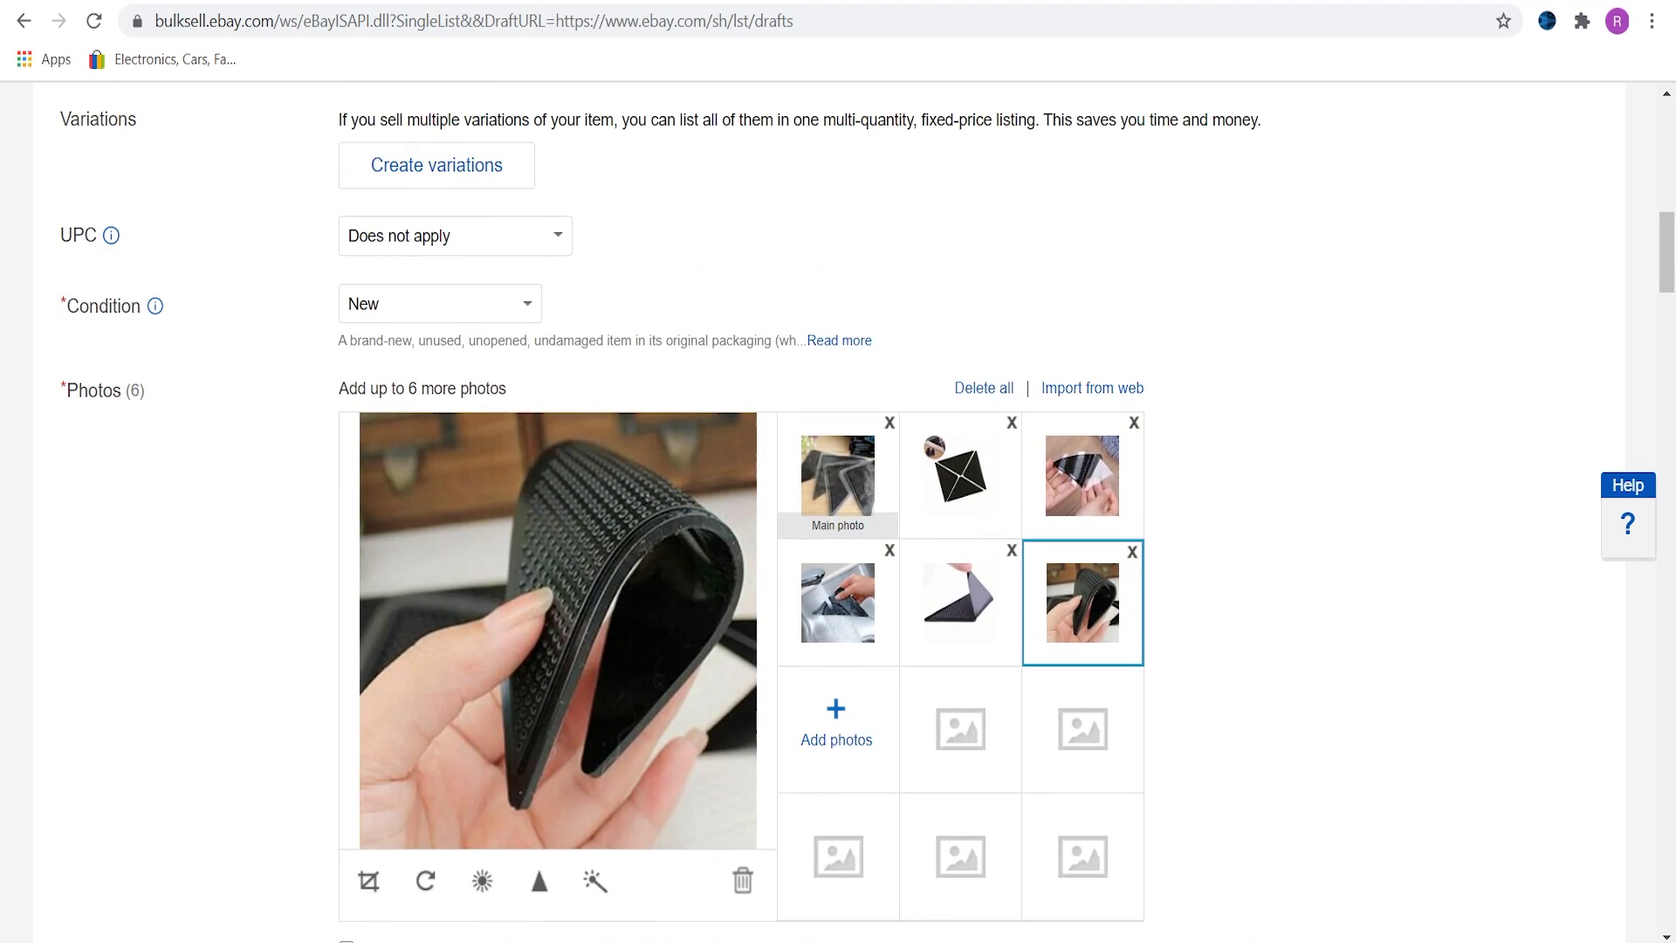
{"action": "scroll", "coordinate": [838, 506], "scroll_direction": "down", "scroll_amount": 9}
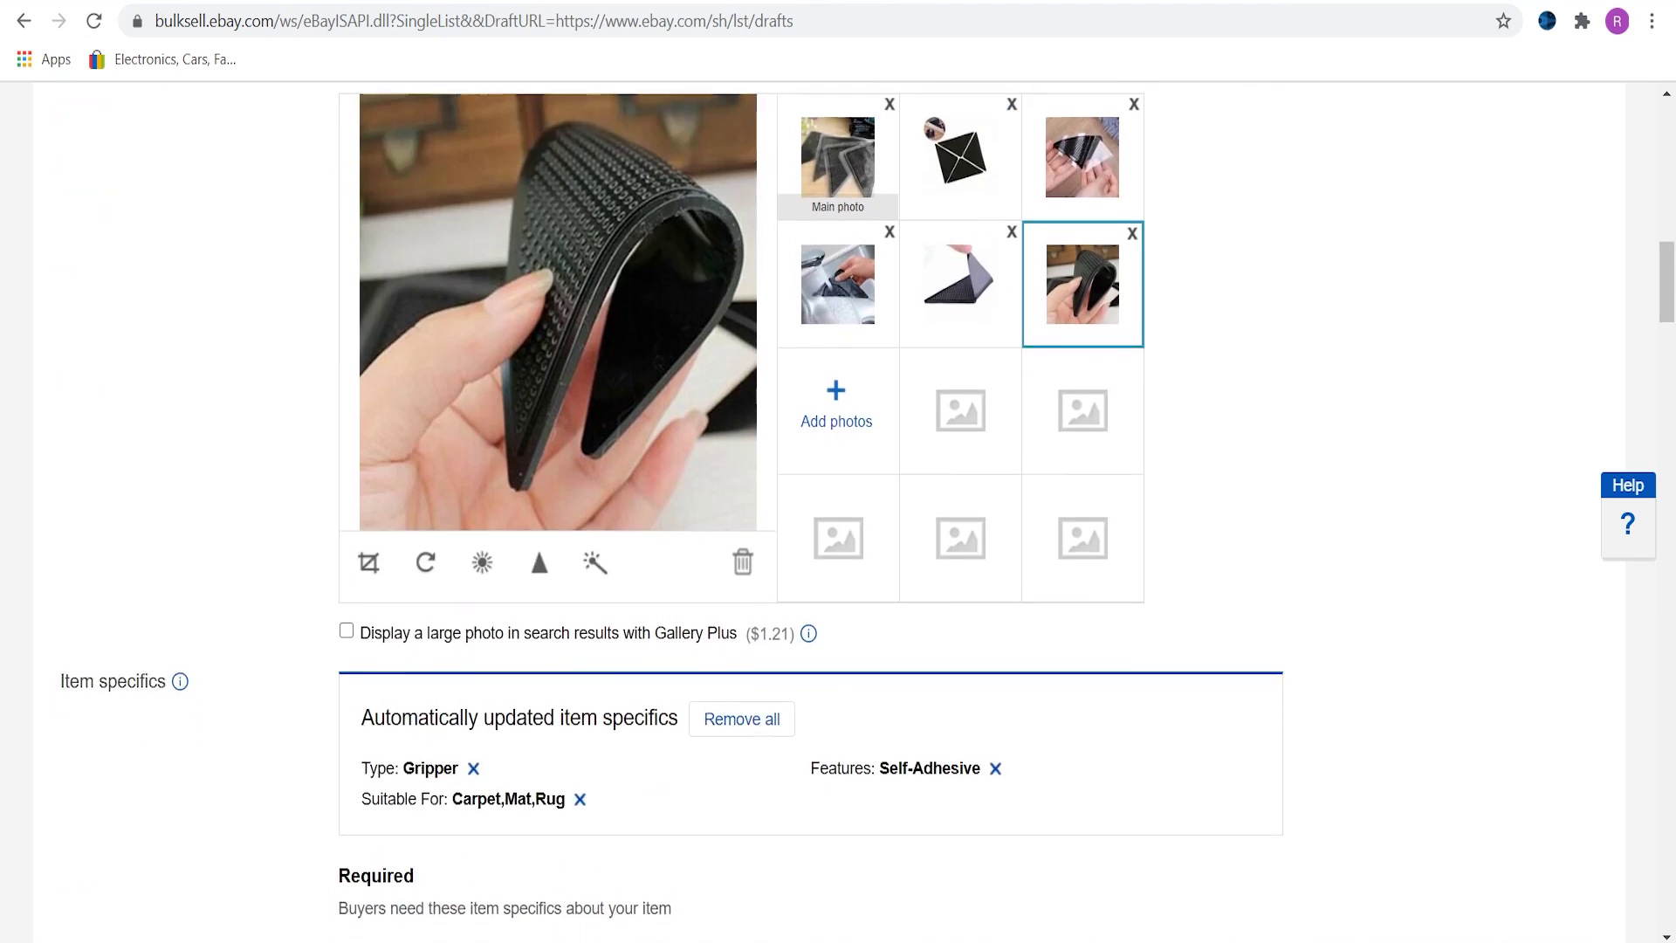
{"action": "scroll", "coordinate": [837, 506], "scroll_direction": "down", "scroll_amount": 6}
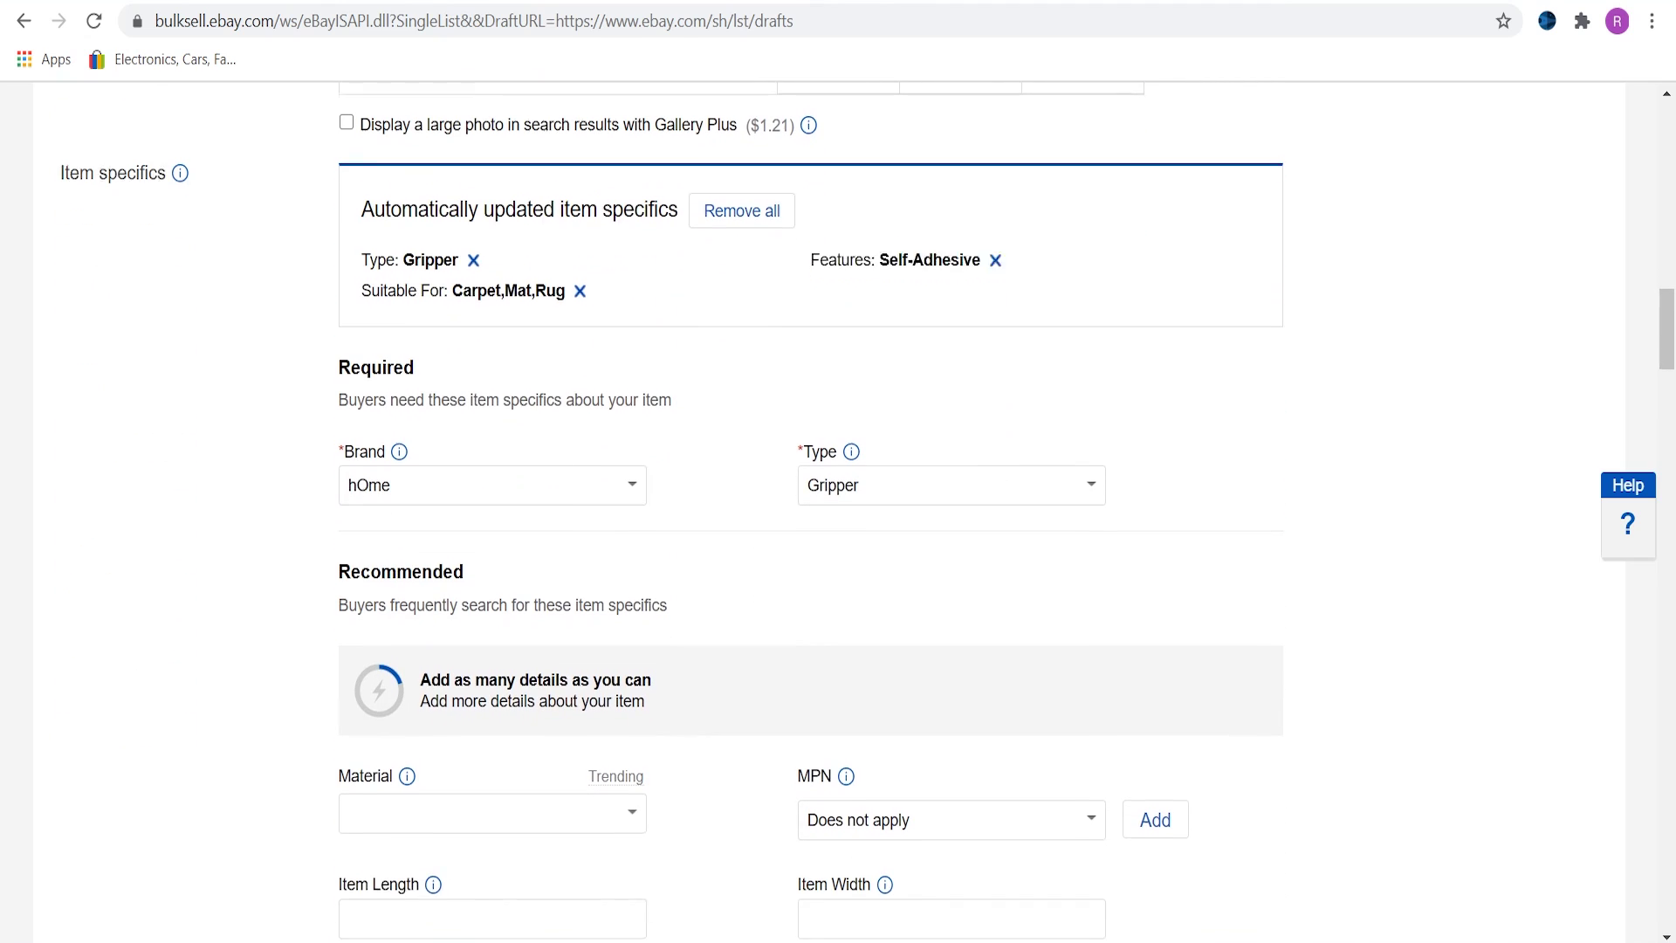
{"action": "scroll", "coordinate": [838, 506], "scroll_direction": "down", "scroll_amount": 13}
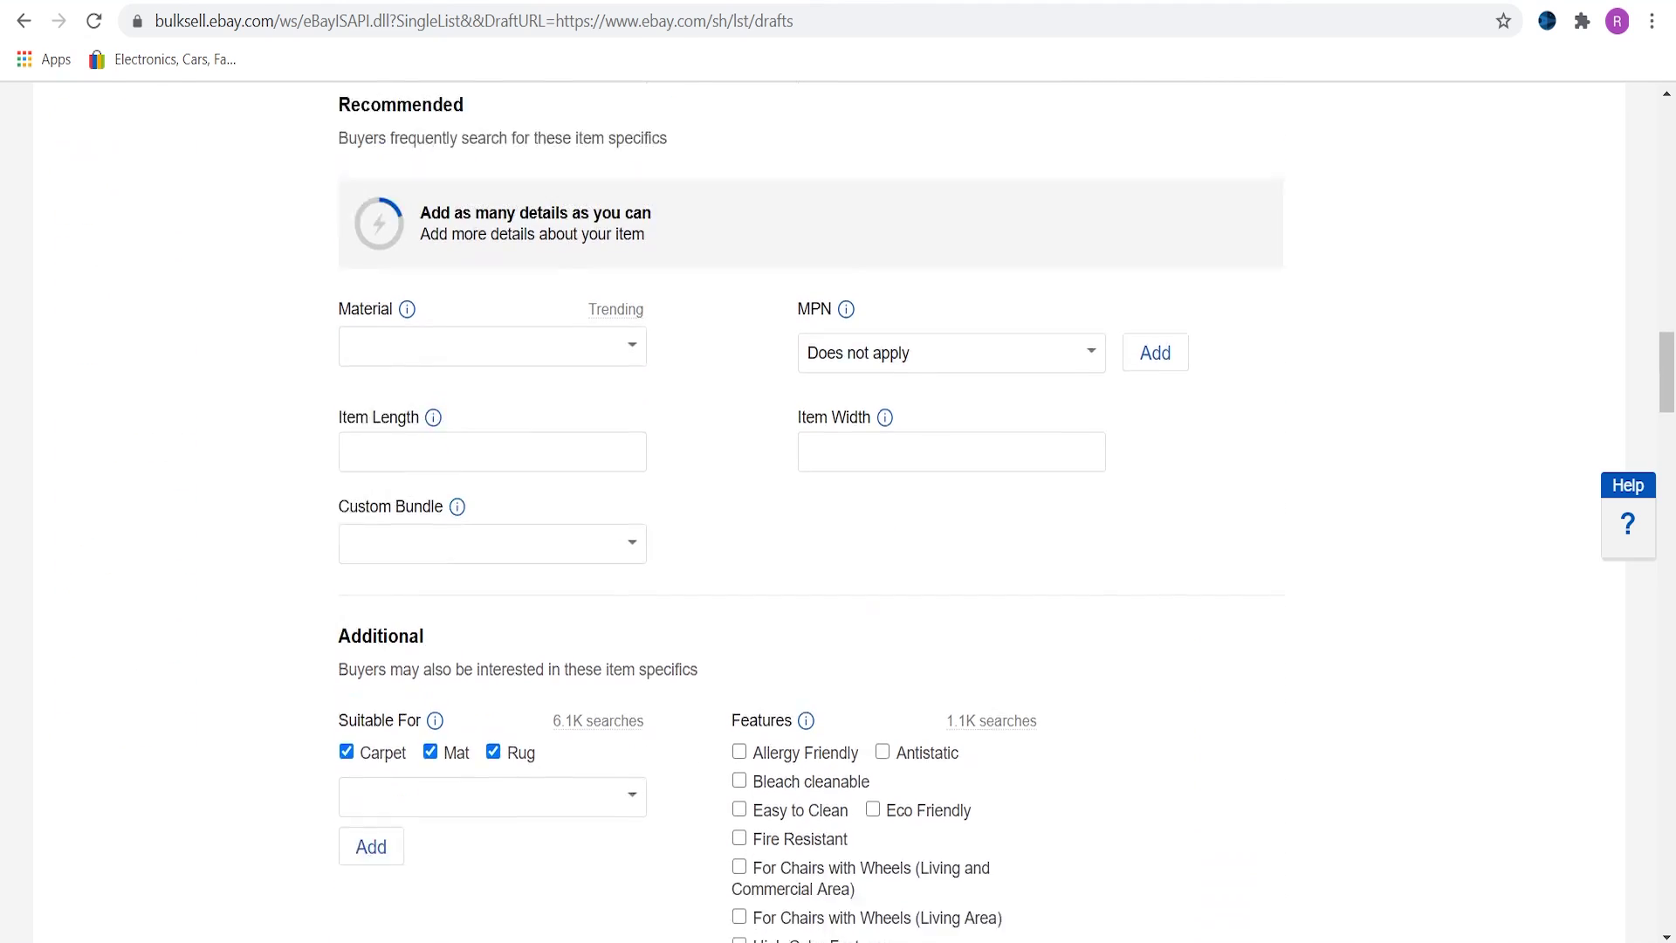
{"action": "scroll", "coordinate": [838, 507], "scroll_direction": "down", "scroll_amount": 7}
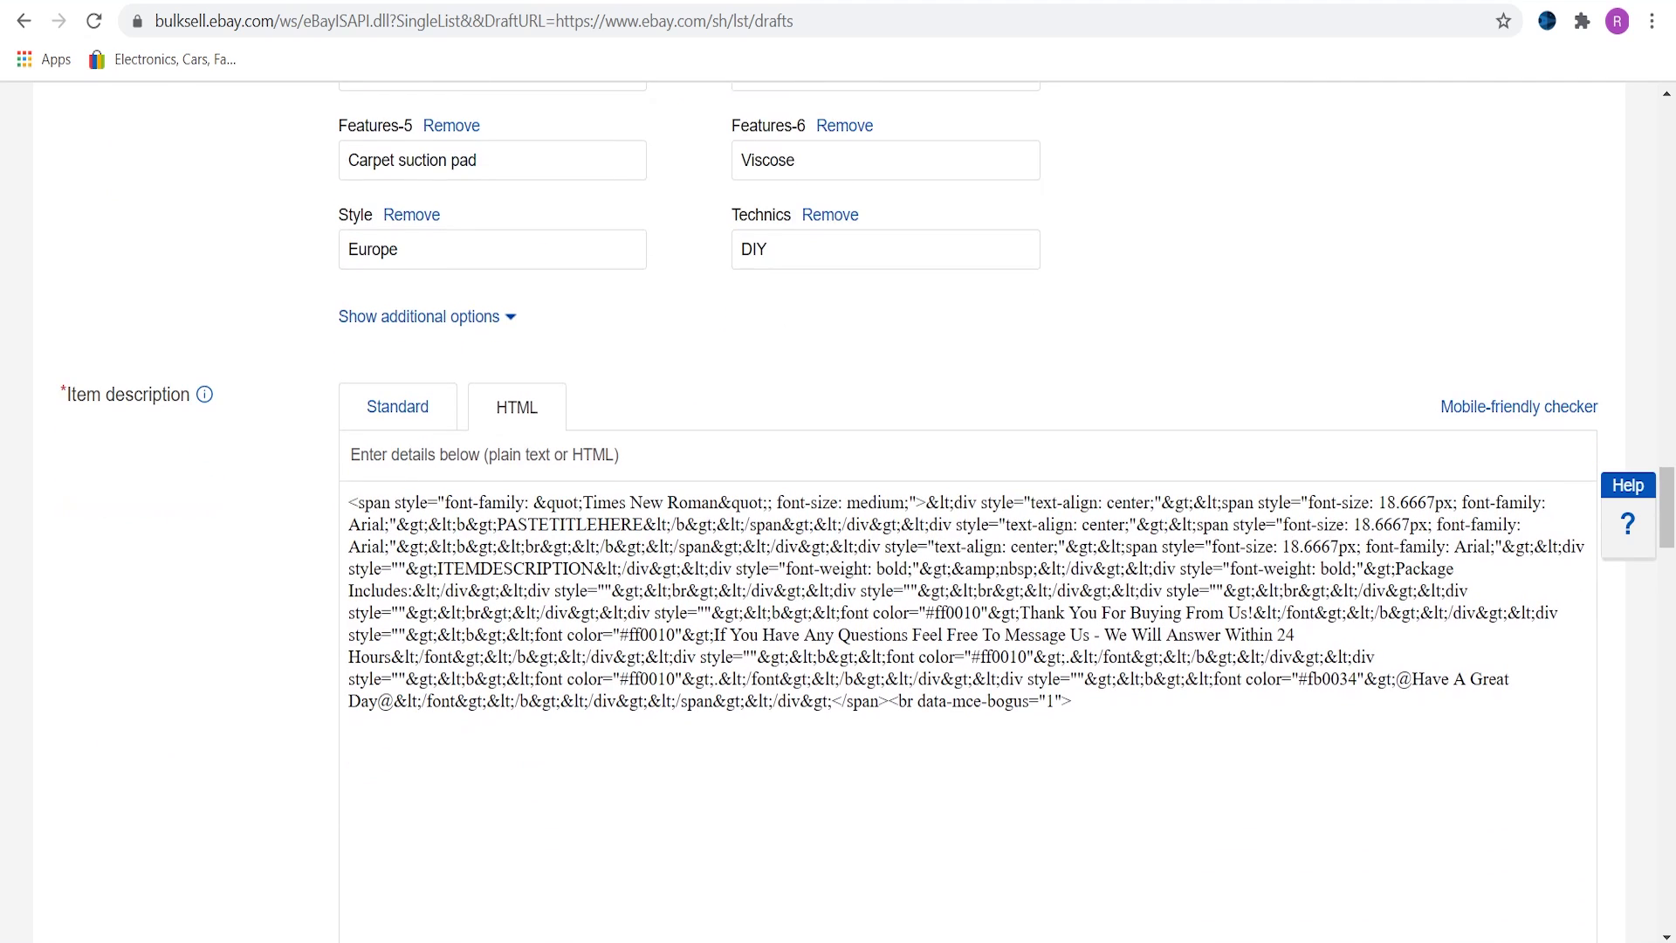
{"action": "scroll", "coordinate": [838, 506], "scroll_direction": "down", "scroll_amount": 4}
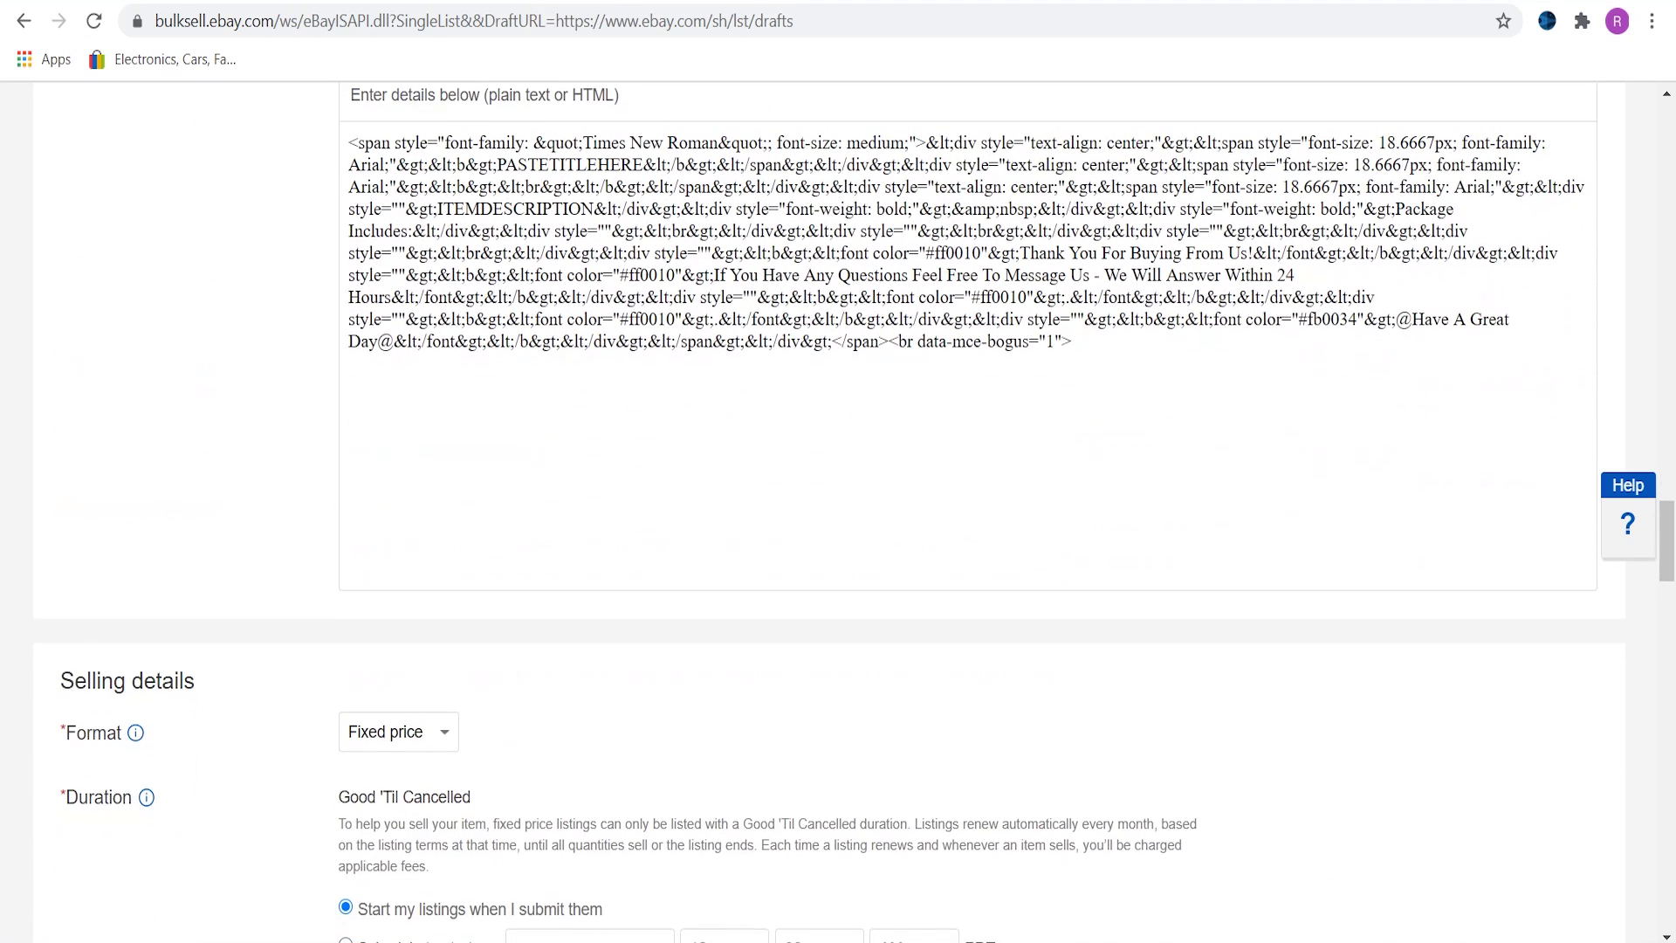
{"action": "scroll", "coordinate": [838, 506], "scroll_direction": "down", "scroll_amount": 7}
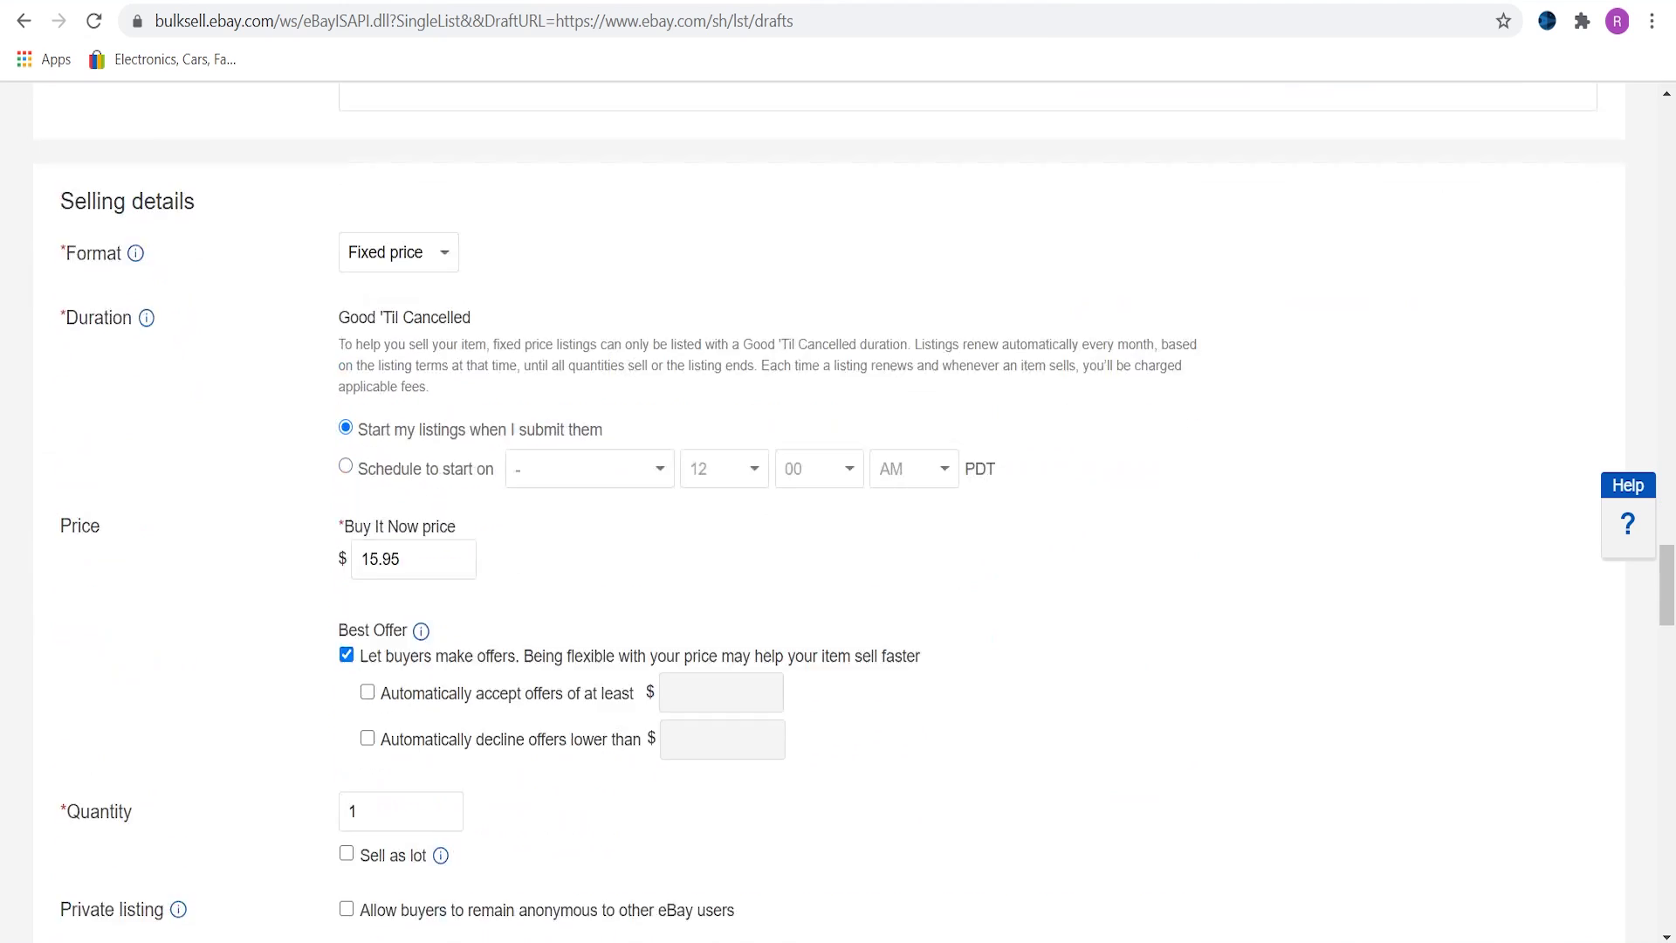
{"action": "scroll", "coordinate": [838, 506], "scroll_direction": "down", "scroll_amount": 10}
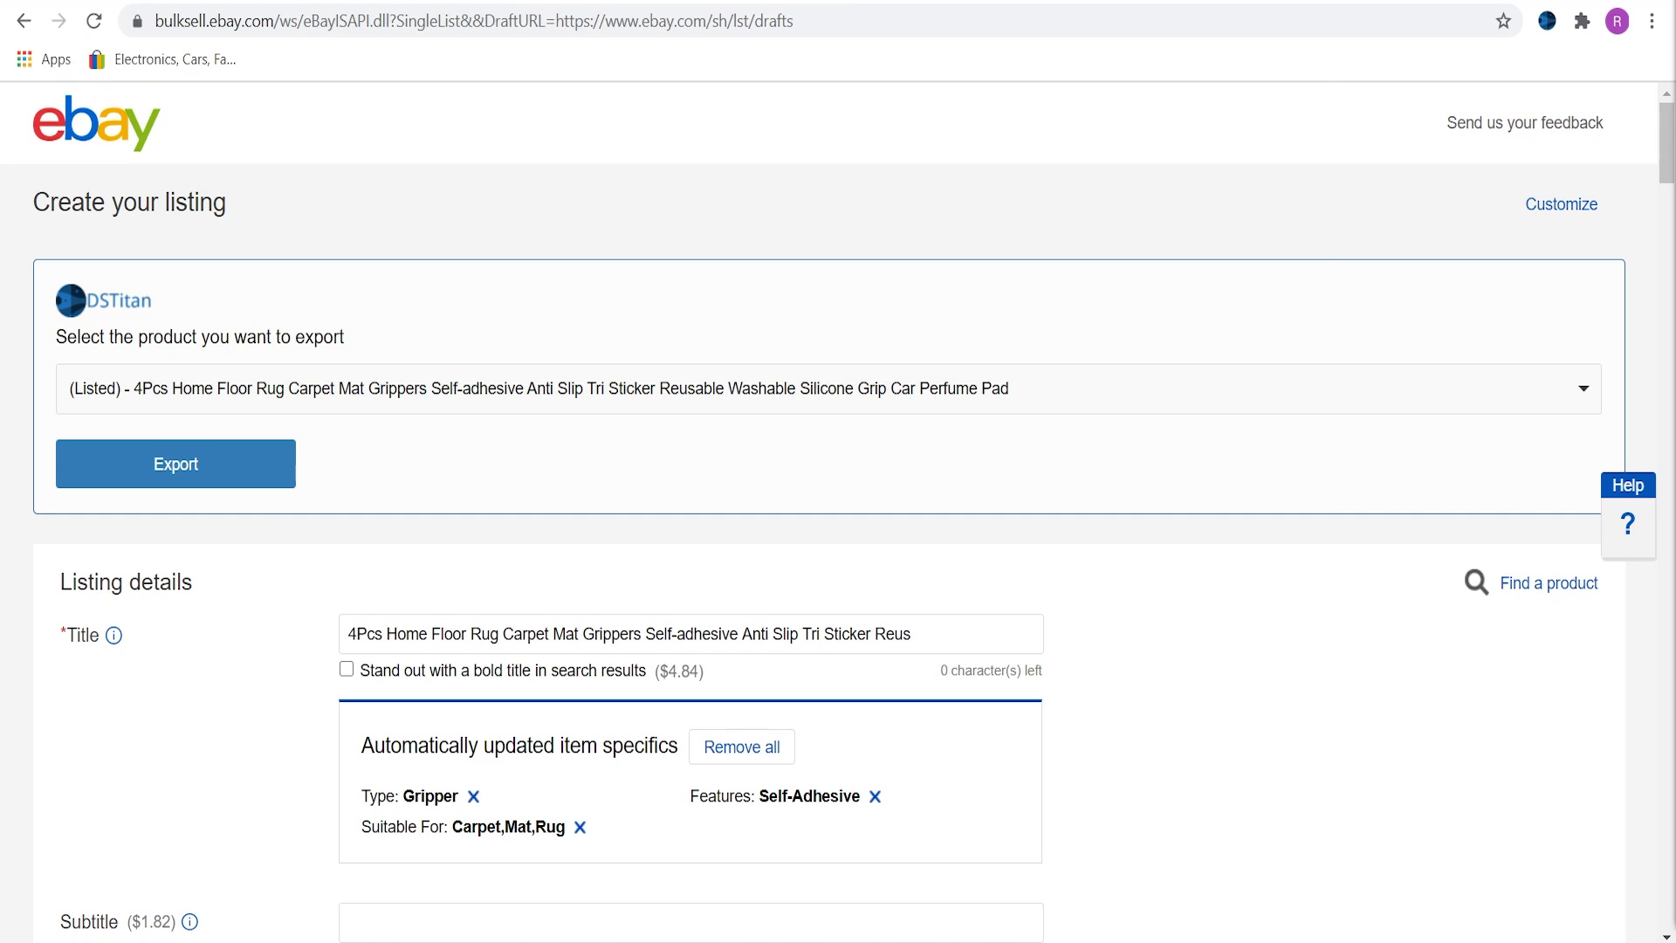
Step: Replace the listing title with "Anti Skid Rubber Pads Home Furniture Rug Carpet Grip Reusable Non-Slip Design"
{"action": "scroll", "coordinate": [838, 506], "scroll_direction": "down", "scroll_amount": 1}
{"action": "key", "text": "ctrl+a"}
{"action": "type", "text": "Anti Skid Rubber Pads "}
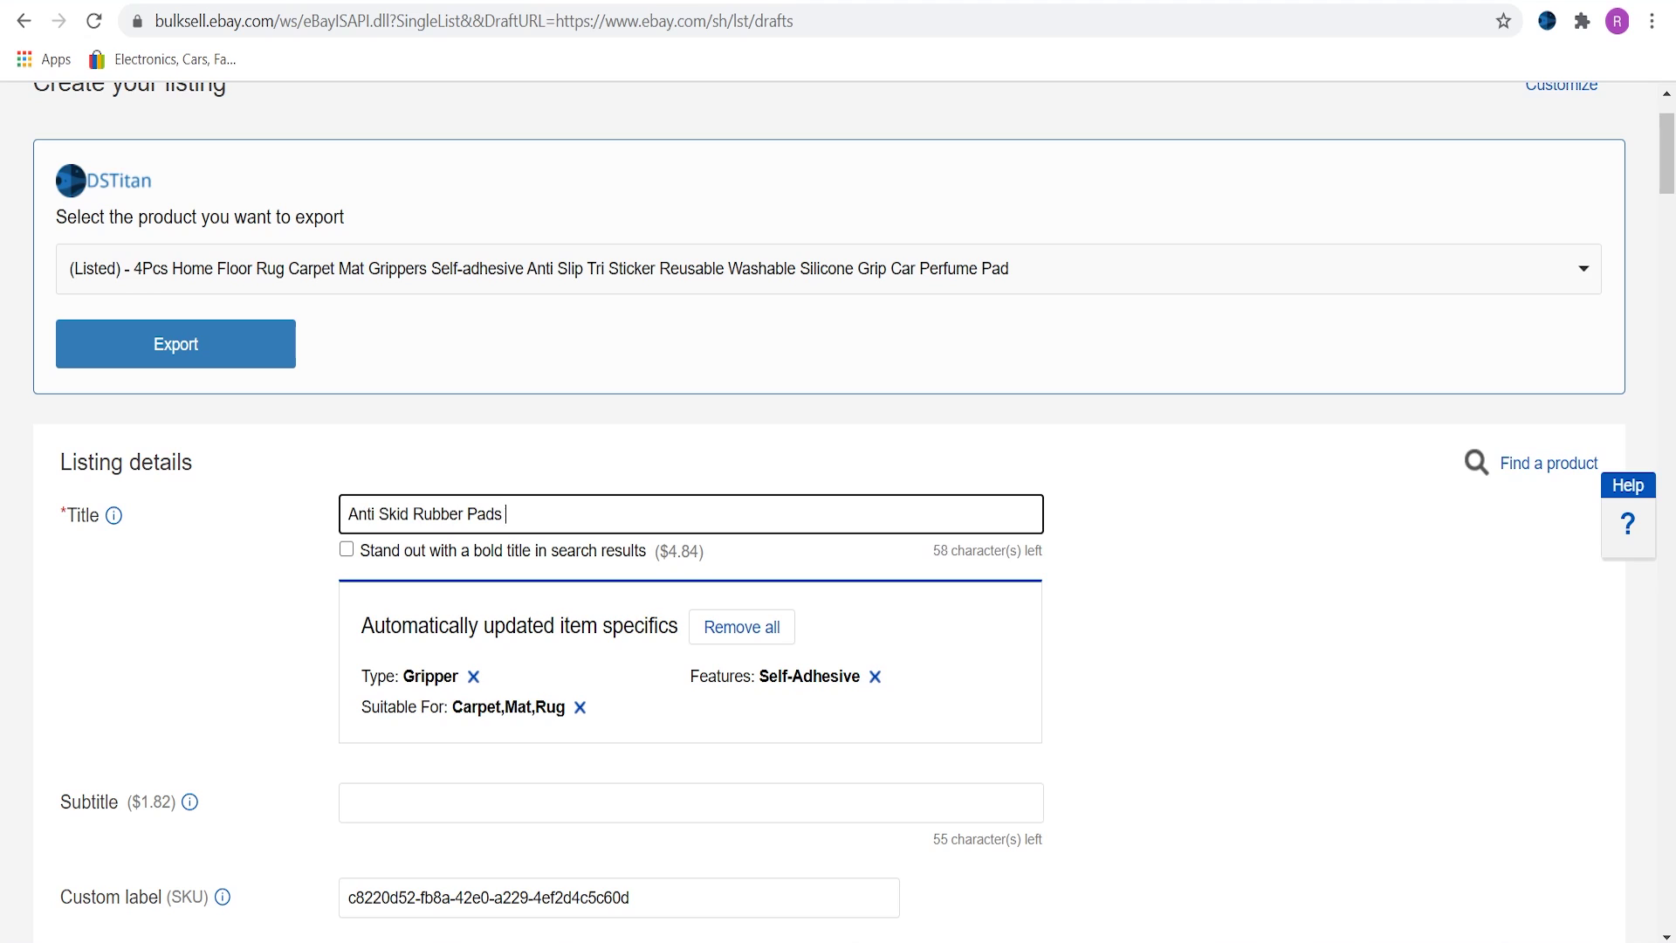
{"action": "type", "text": "Home Furniture Rug Car"}
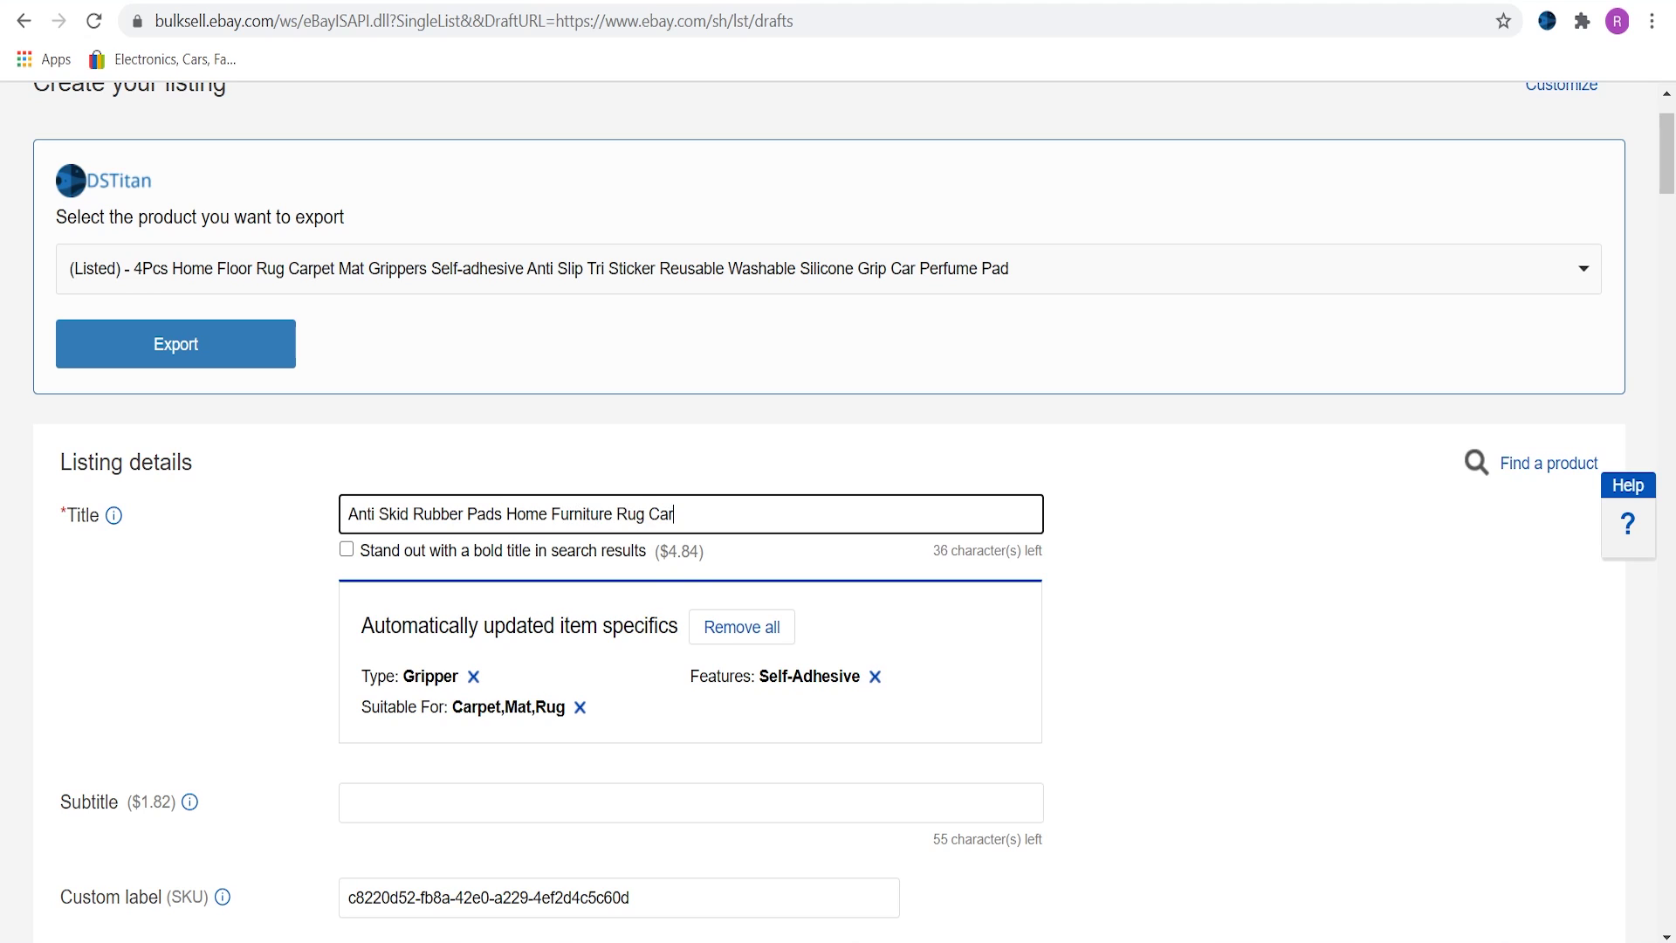
{"action": "type", "text": "pet Grip Reusable Non-Slip Design"}
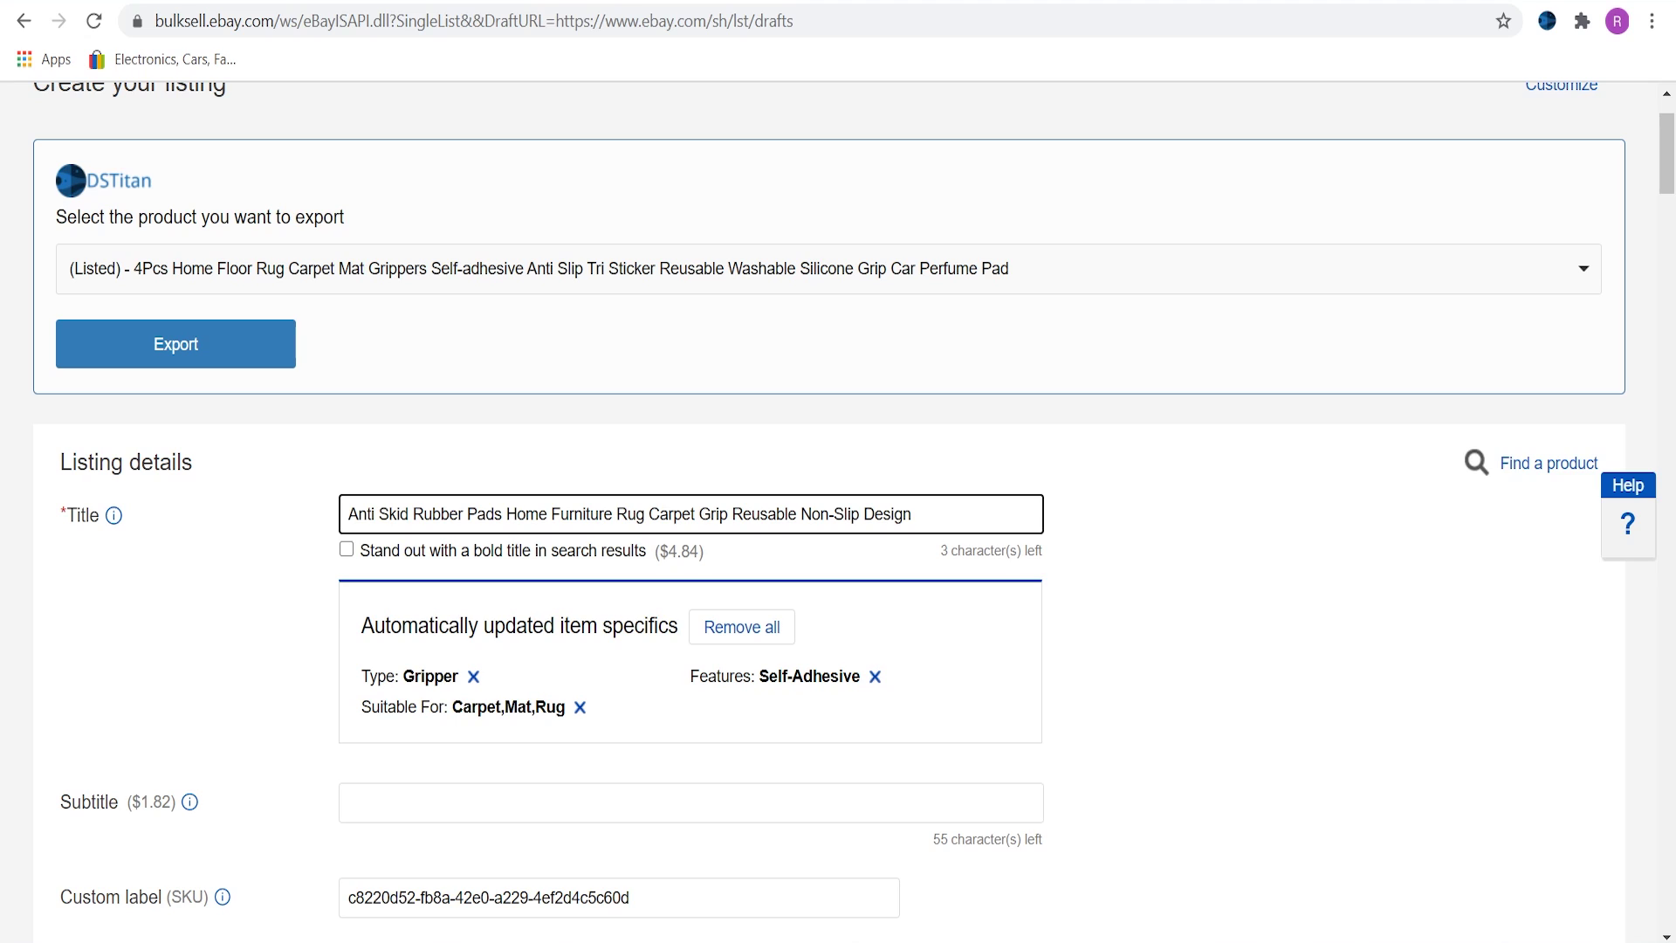
{"action": "key", "text": "Tab"}
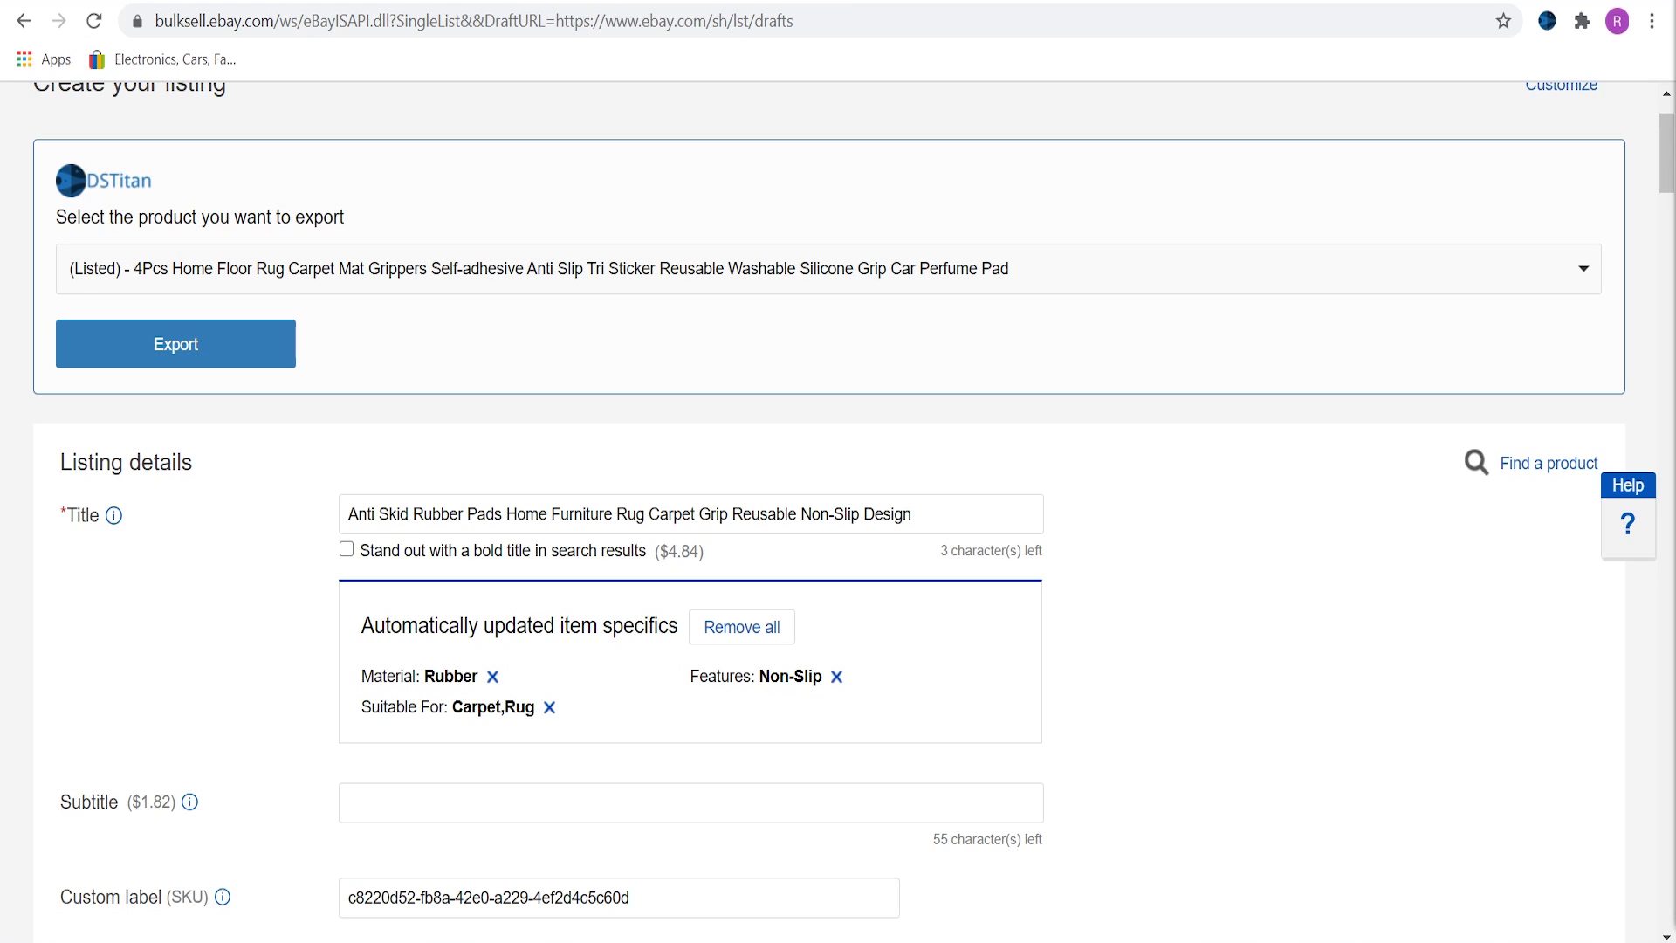
Step: Clear the custom label (SKU) of the listing
{"action": "scroll", "coordinate": [837, 506], "scroll_direction": "down", "scroll_amount": 4}
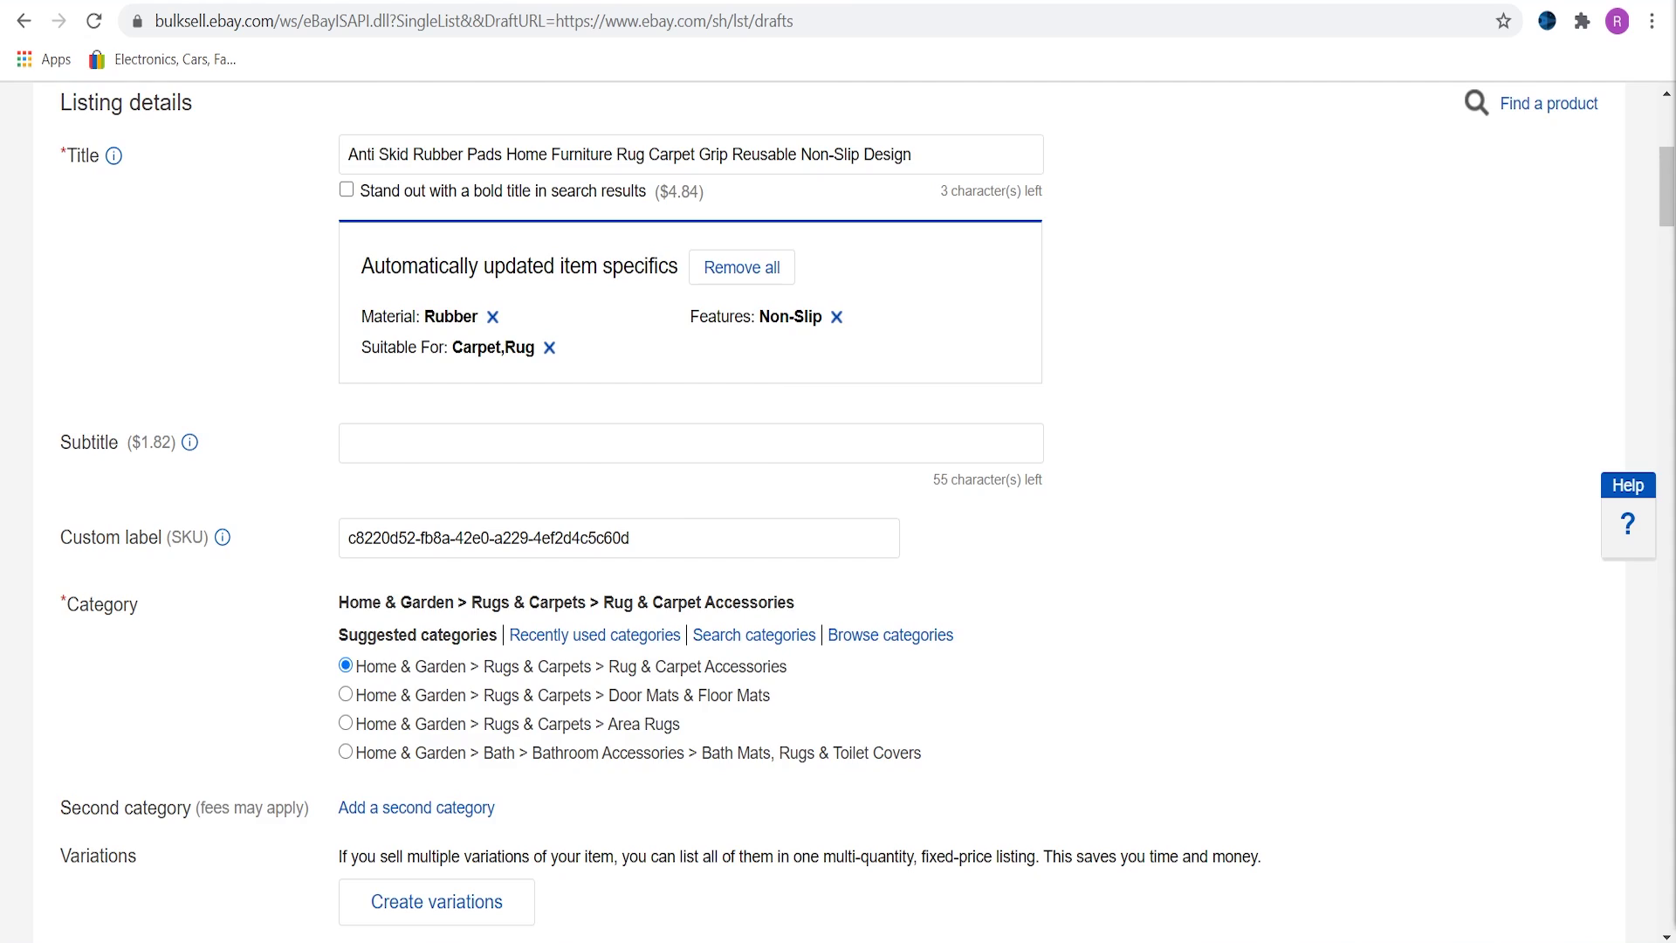
{"action": "scroll", "coordinate": [837, 524], "scroll_direction": "down", "scroll_amount": 3}
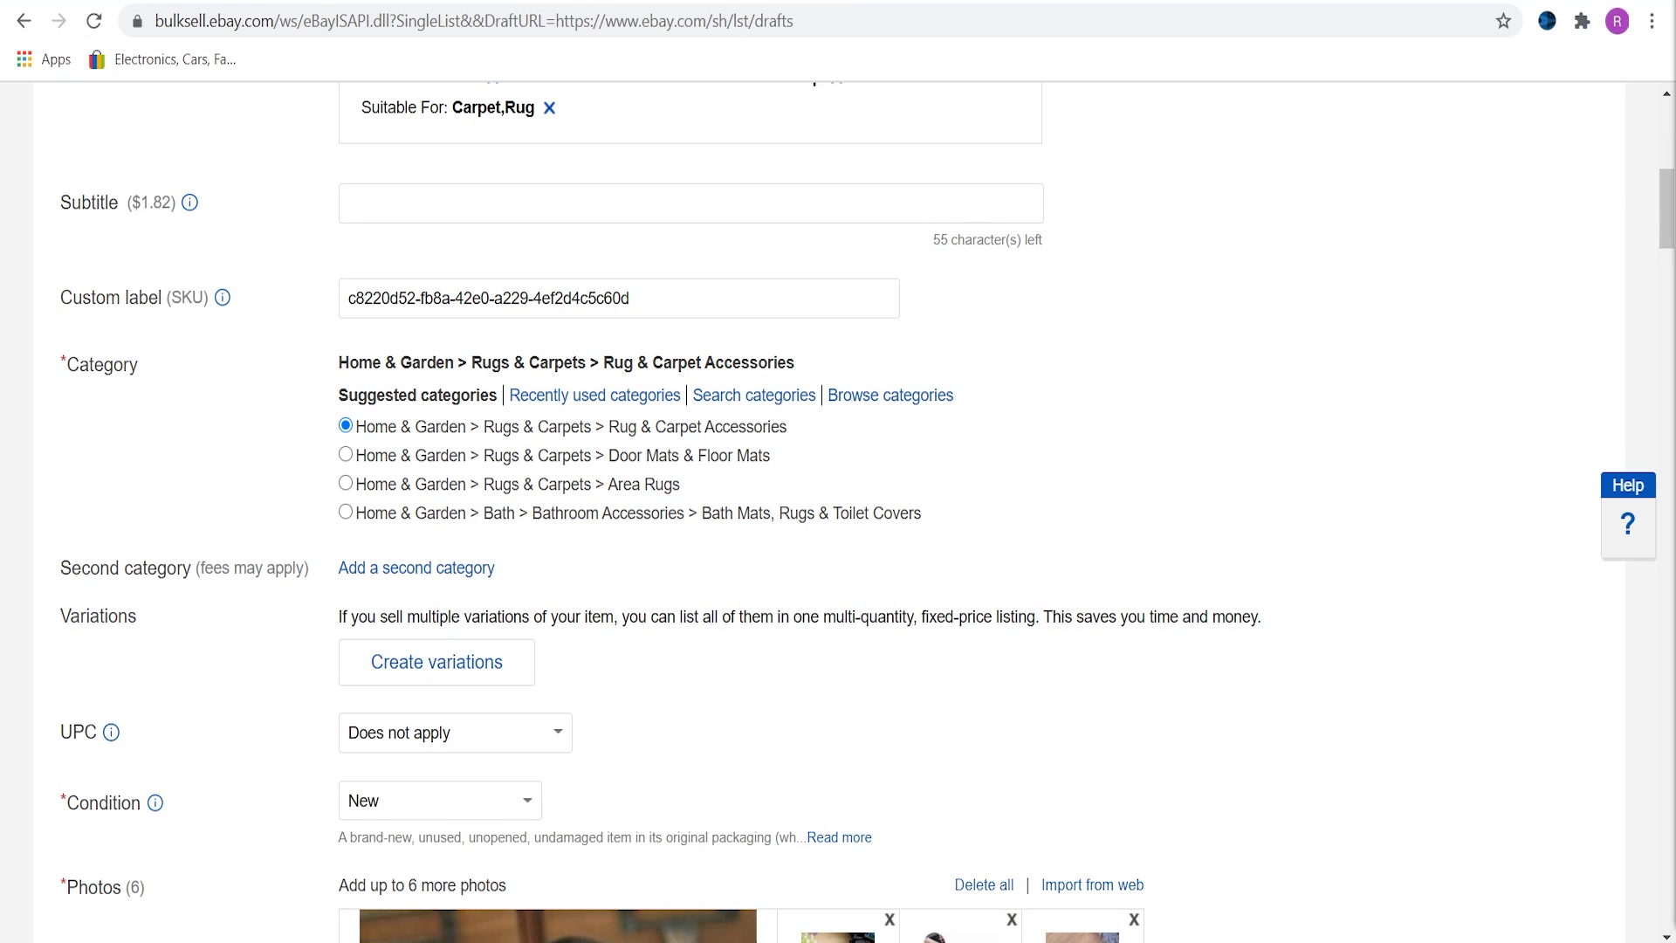
{"action": "key", "text": "ctrl+a"}
{"action": "key", "text": "BackSpace"}
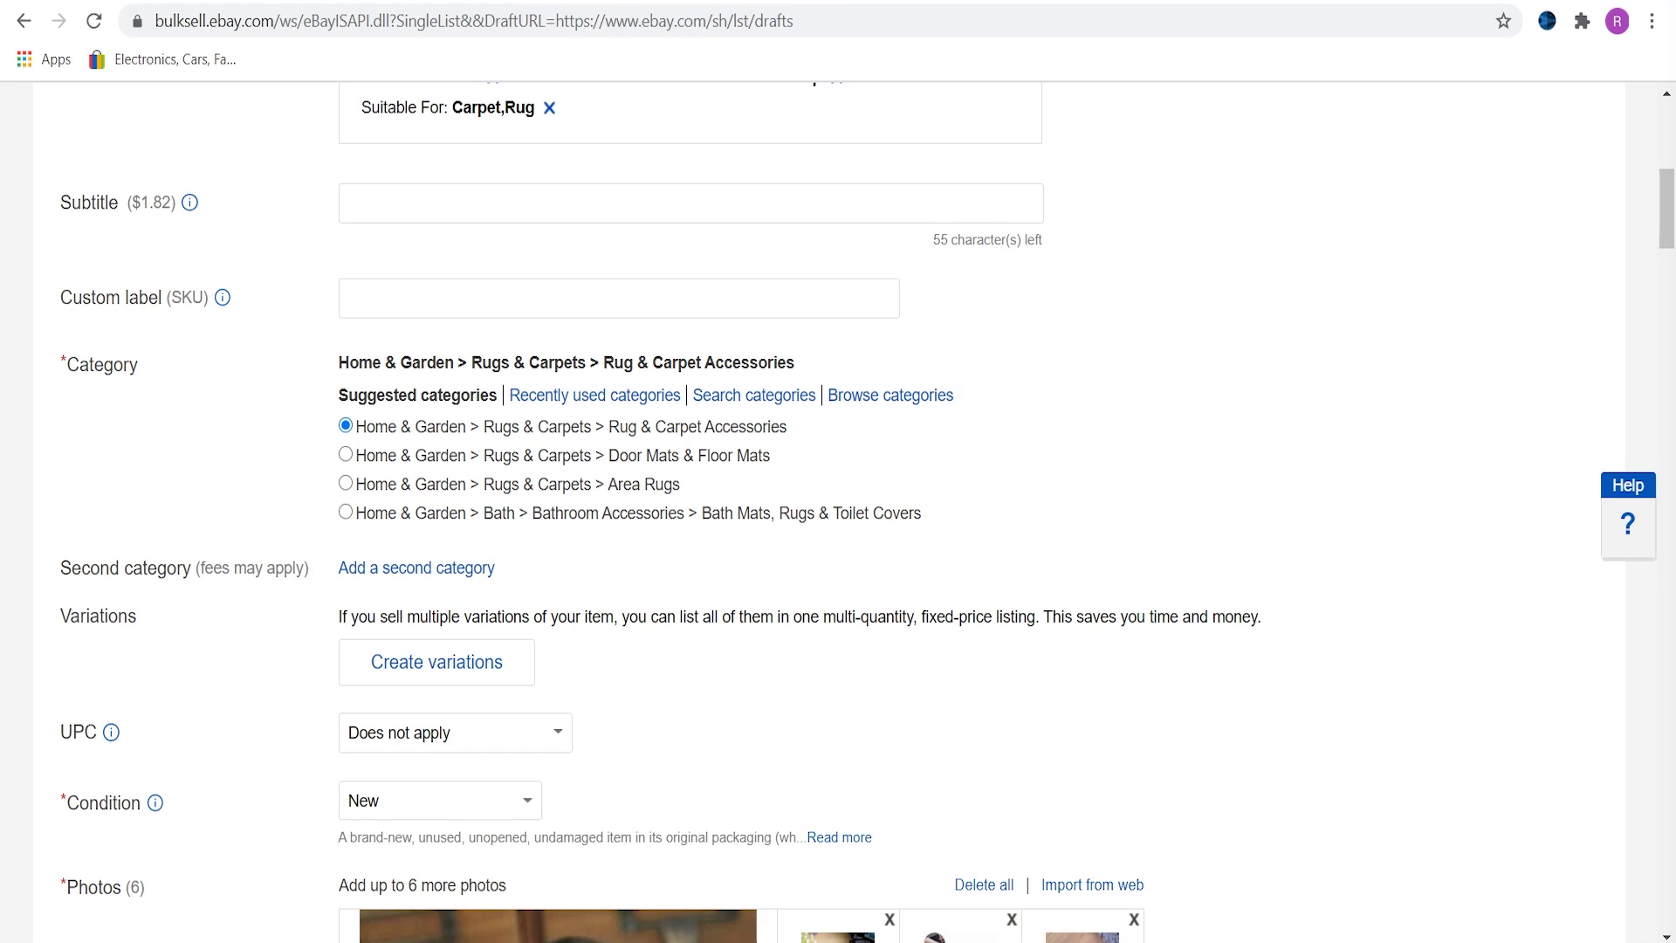
Step: Make the photo of two hands peeling the film off the gripper the main photo by moving it to the first slot
{"action": "scroll", "coordinate": [838, 506], "scroll_direction": "down", "scroll_amount": 4}
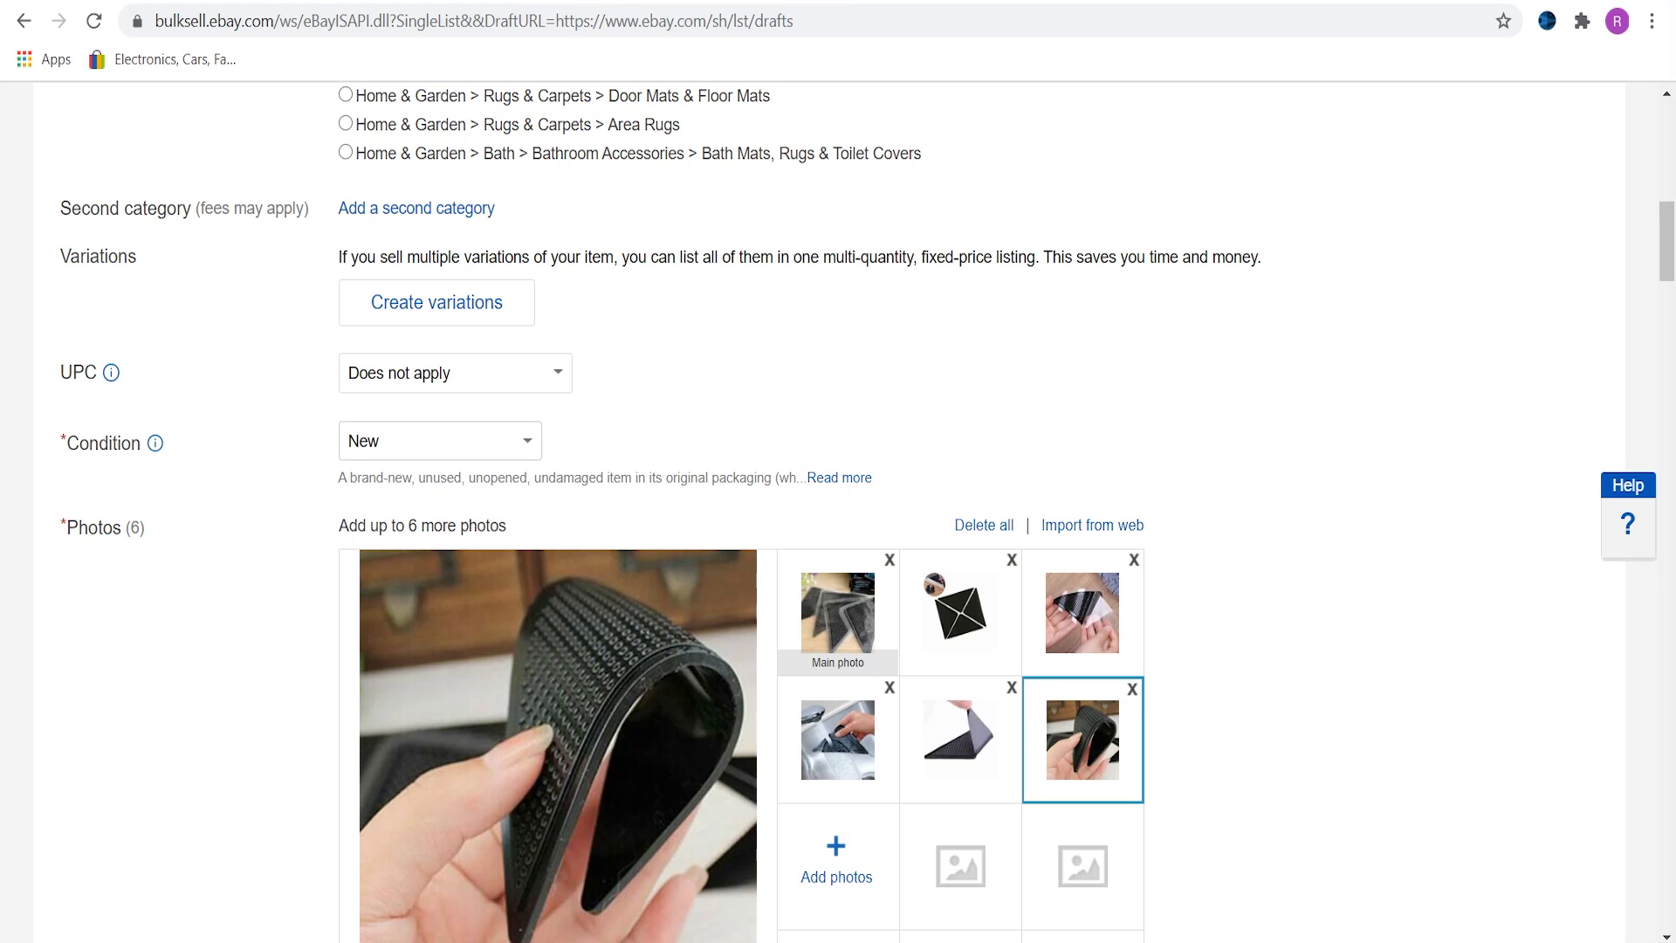
{"action": "scroll", "coordinate": [471, 445], "scroll_direction": "down", "scroll_amount": 3}
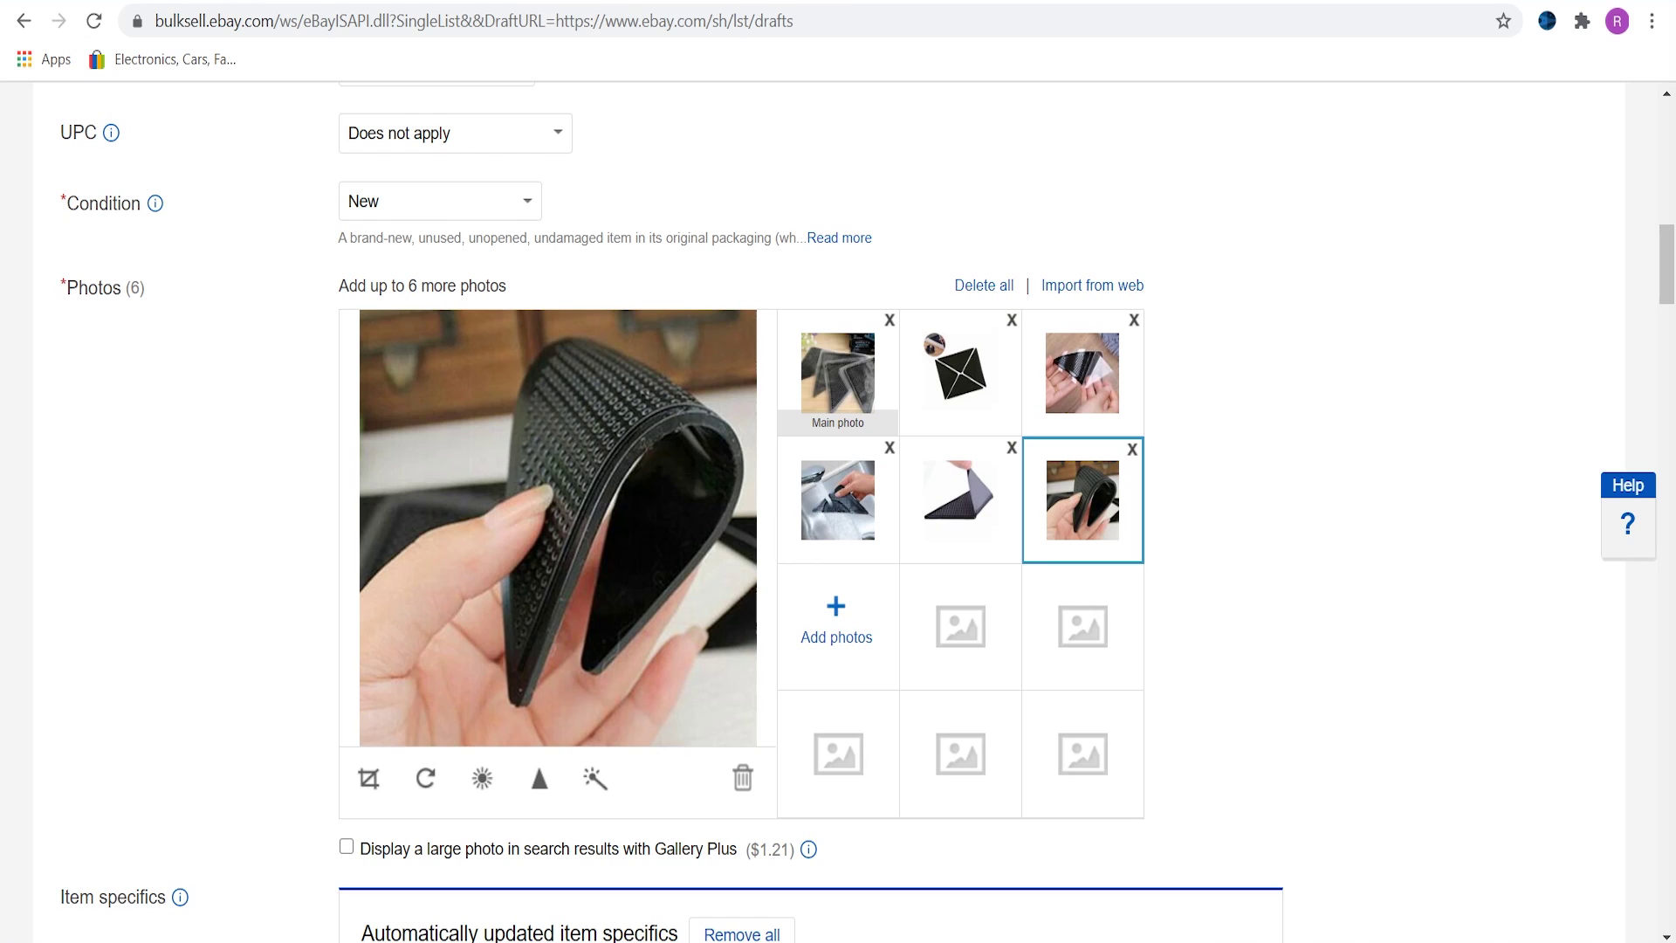
{"action": "left_click", "coordinate": [1082, 371]}
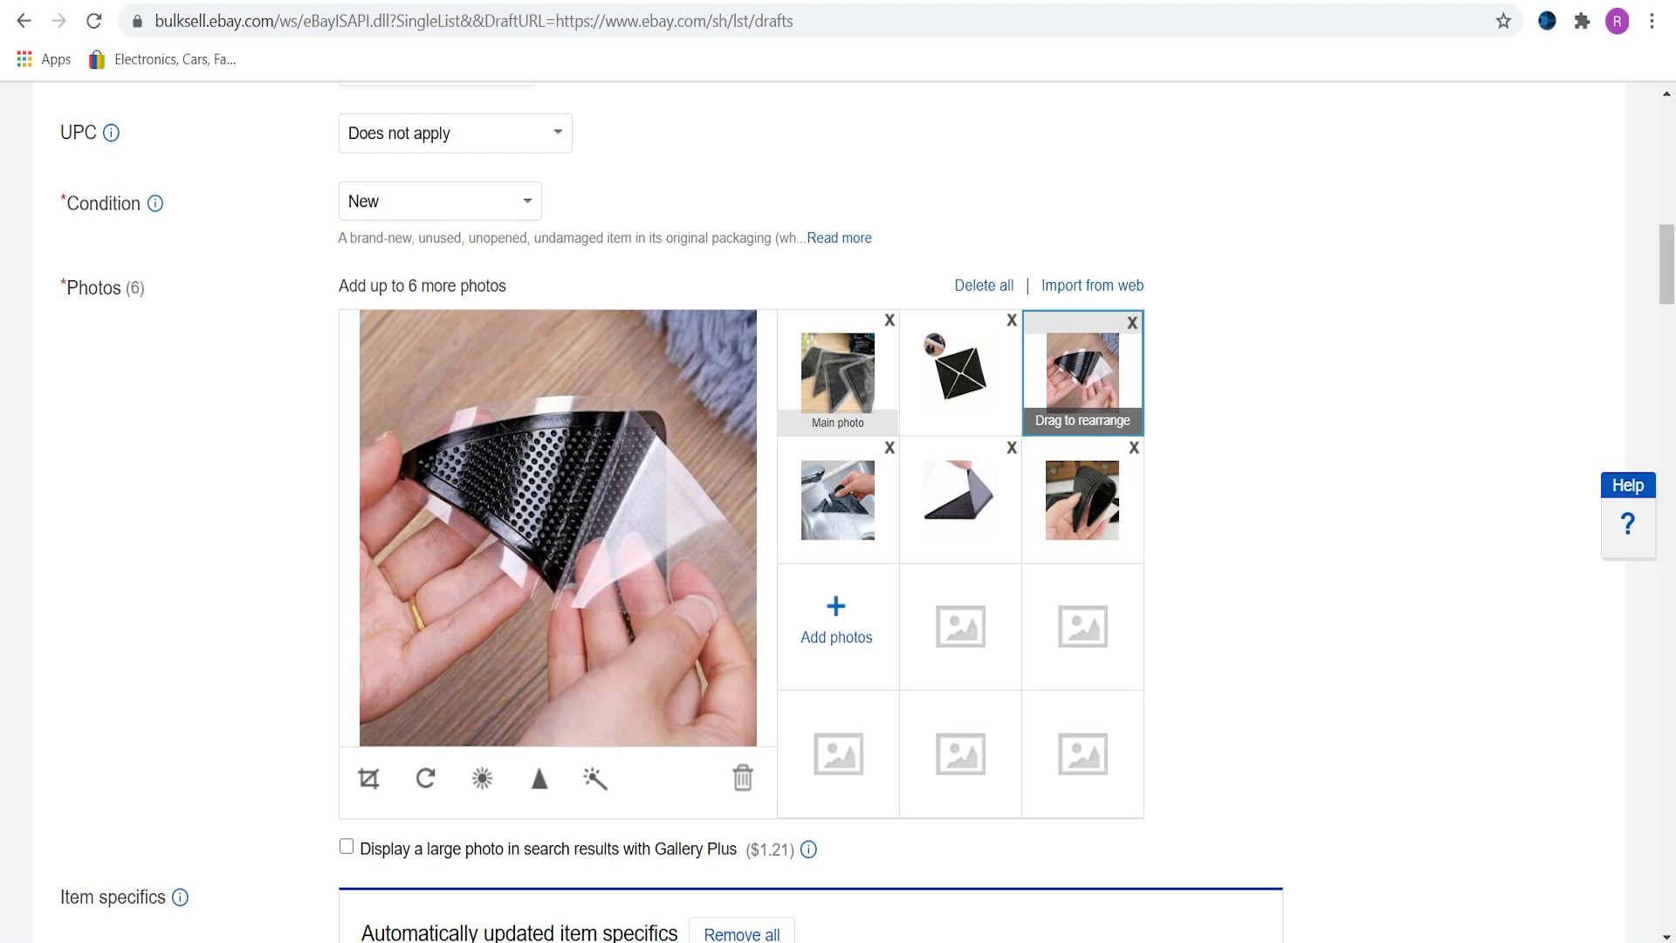
{"action": "left_click_drag", "start_coordinate": [1082, 371], "coordinate": [837, 371]}
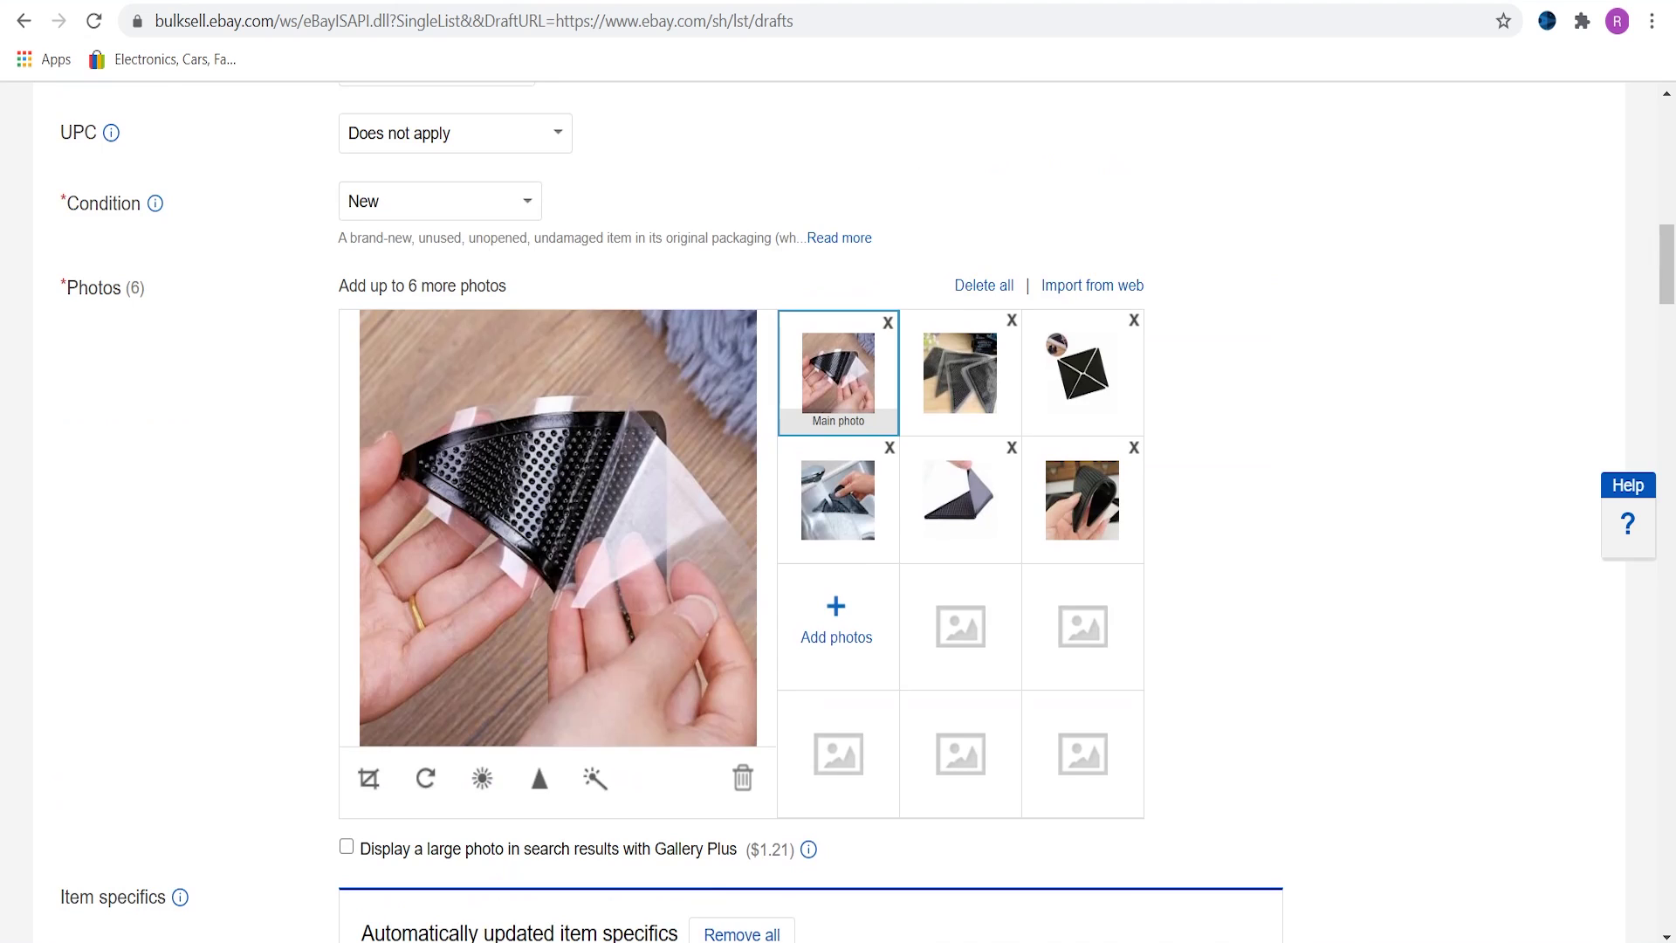
Step: Fill the item specifics with Brand Unbranded, Type Rug Pad, Item Length 45cm, Item Width 45cm and Custom Bundle No
{"action": "scroll", "coordinate": [810, 523], "scroll_direction": "down", "scroll_amount": 8}
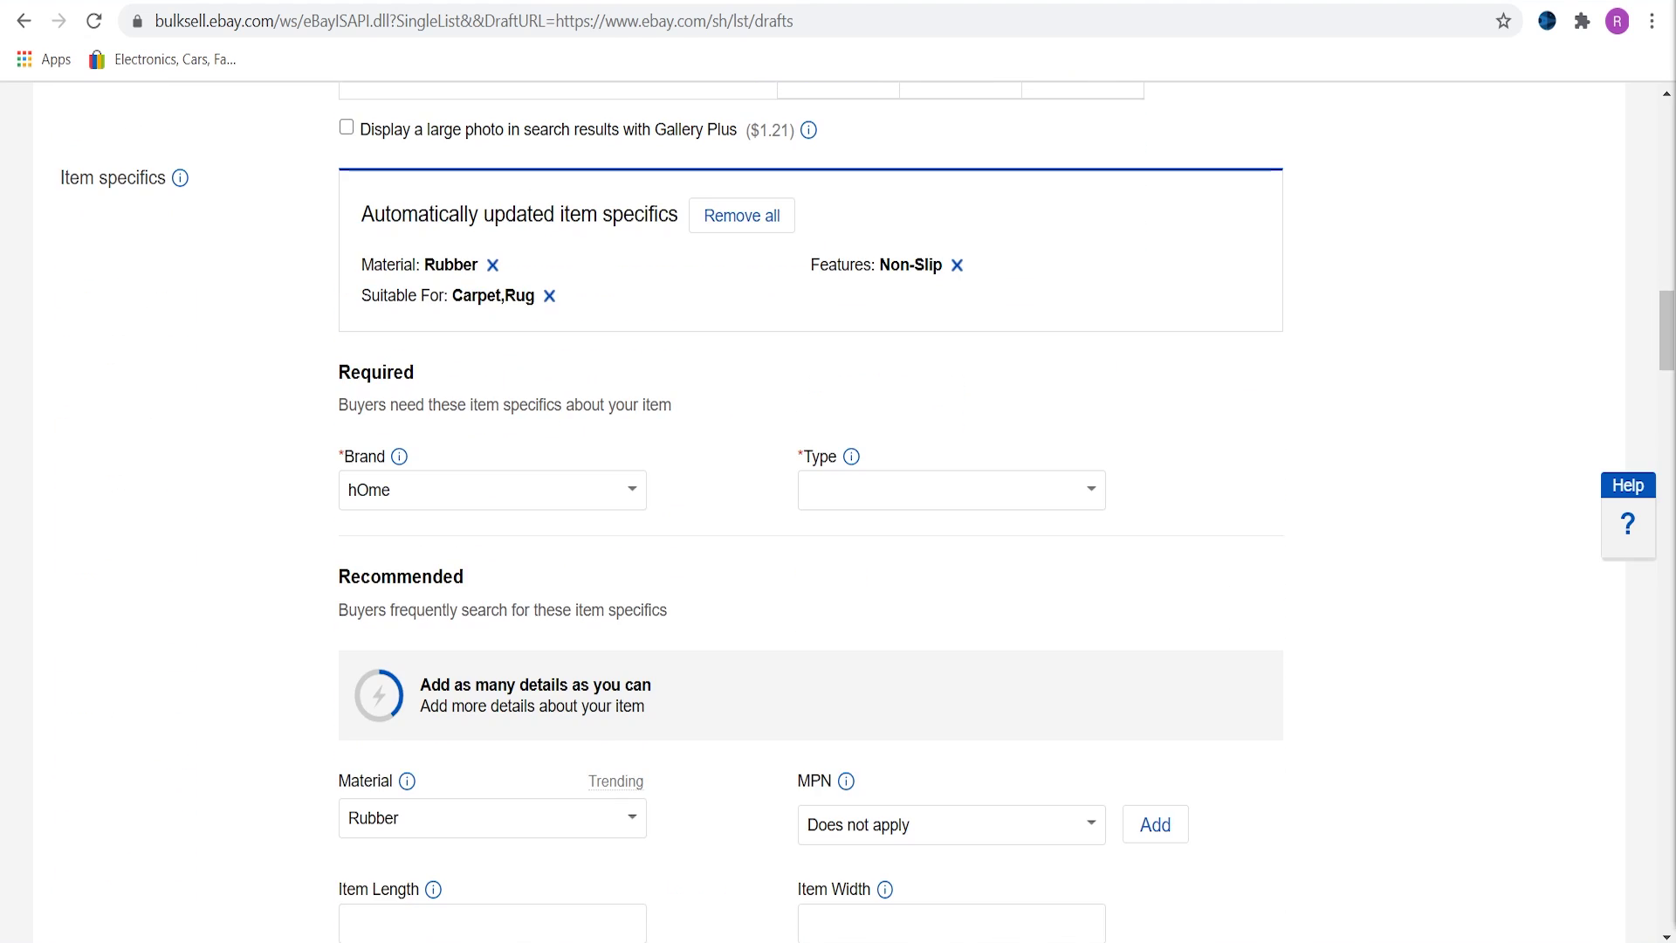
{"action": "scroll", "coordinate": [810, 524], "scroll_direction": "down", "scroll_amount": 14}
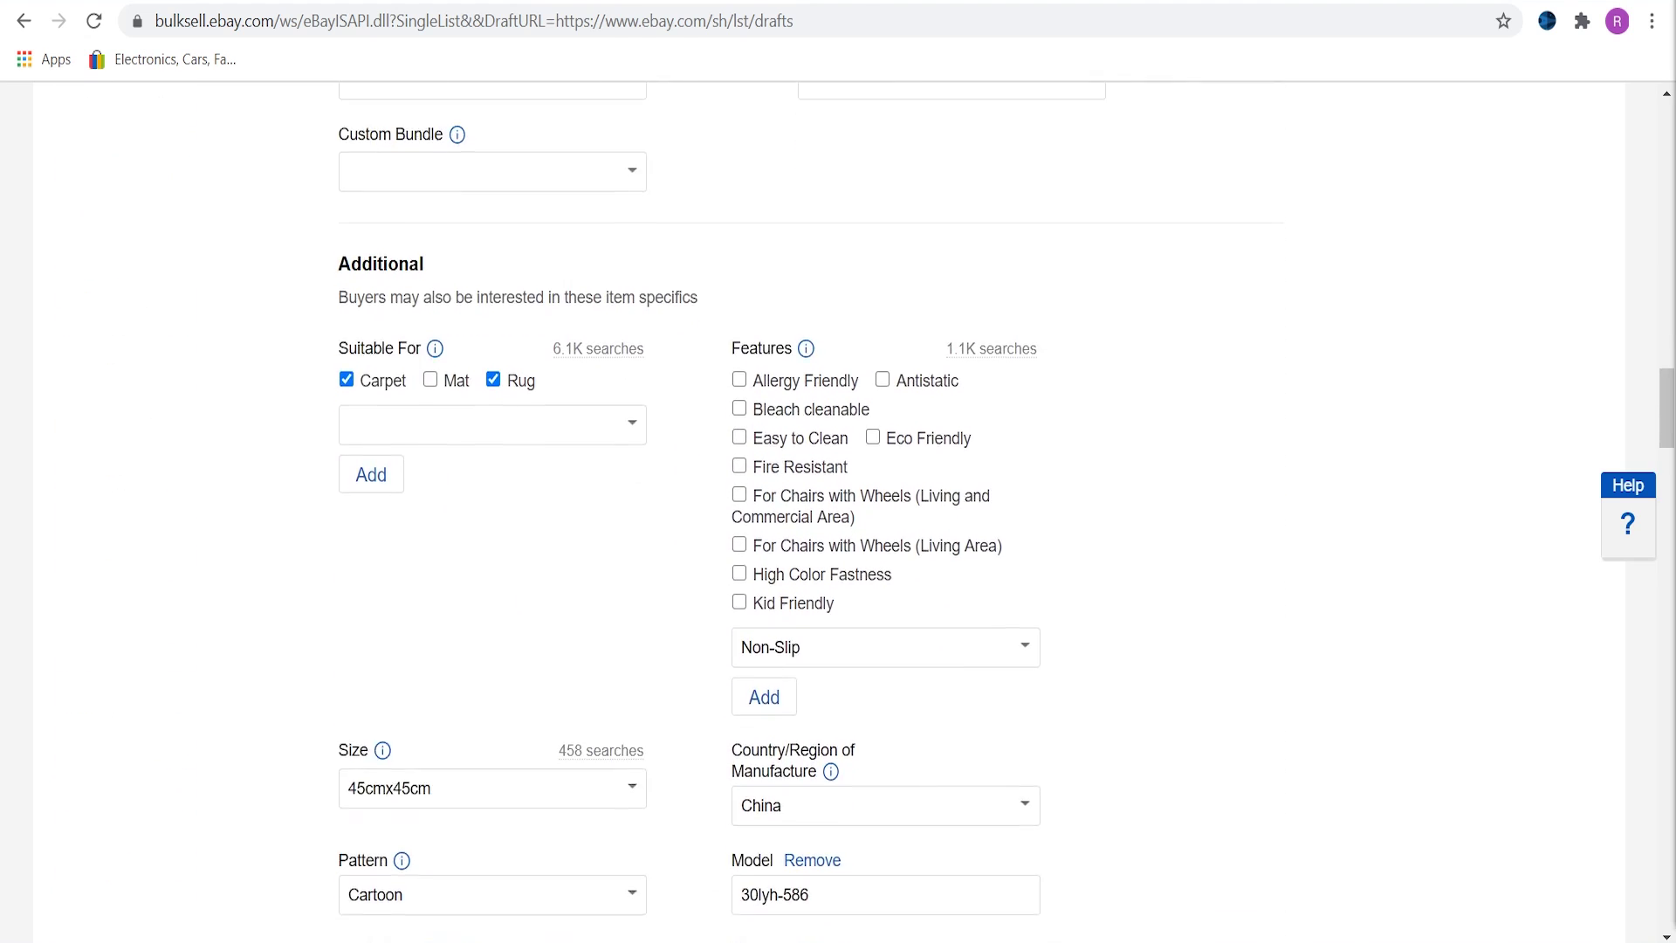
{"action": "scroll", "coordinate": [810, 524], "scroll_direction": "up", "scroll_amount": 12}
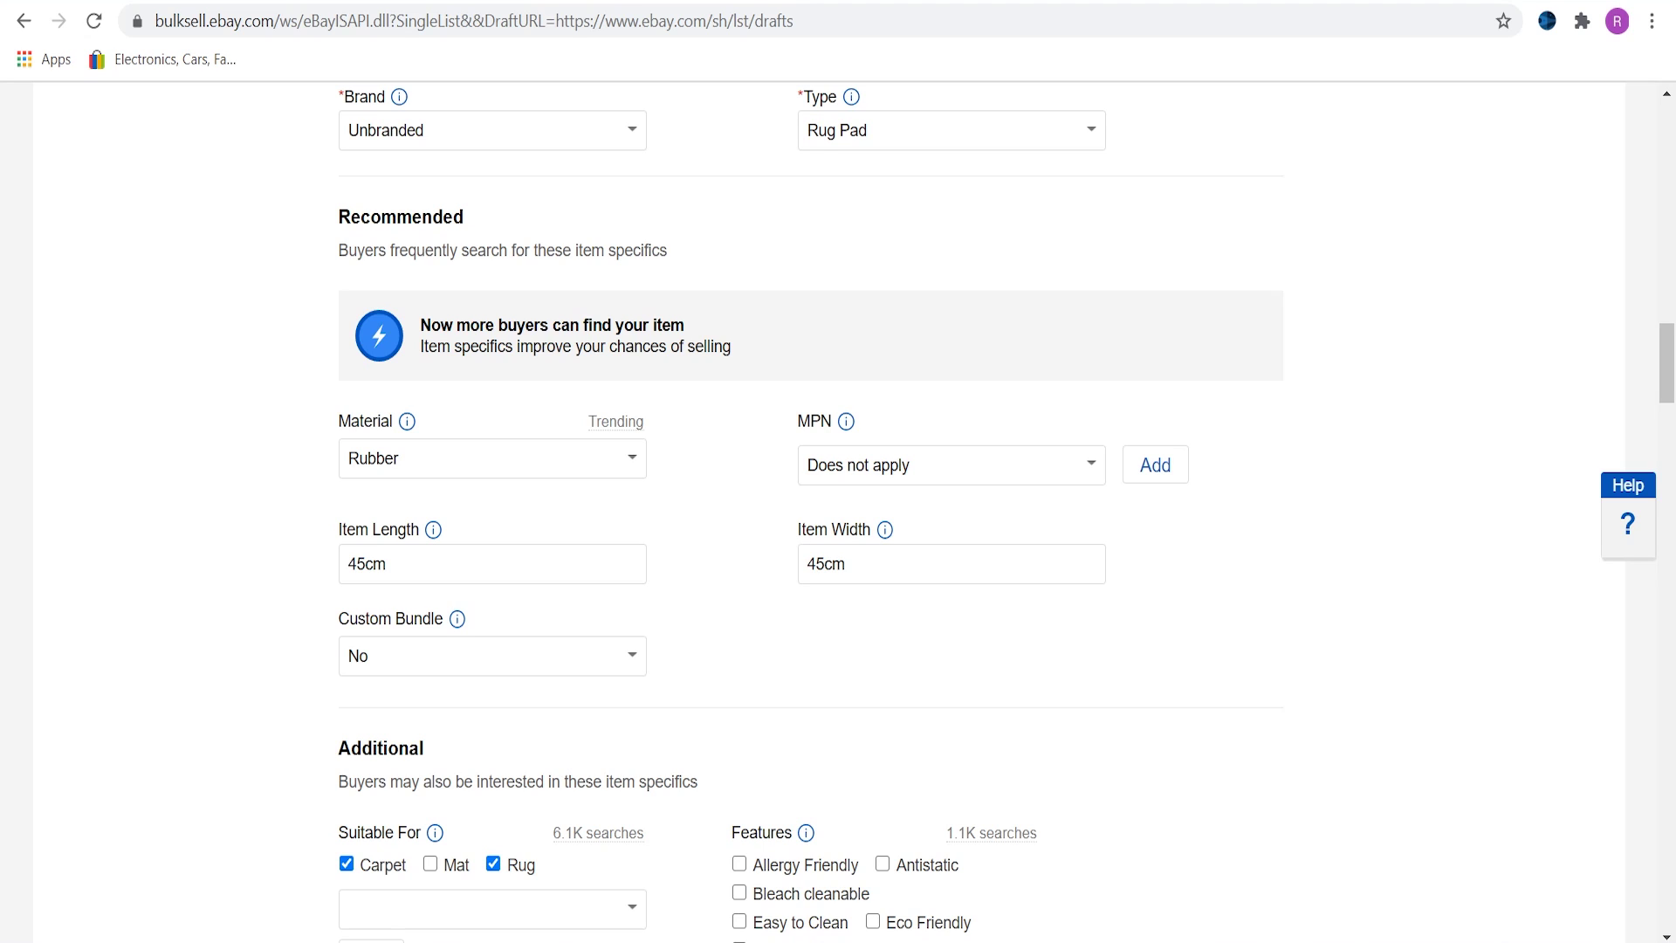
Step: Show the item description in standard view, and copy the Features and Specifications text from the AliExpress page into Notepad
{"action": "scroll", "coordinate": [838, 515], "scroll_direction": "down", "scroll_amount": 20}
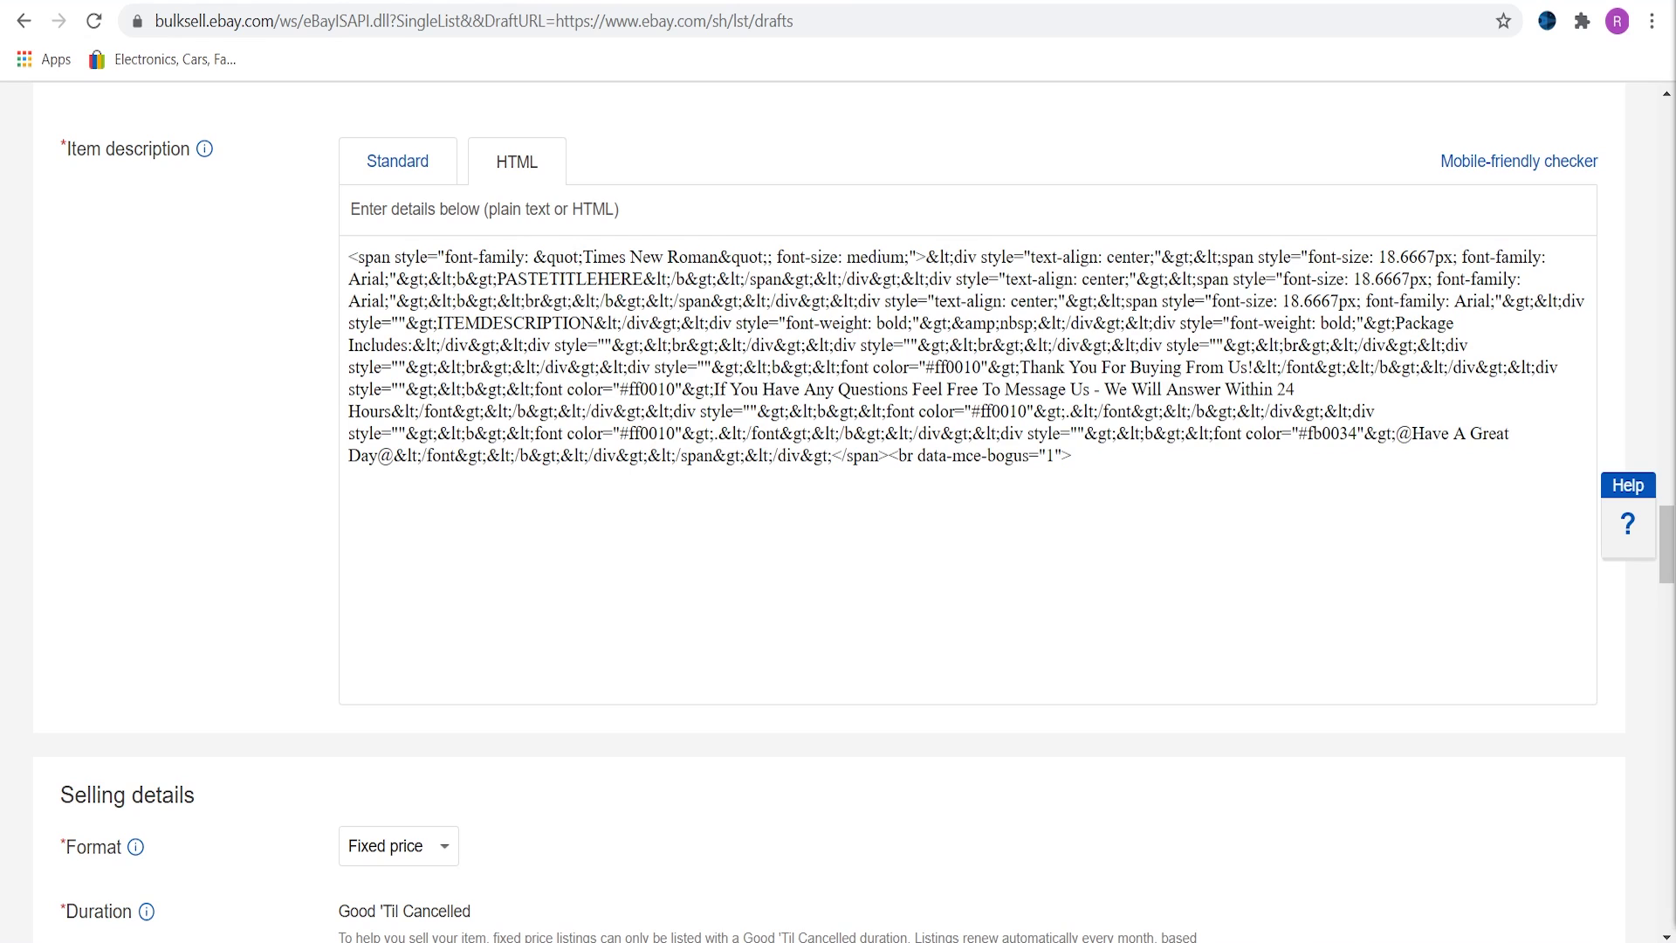
{"action": "left_click", "coordinate": [397, 161]}
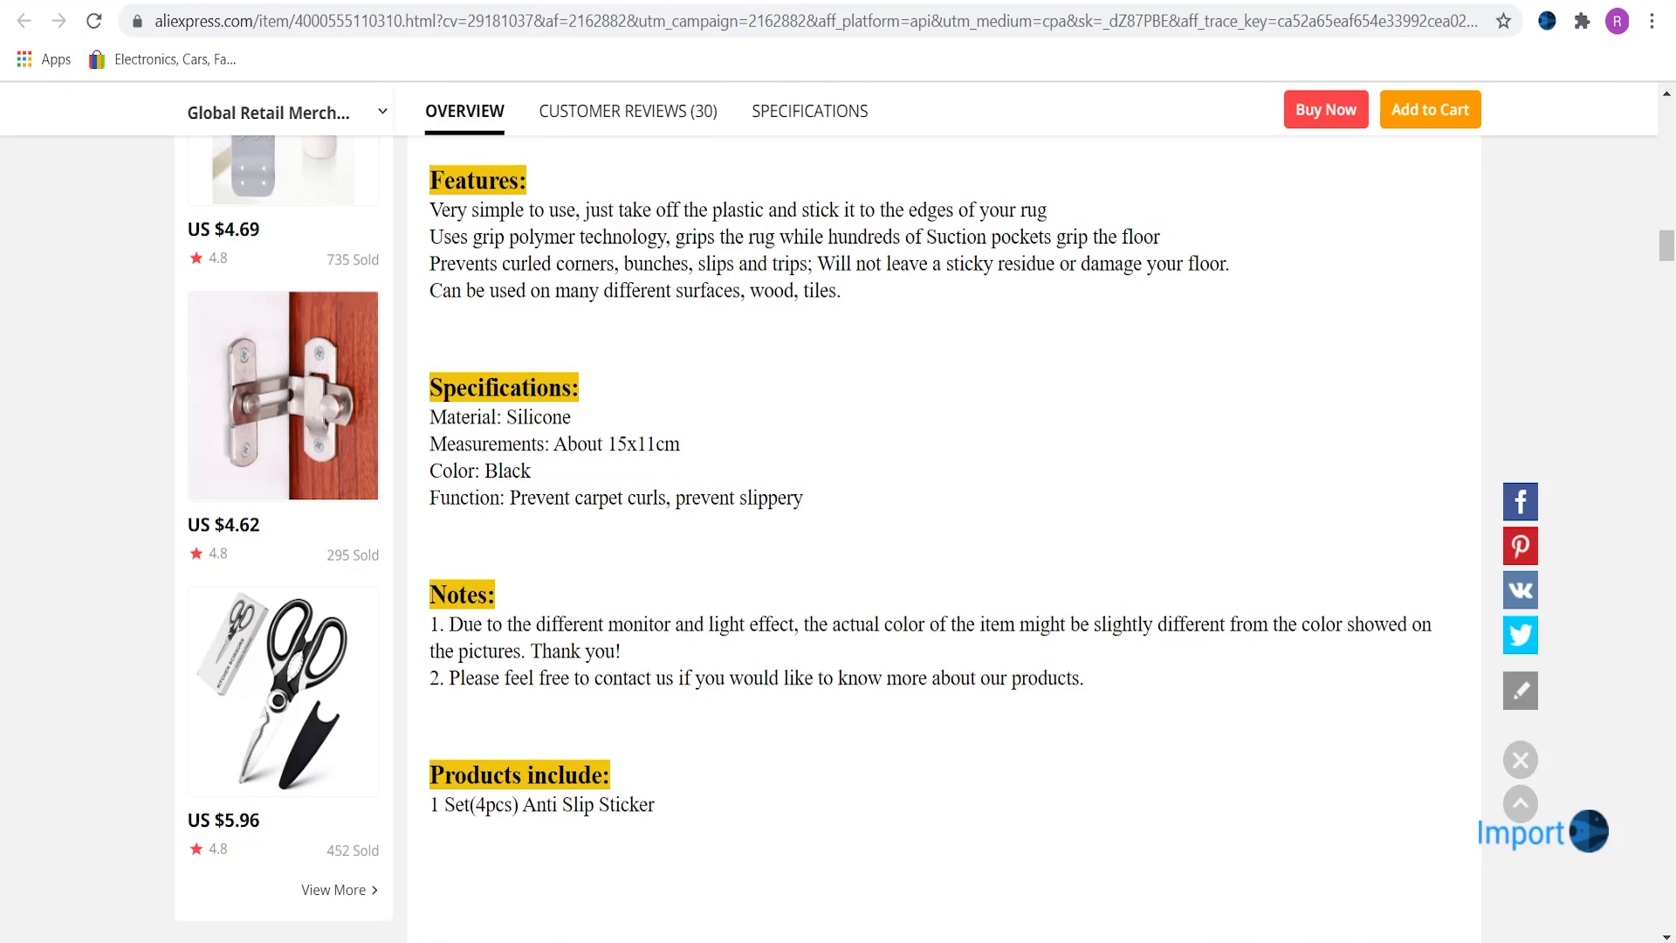
{"action": "left_click_drag", "start_coordinate": [431, 170], "coordinate": [804, 500]}
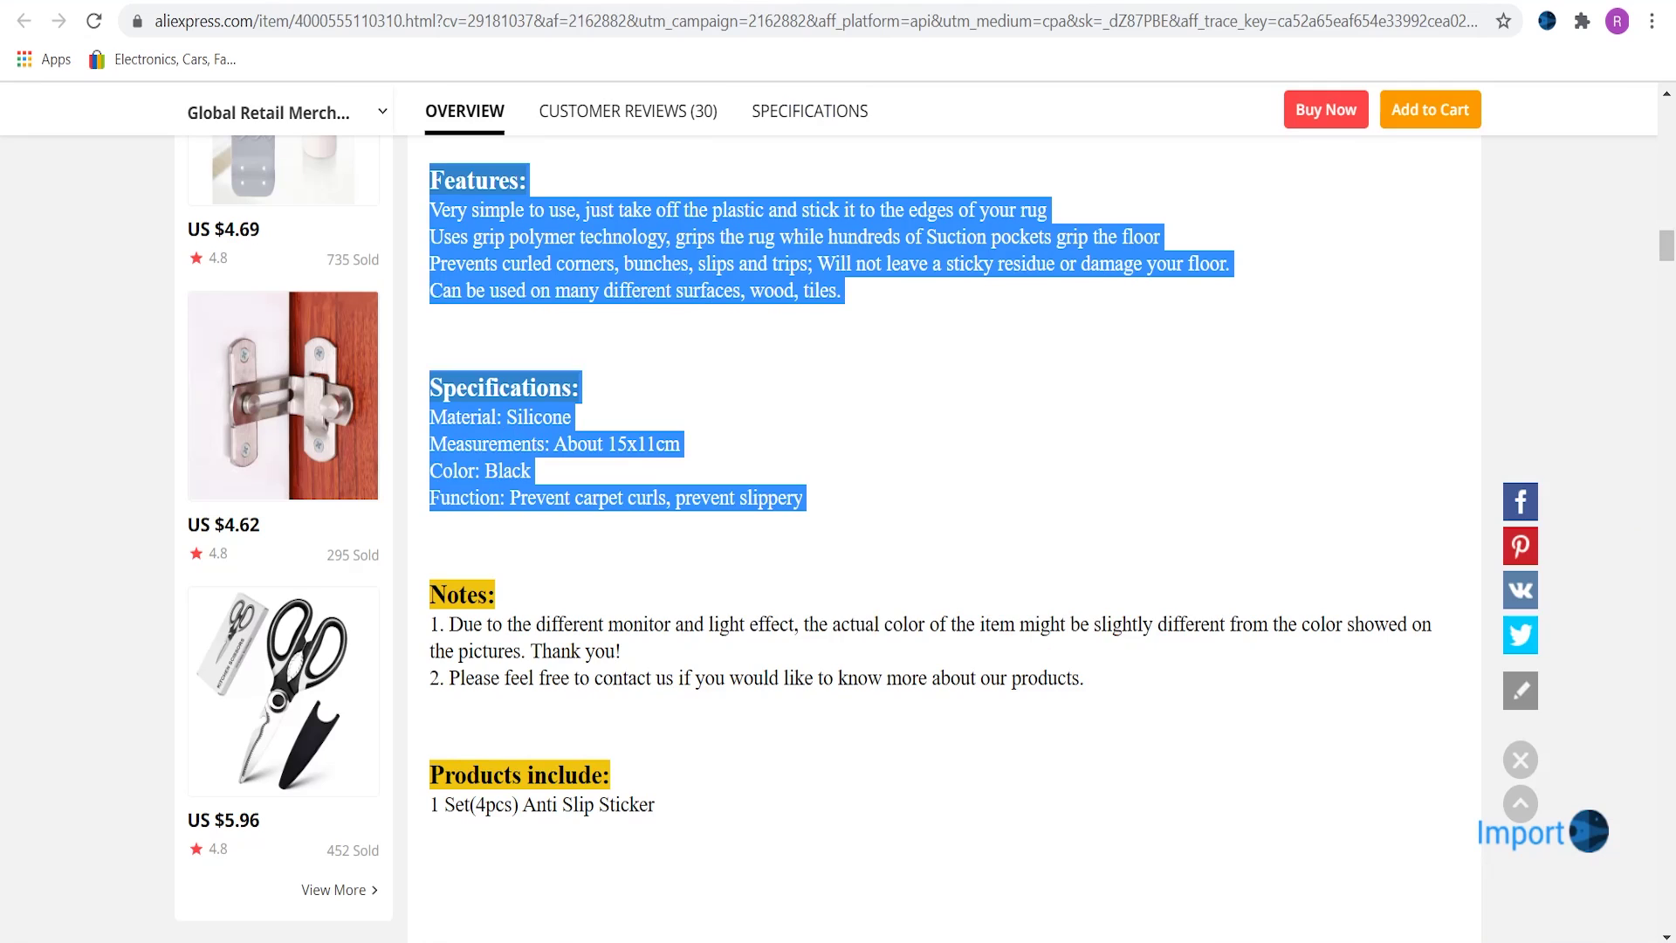
{"action": "right_click", "coordinate": [570, 287]}
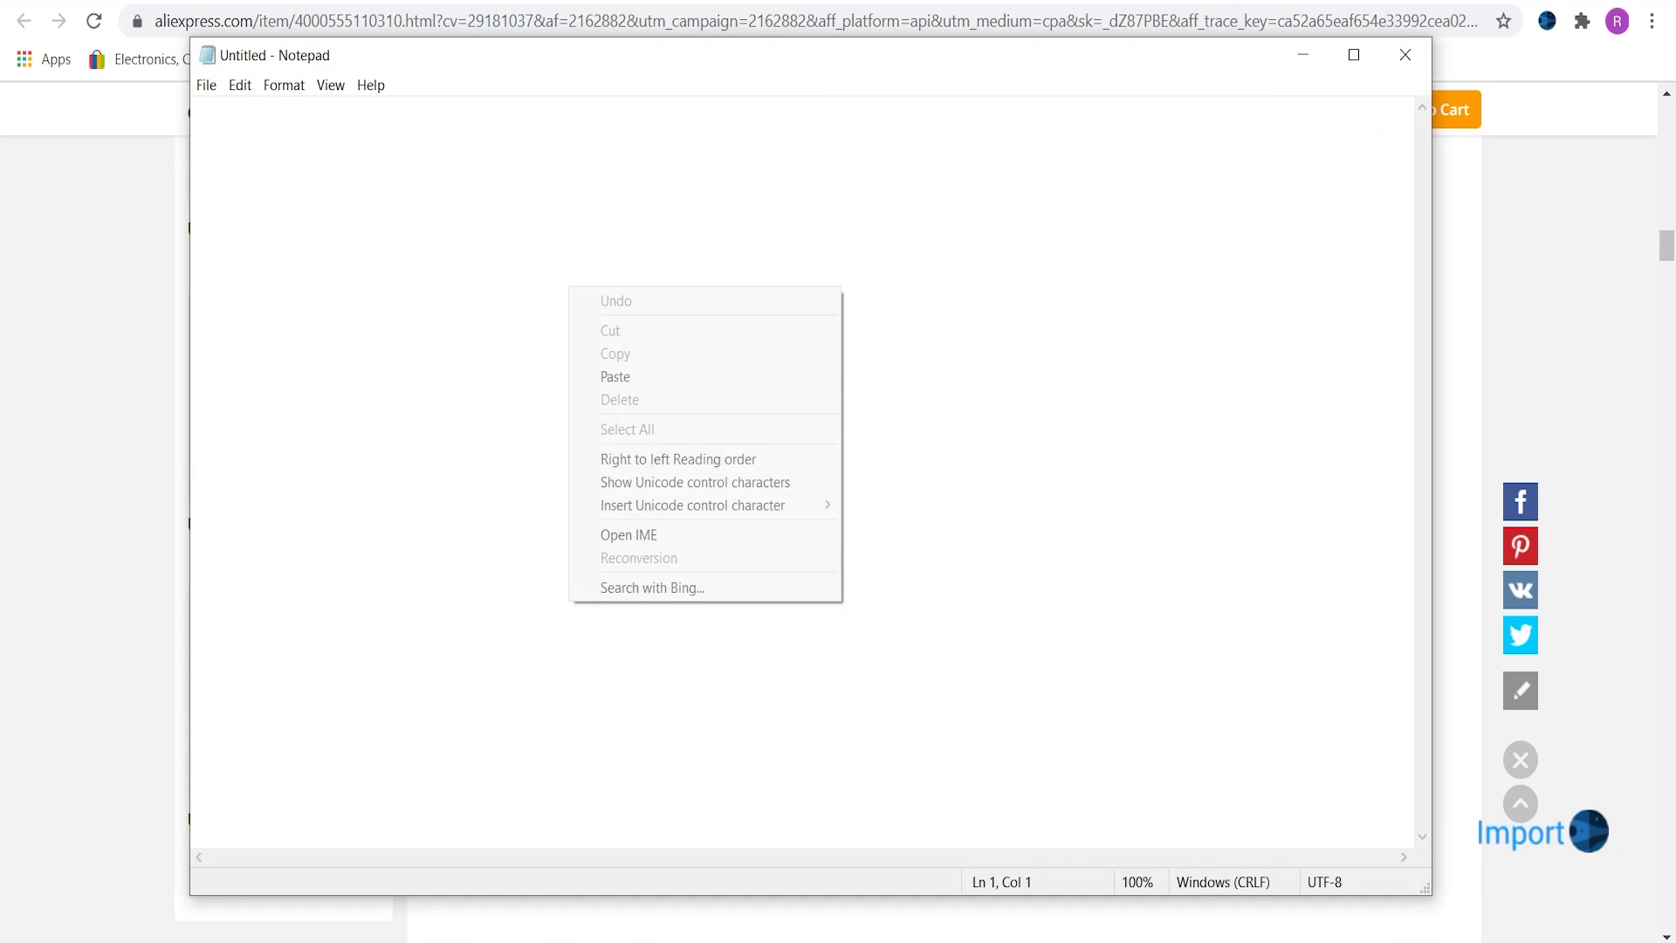
{"action": "left_click", "coordinate": [611, 376]}
{"action": "left_click", "coordinate": [328, 192]}
Step: Copy all the plain text from Notepad and paste it over the ITEMDESCRIPTION placeholder in the eBay listing description
{"action": "left_click_drag", "start_coordinate": [195, 107], "coordinate": [614, 360]}
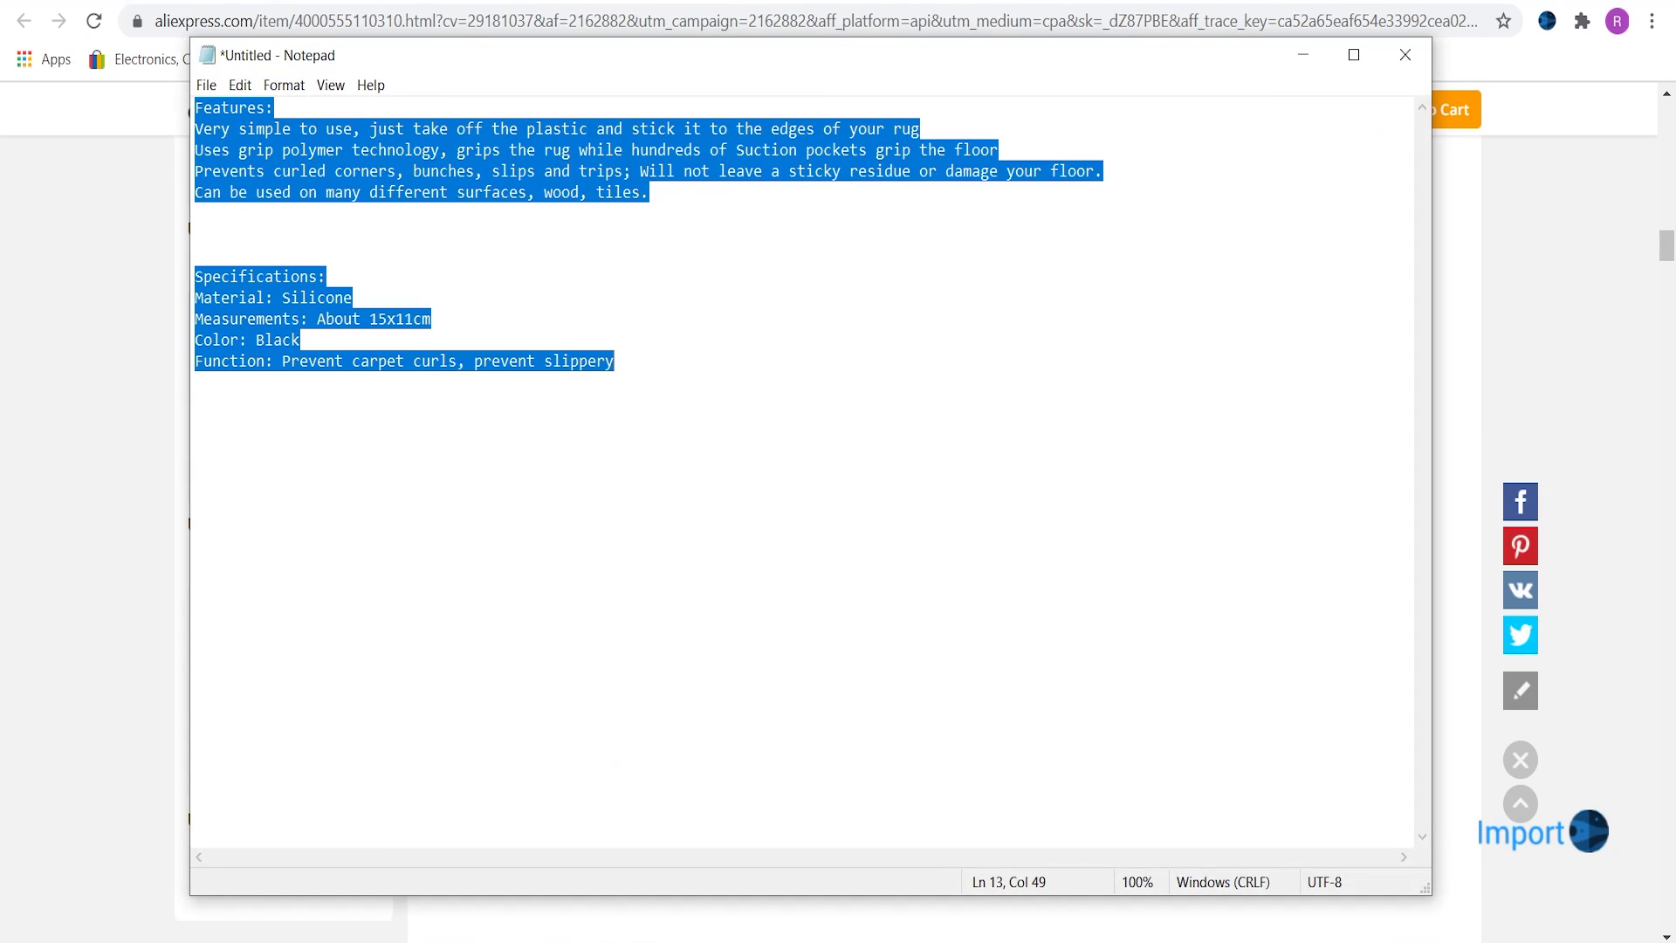
{"action": "right_click", "coordinate": [600, 361]}
{"action": "left_click", "coordinate": [646, 428]}
{"action": "key", "text": "alt+Tab"}
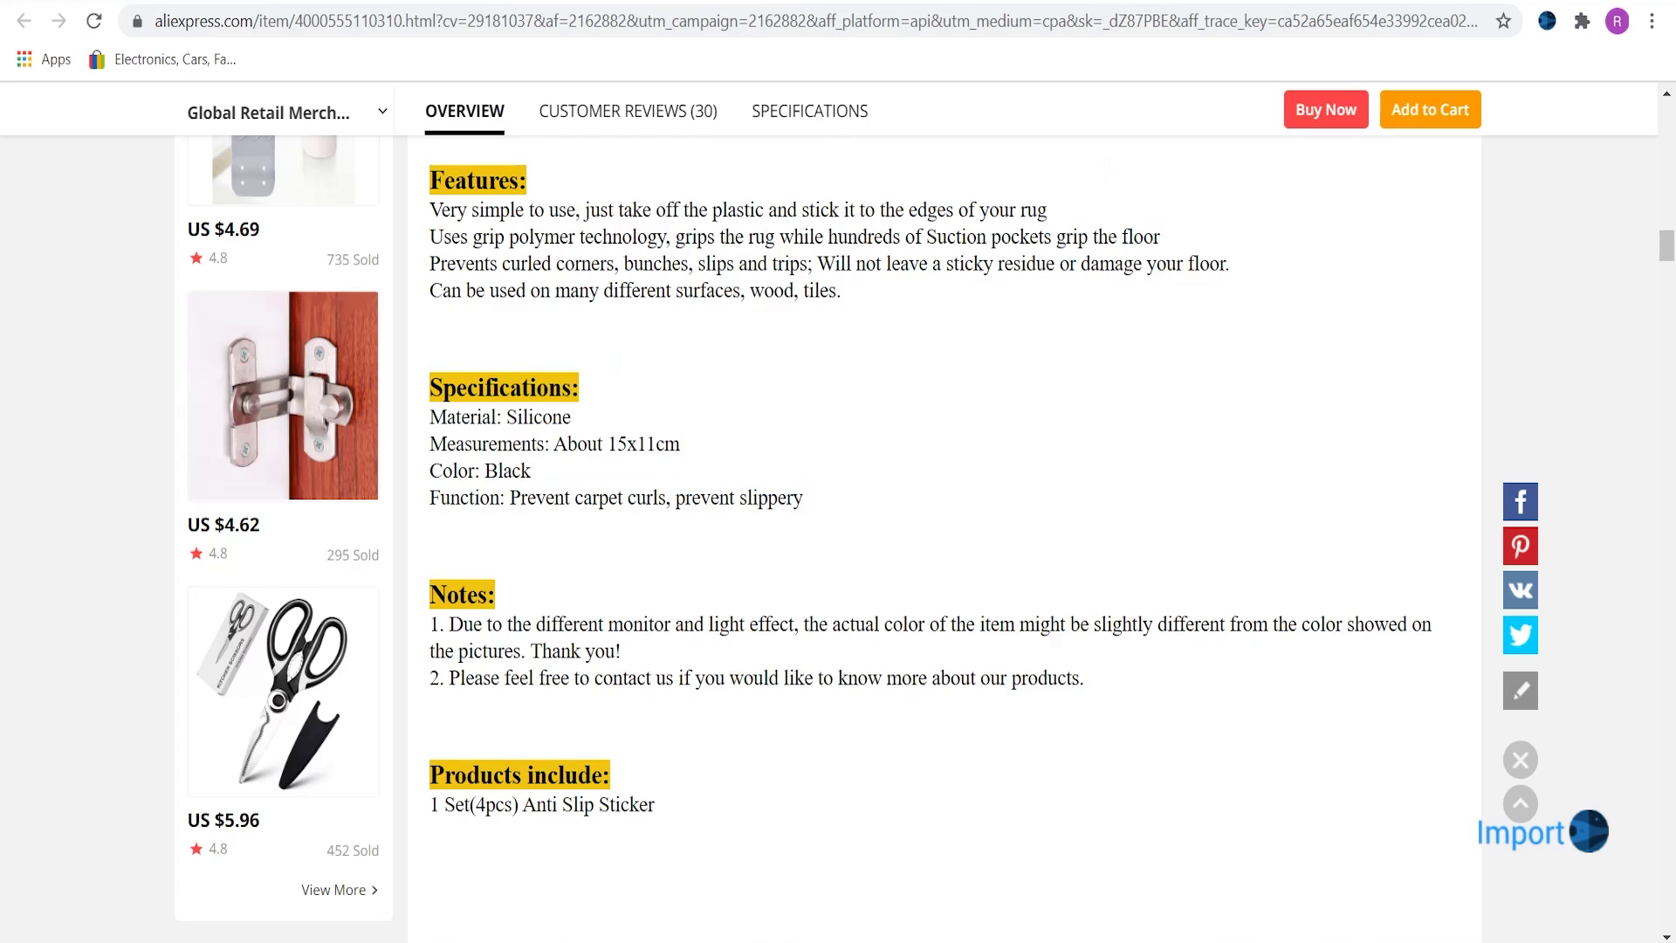
{"action": "key", "text": "alt+Tab"}
{"action": "double_click", "coordinate": [967, 442]}
{"action": "right_click", "coordinate": [960, 440]}
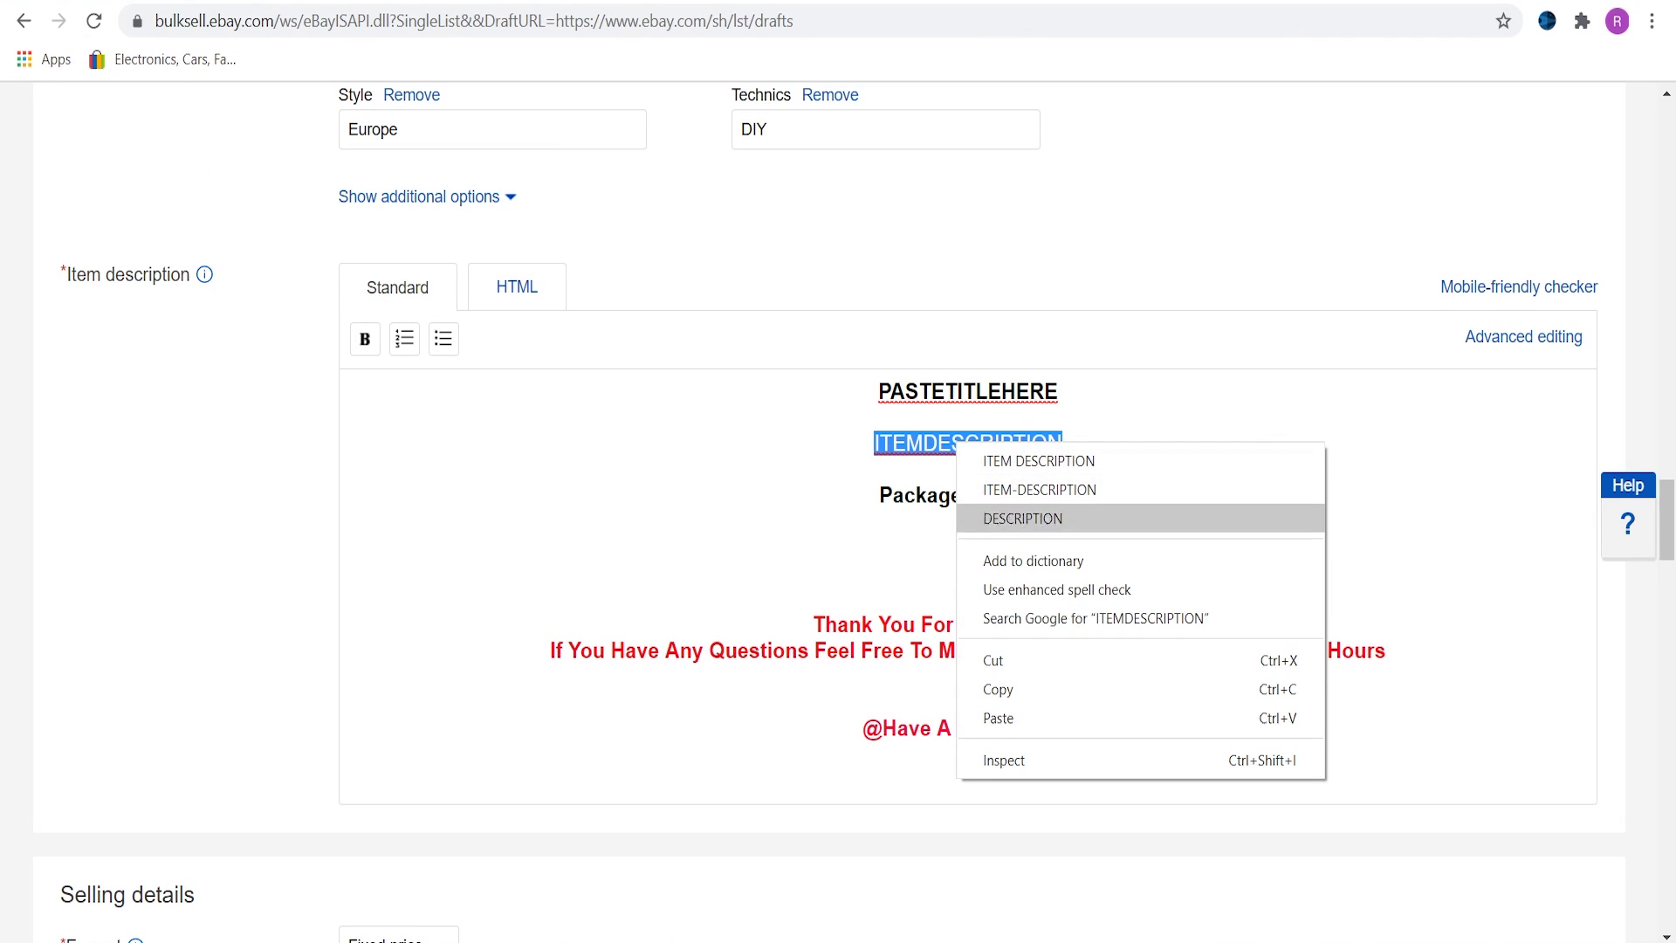
{"action": "left_click", "coordinate": [1012, 714]}
Step: Make the Features and Specifications headings of the description bold and remove the extra blank lines between the two sections
{"action": "scroll", "coordinate": [960, 584], "scroll_direction": "up", "scroll_amount": 3}
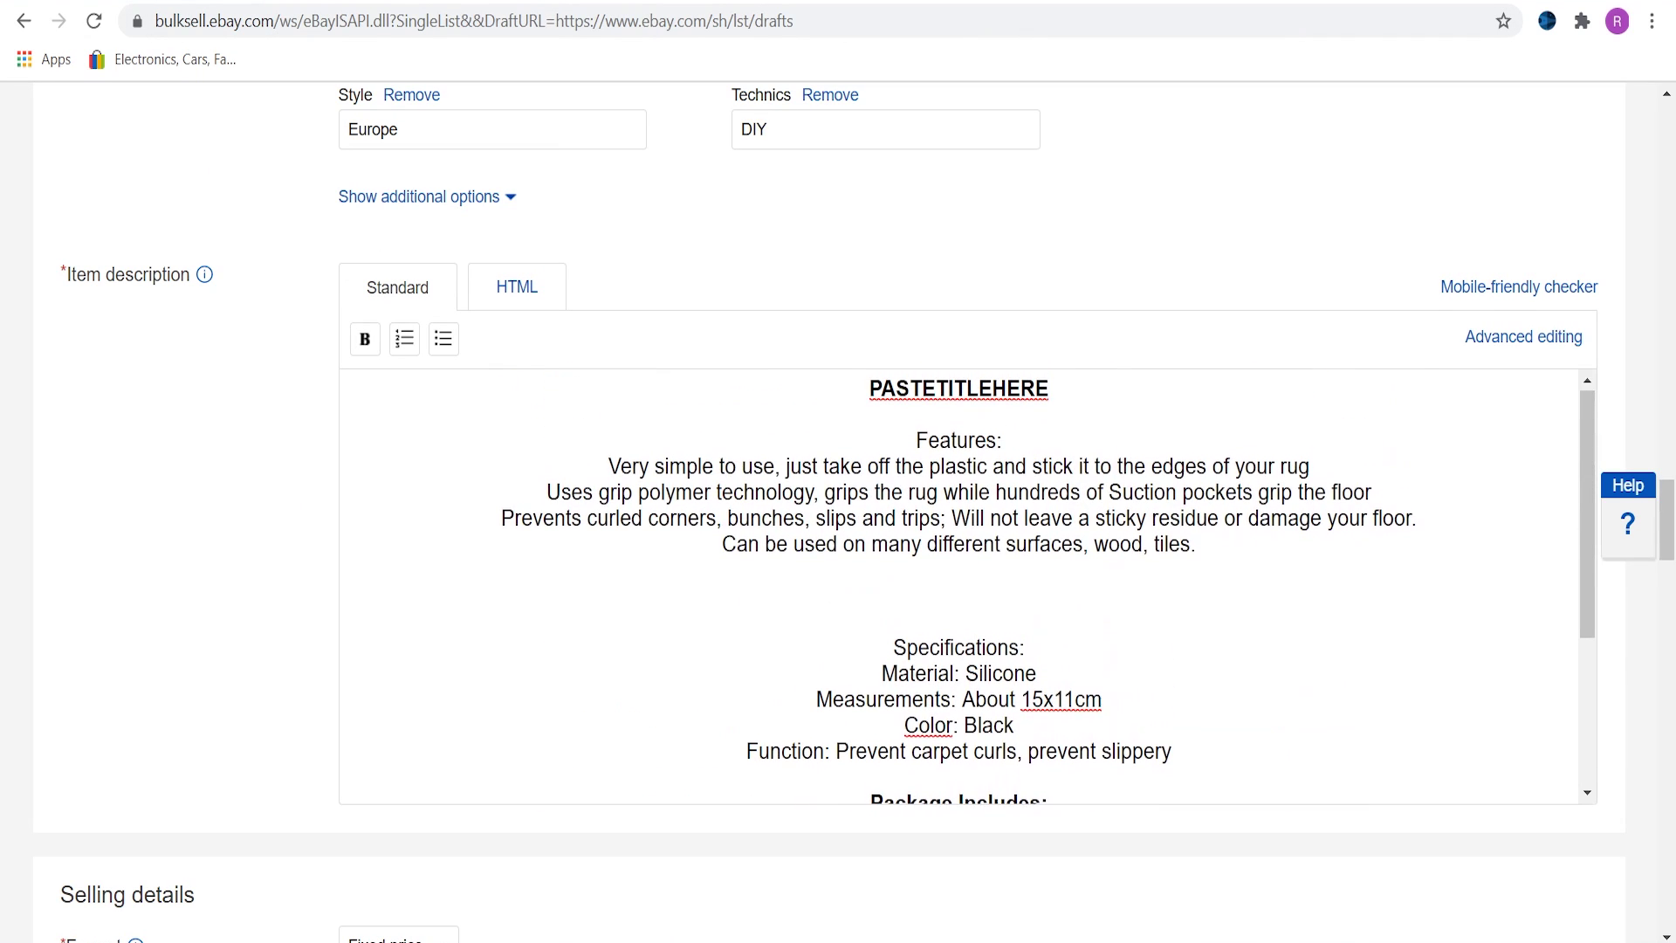
{"action": "scroll", "coordinate": [960, 585], "scroll_direction": "down", "scroll_amount": 1}
{"action": "scroll", "coordinate": [960, 584], "scroll_direction": "down", "scroll_amount": 2}
{"action": "scroll", "coordinate": [960, 585], "scroll_direction": "up", "scroll_amount": 4}
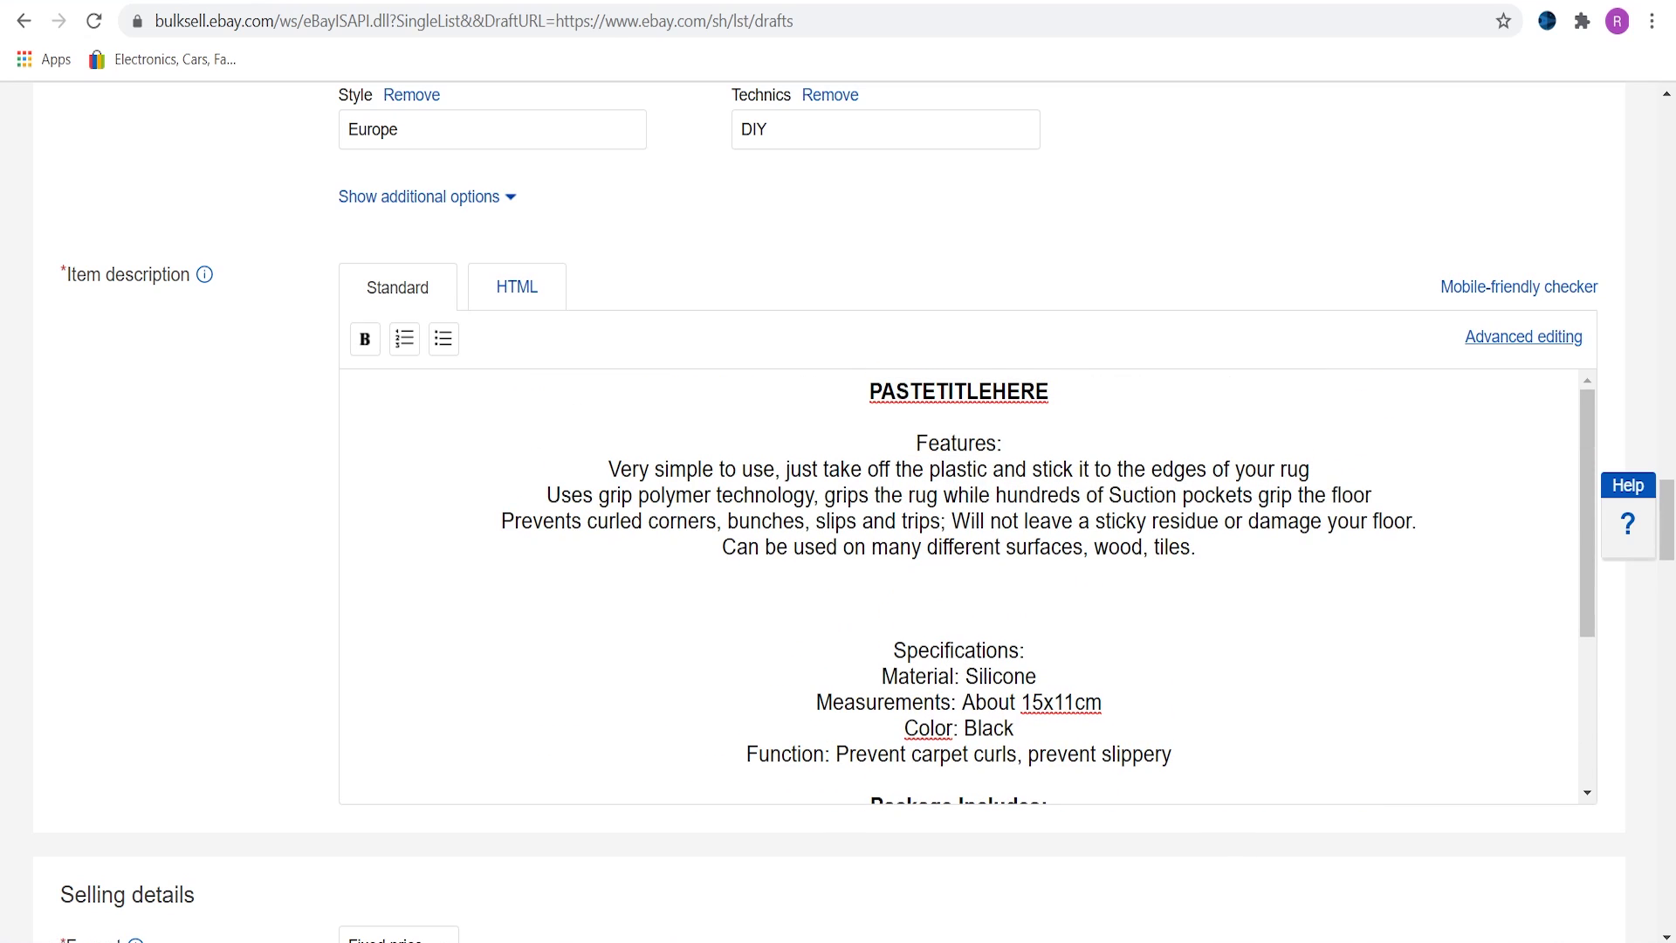
{"action": "left_click", "coordinate": [1522, 336]}
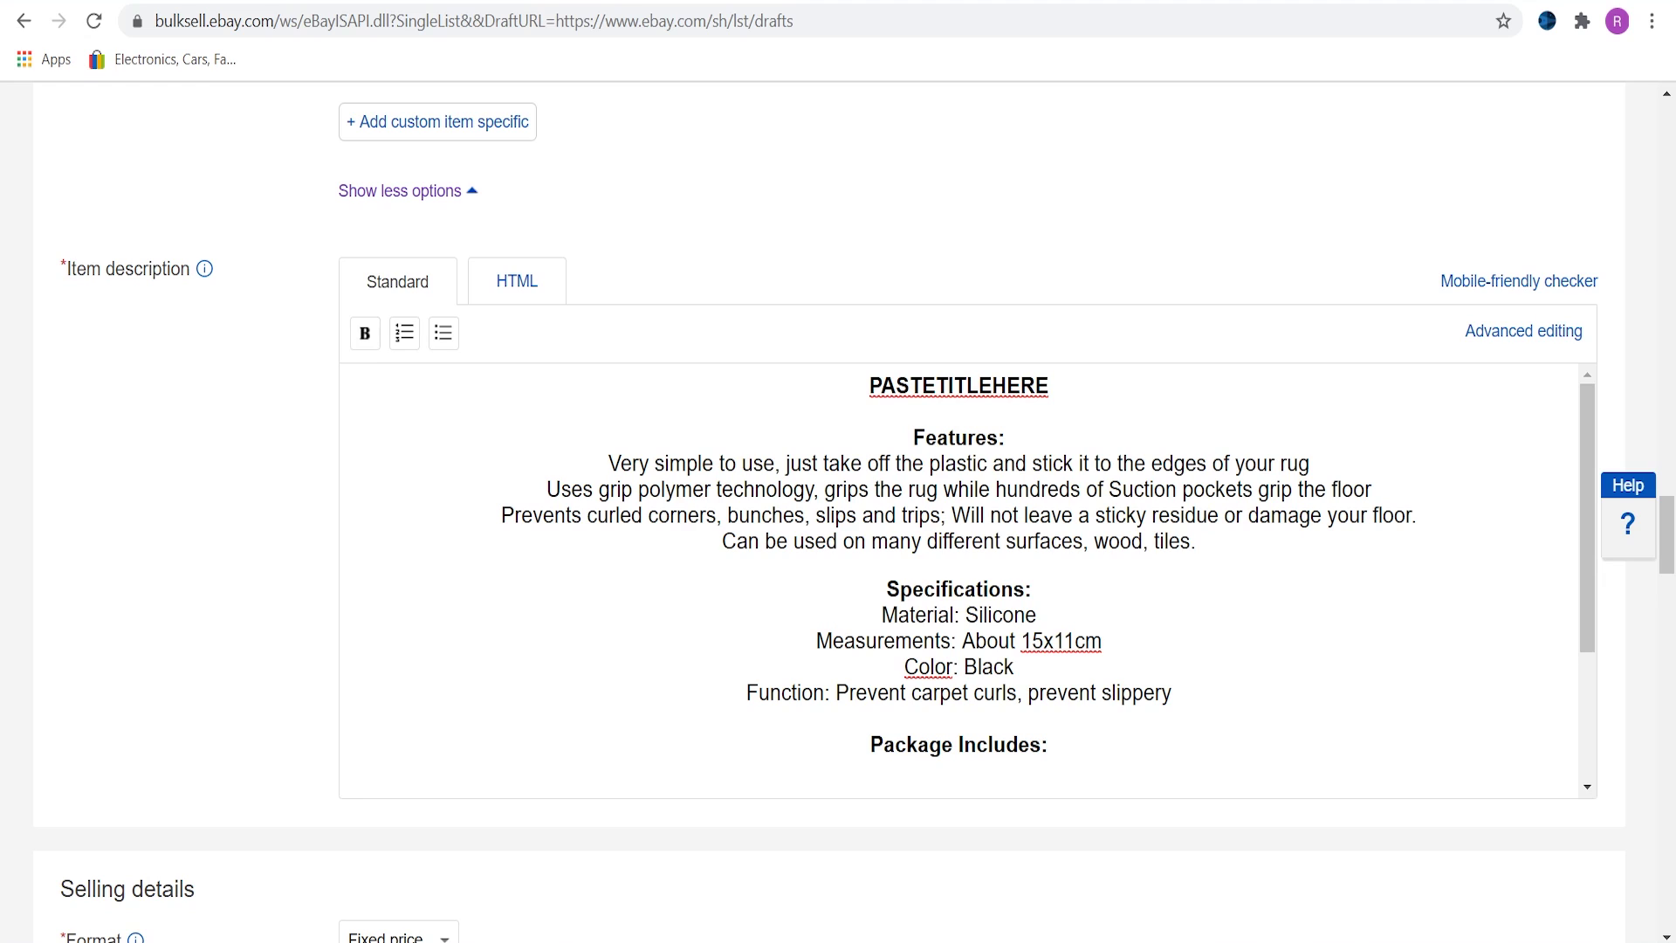
Step: Select the PASTETITLEHERE placeholder in the description, and enter "1 Set (4pcs) Anti Slip Sticker" under Package Includes
{"action": "double_click", "coordinate": [958, 385]}
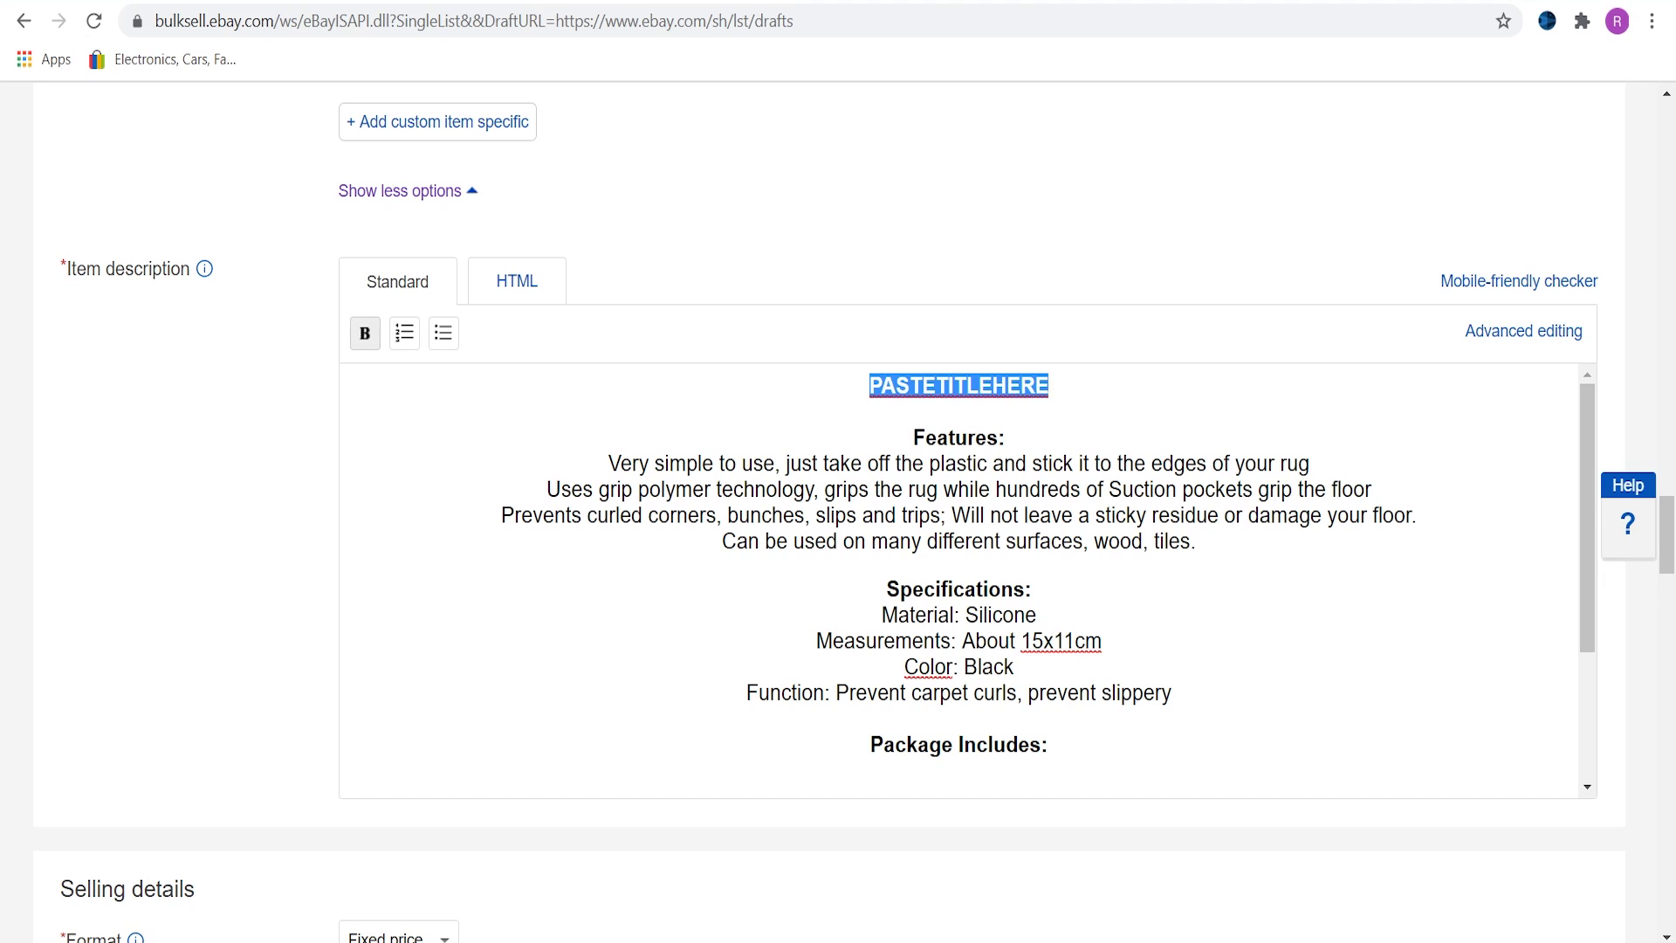
{"action": "scroll", "coordinate": [967, 581], "scroll_direction": "down", "scroll_amount": 3}
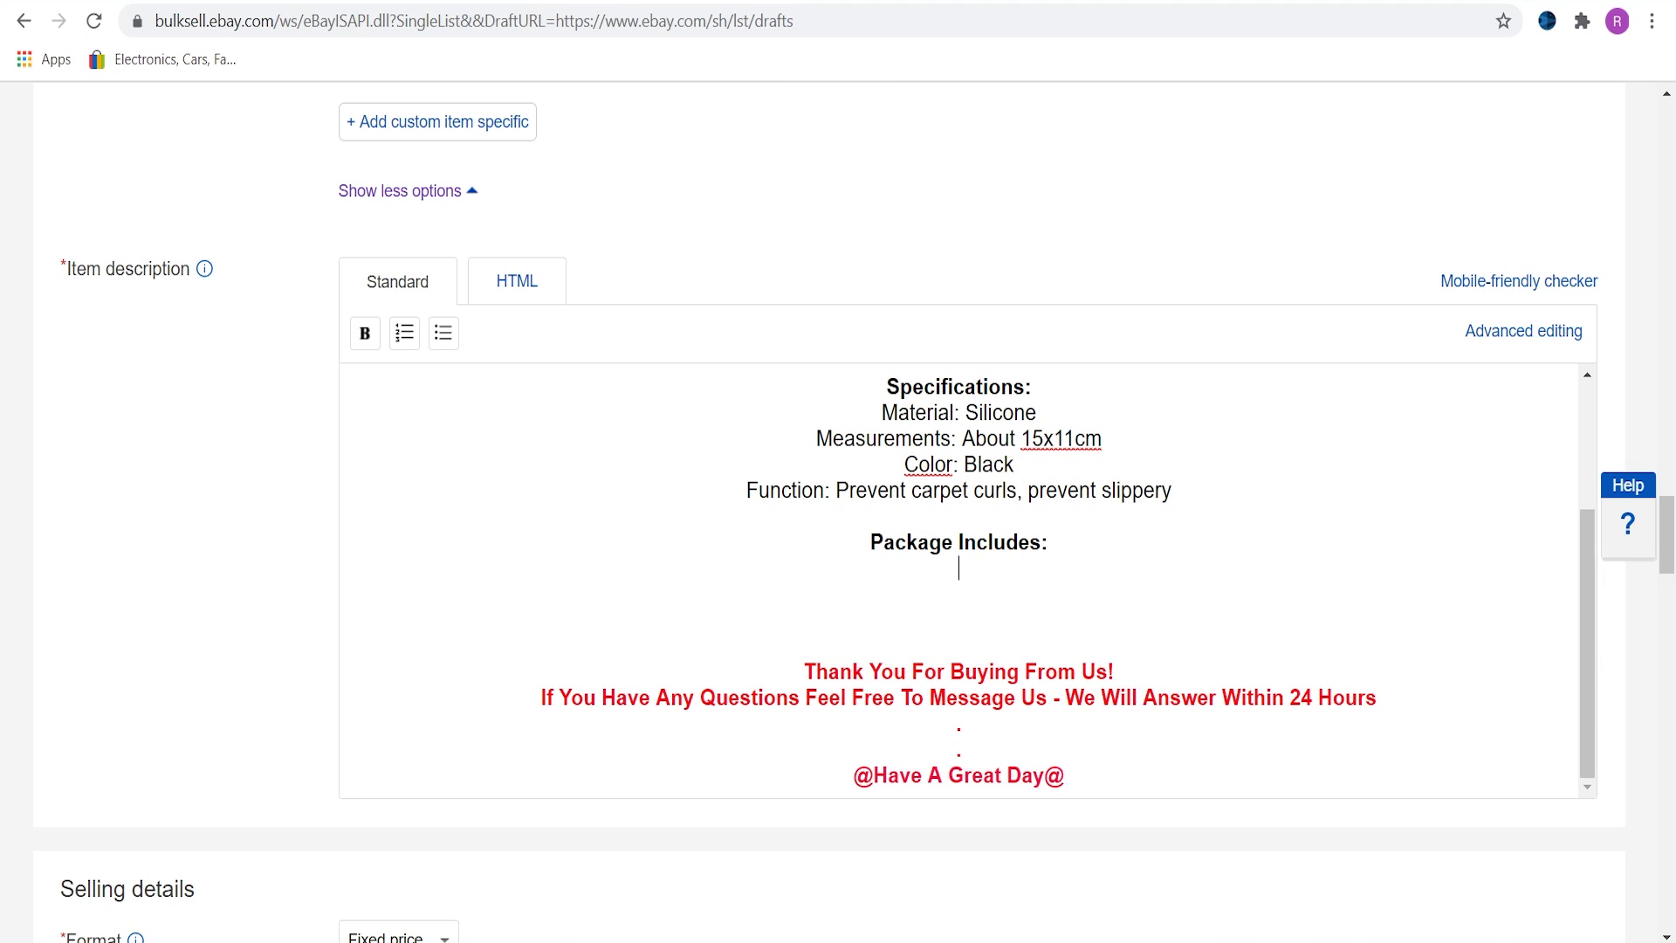
{"action": "key", "text": "ctrl+v"}
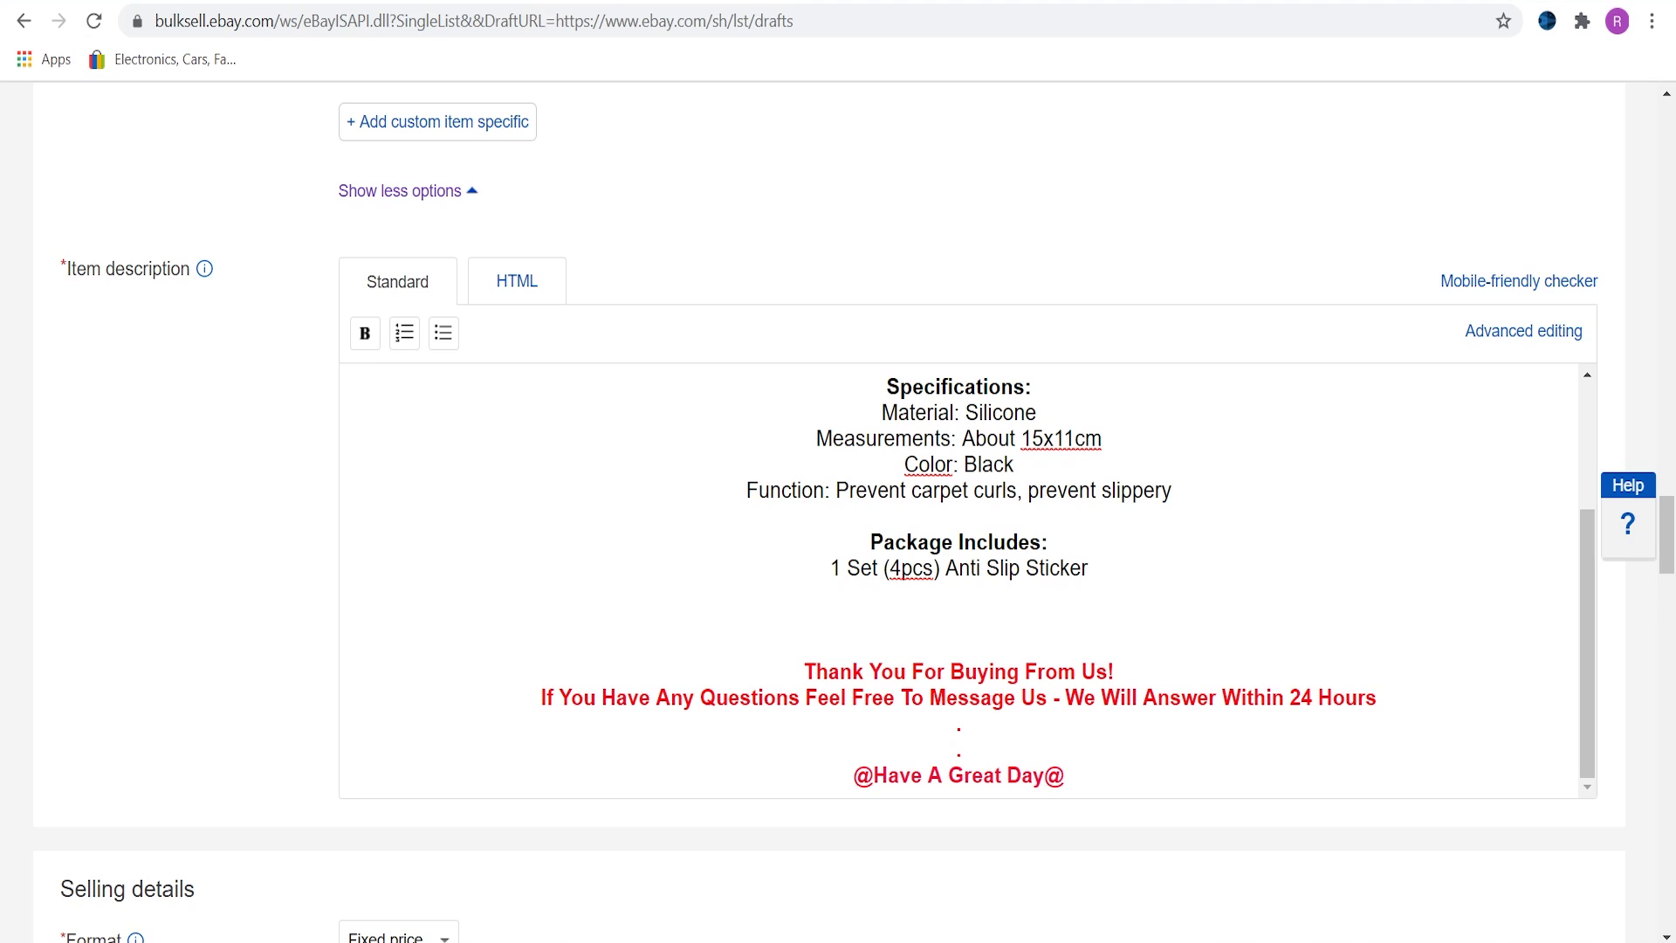
Step: Read the explanation of selling as a lot, and enable it for the listing with 4 items in the lot
{"action": "scroll", "coordinate": [838, 507], "scroll_direction": "down", "scroll_amount": 8}
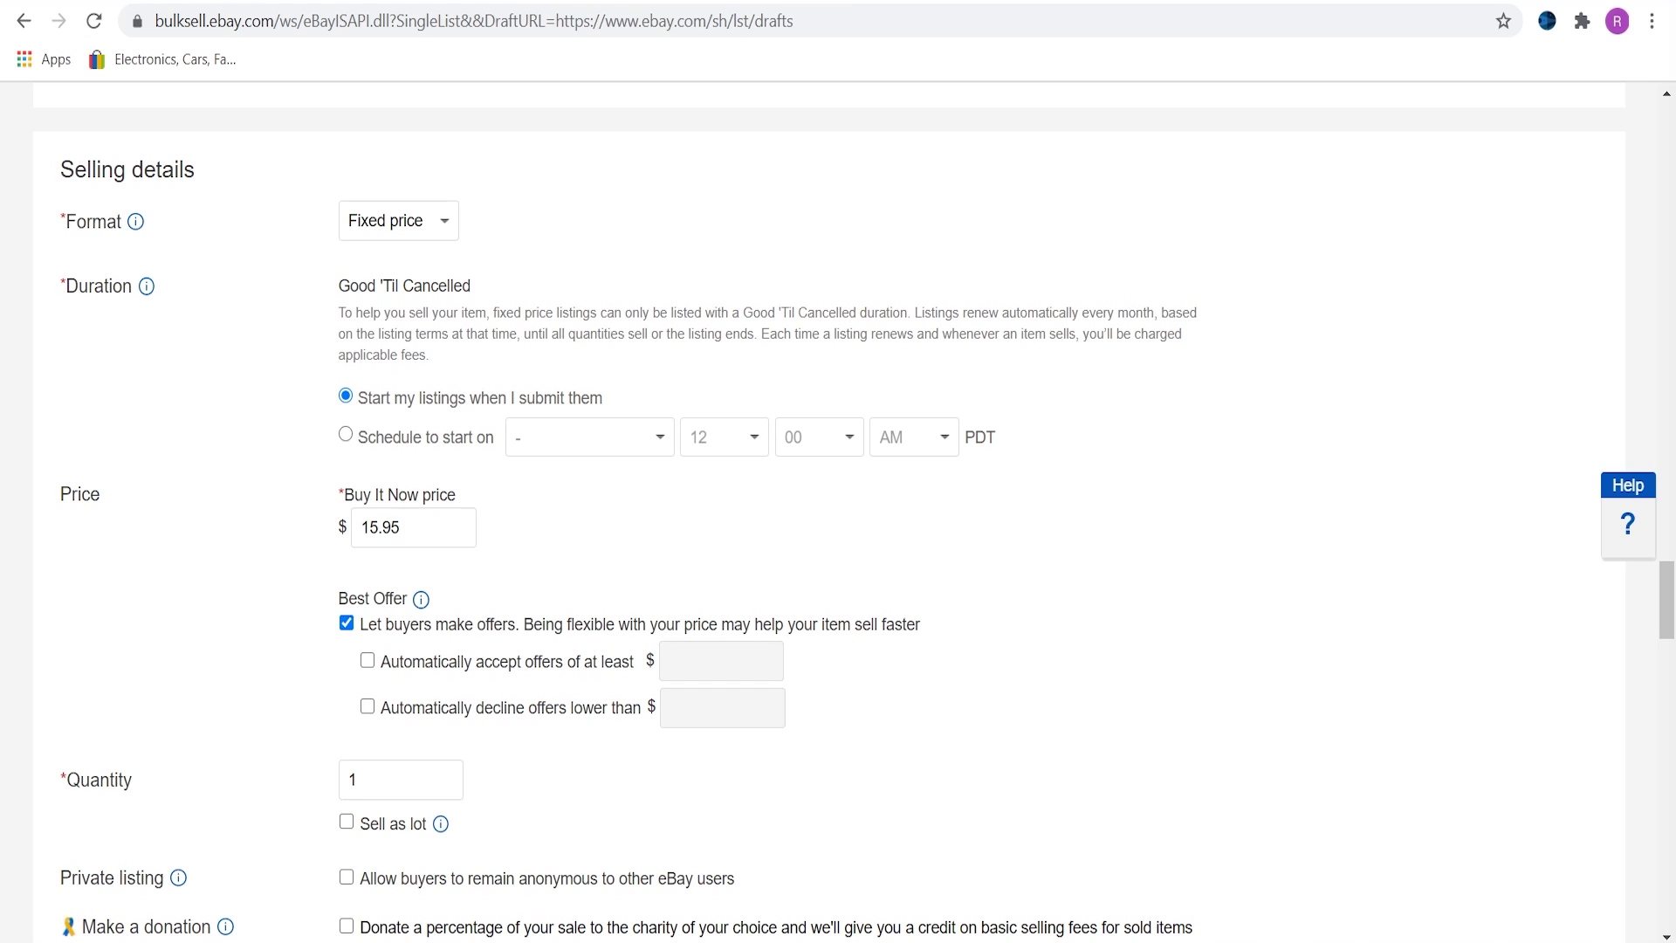
{"action": "double_click", "coordinate": [380, 527]}
{"action": "left_click", "coordinate": [441, 824]}
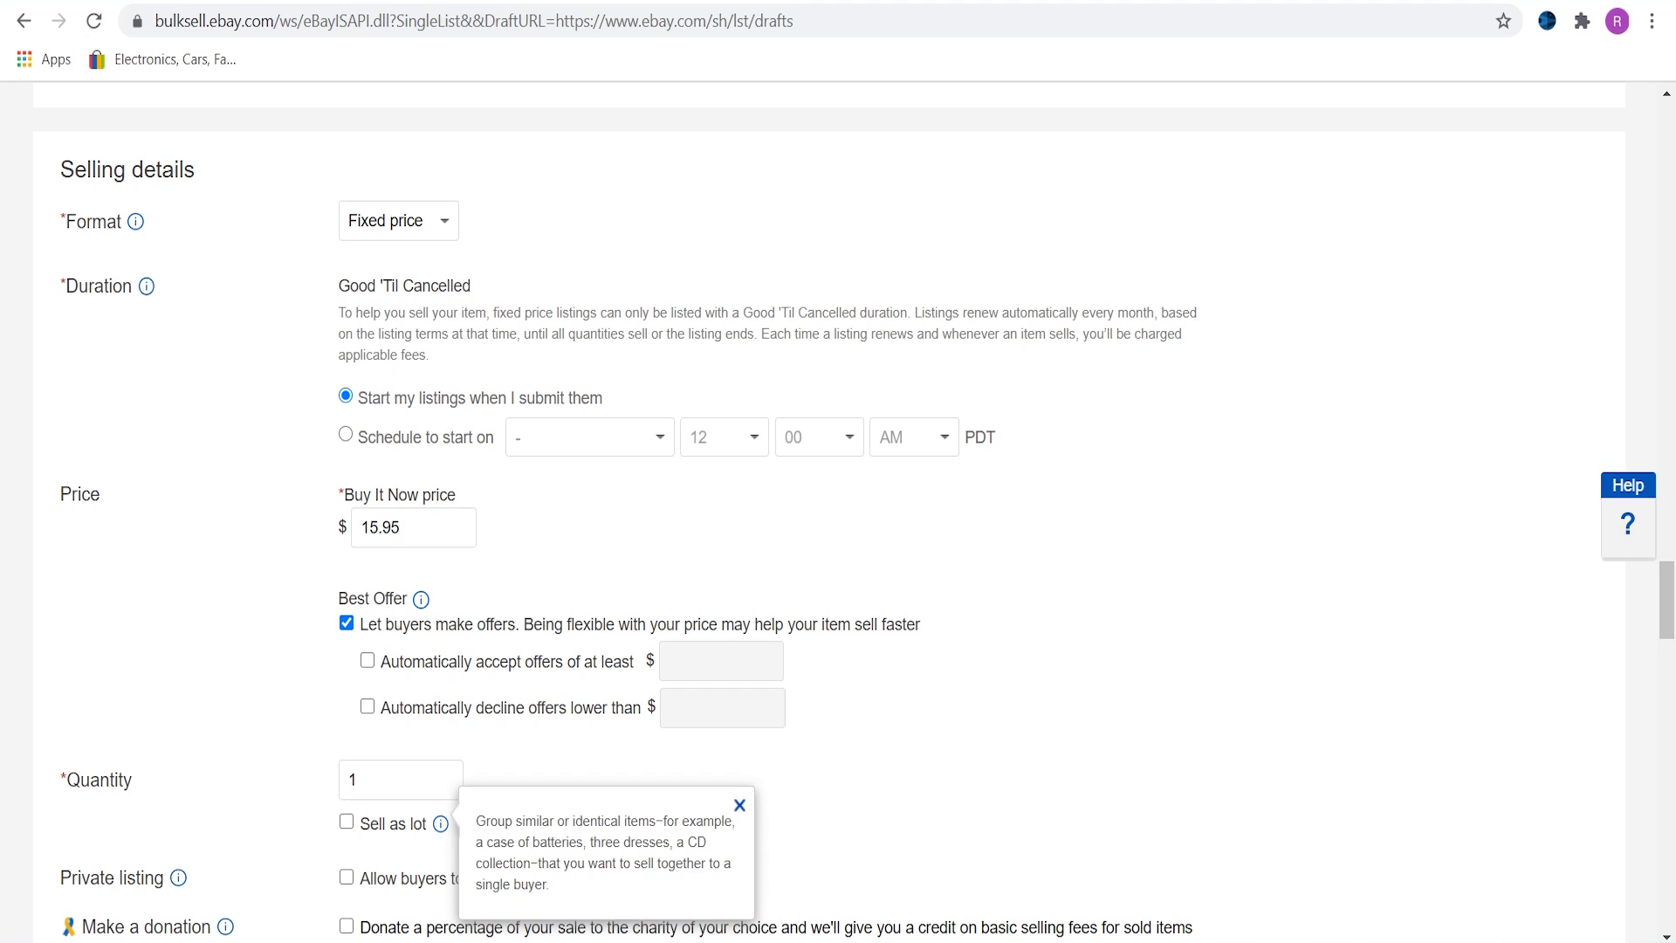
{"action": "left_click", "coordinate": [346, 821]}
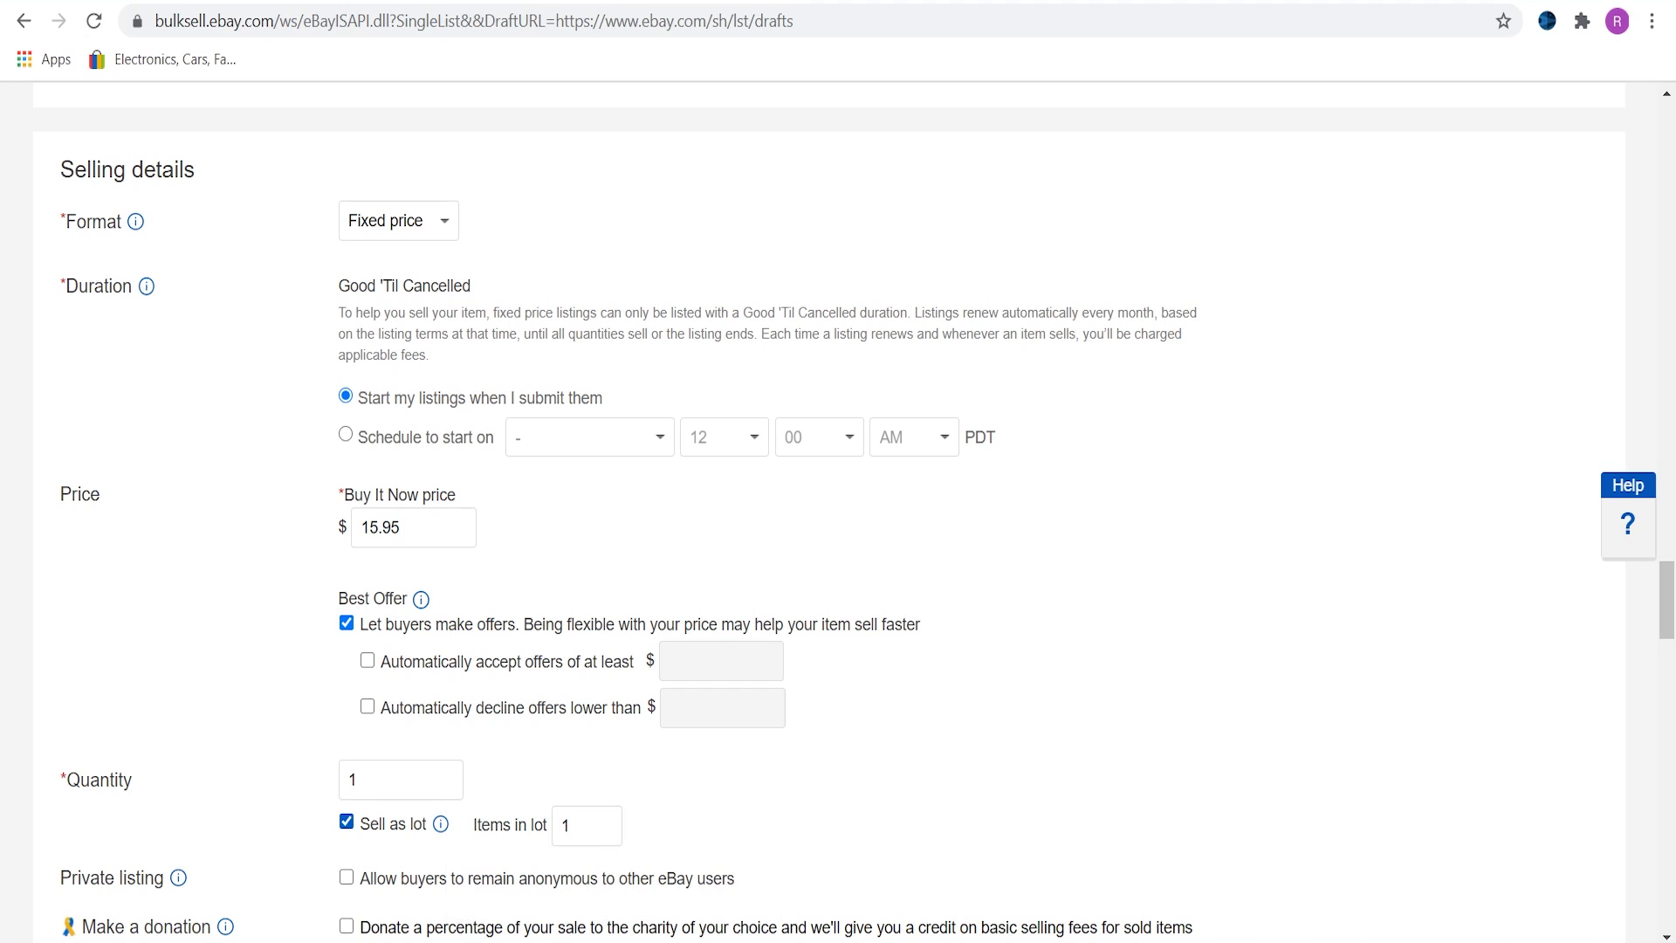
{"action": "key", "text": "Tab"}
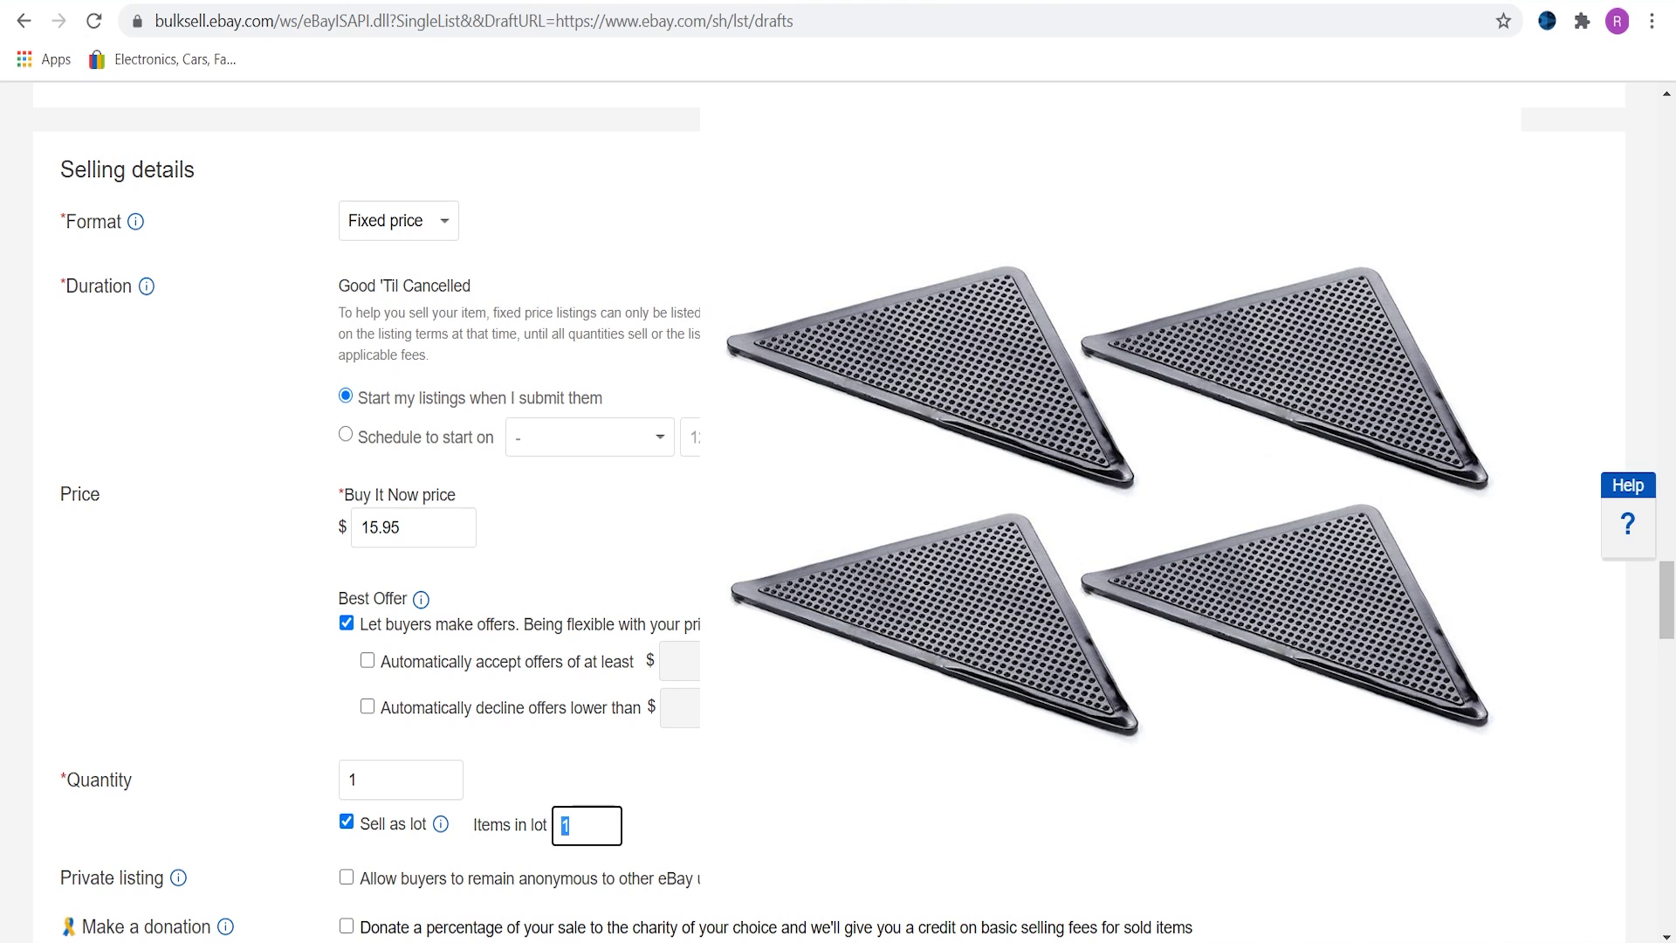
{"action": "type", "text": "4"}
{"action": "left_click", "coordinate": [400, 780]}
Step: Set the volume pricing discounts to 5% for 2 or more items, 6% for 3 or more and 7% for 4 or more
{"action": "scroll", "coordinate": [838, 523], "scroll_direction": "down", "scroll_amount": 5}
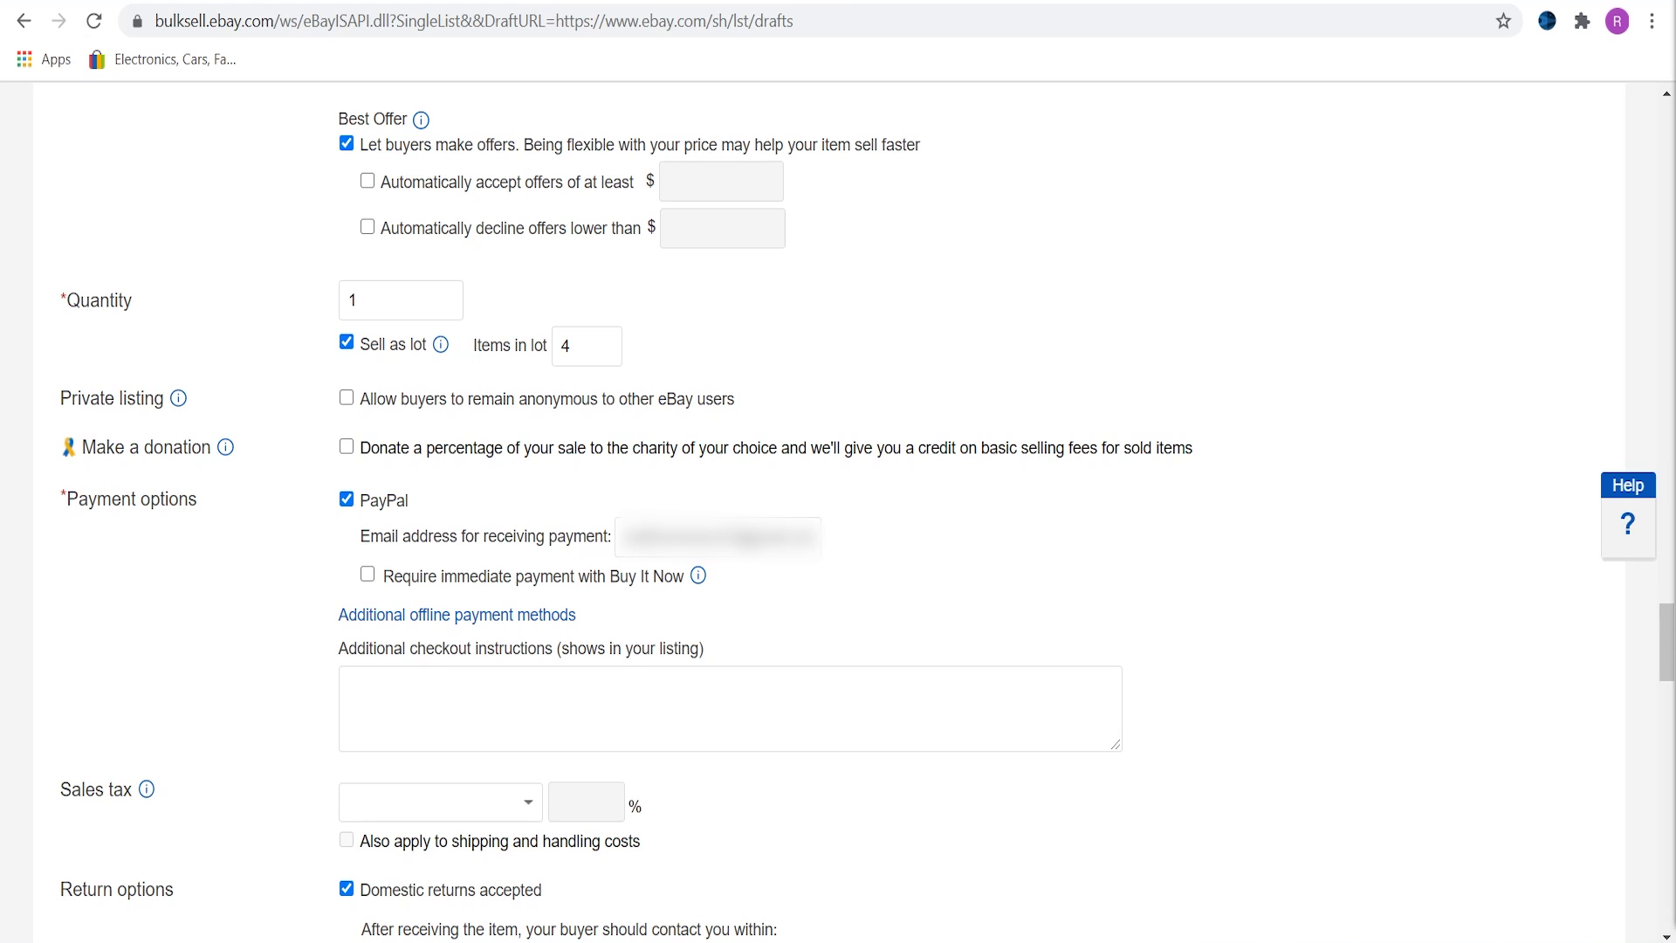
{"action": "scroll", "coordinate": [838, 512], "scroll_direction": "down", "scroll_amount": 6}
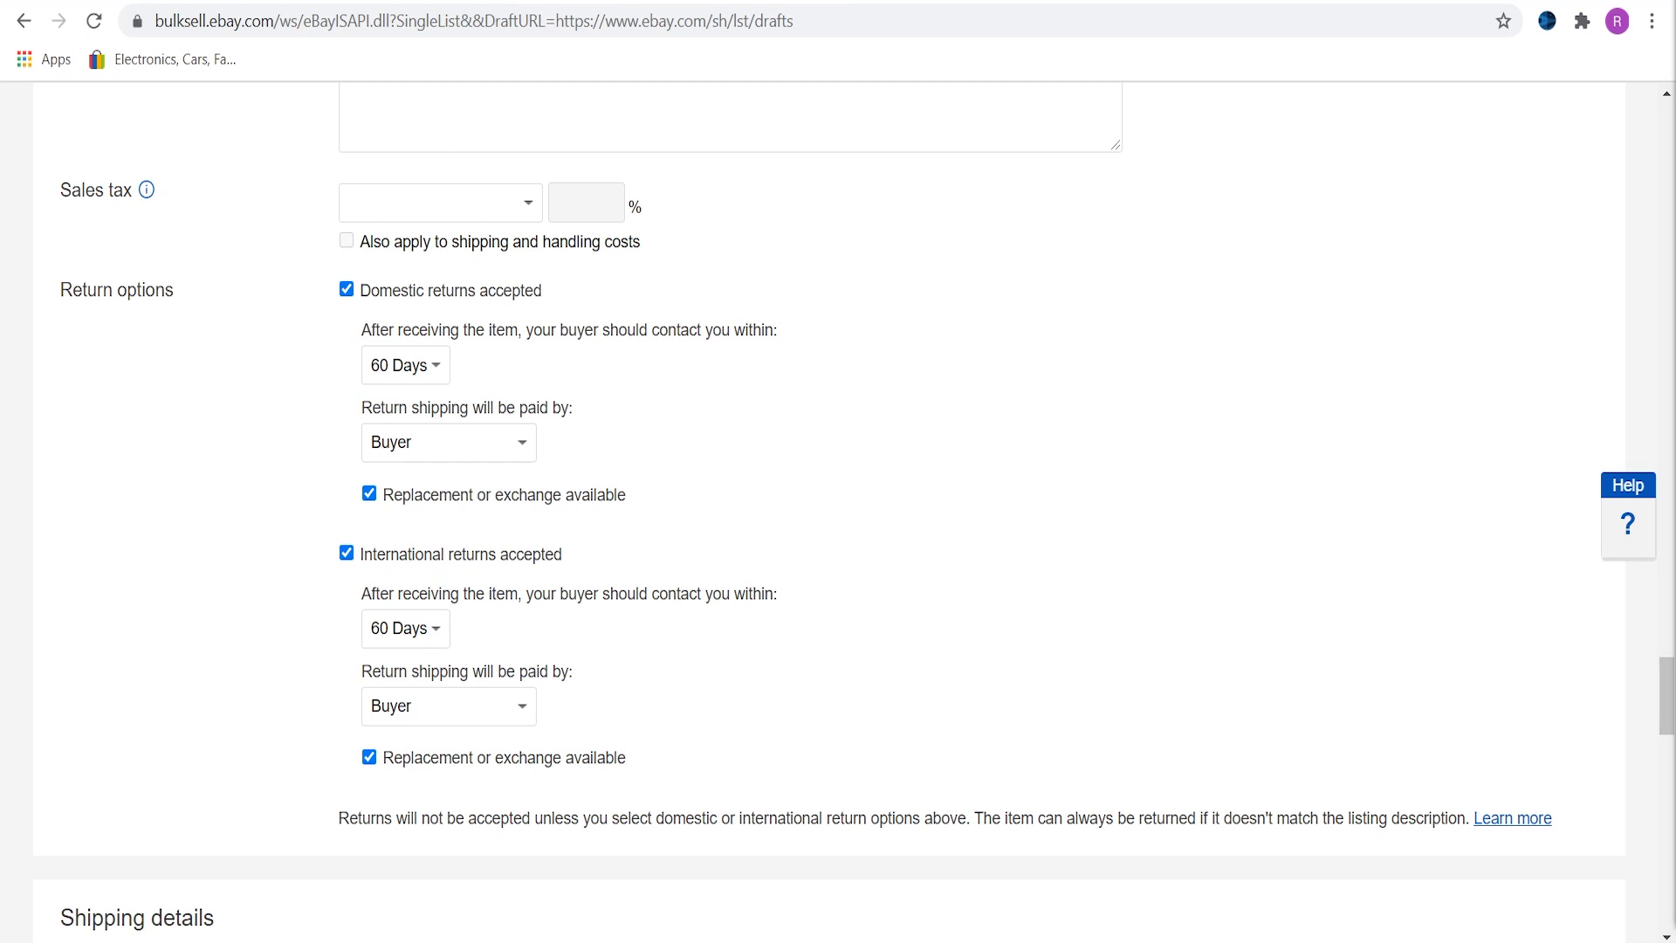
{"action": "scroll", "coordinate": [837, 515], "scroll_direction": "down", "scroll_amount": 9}
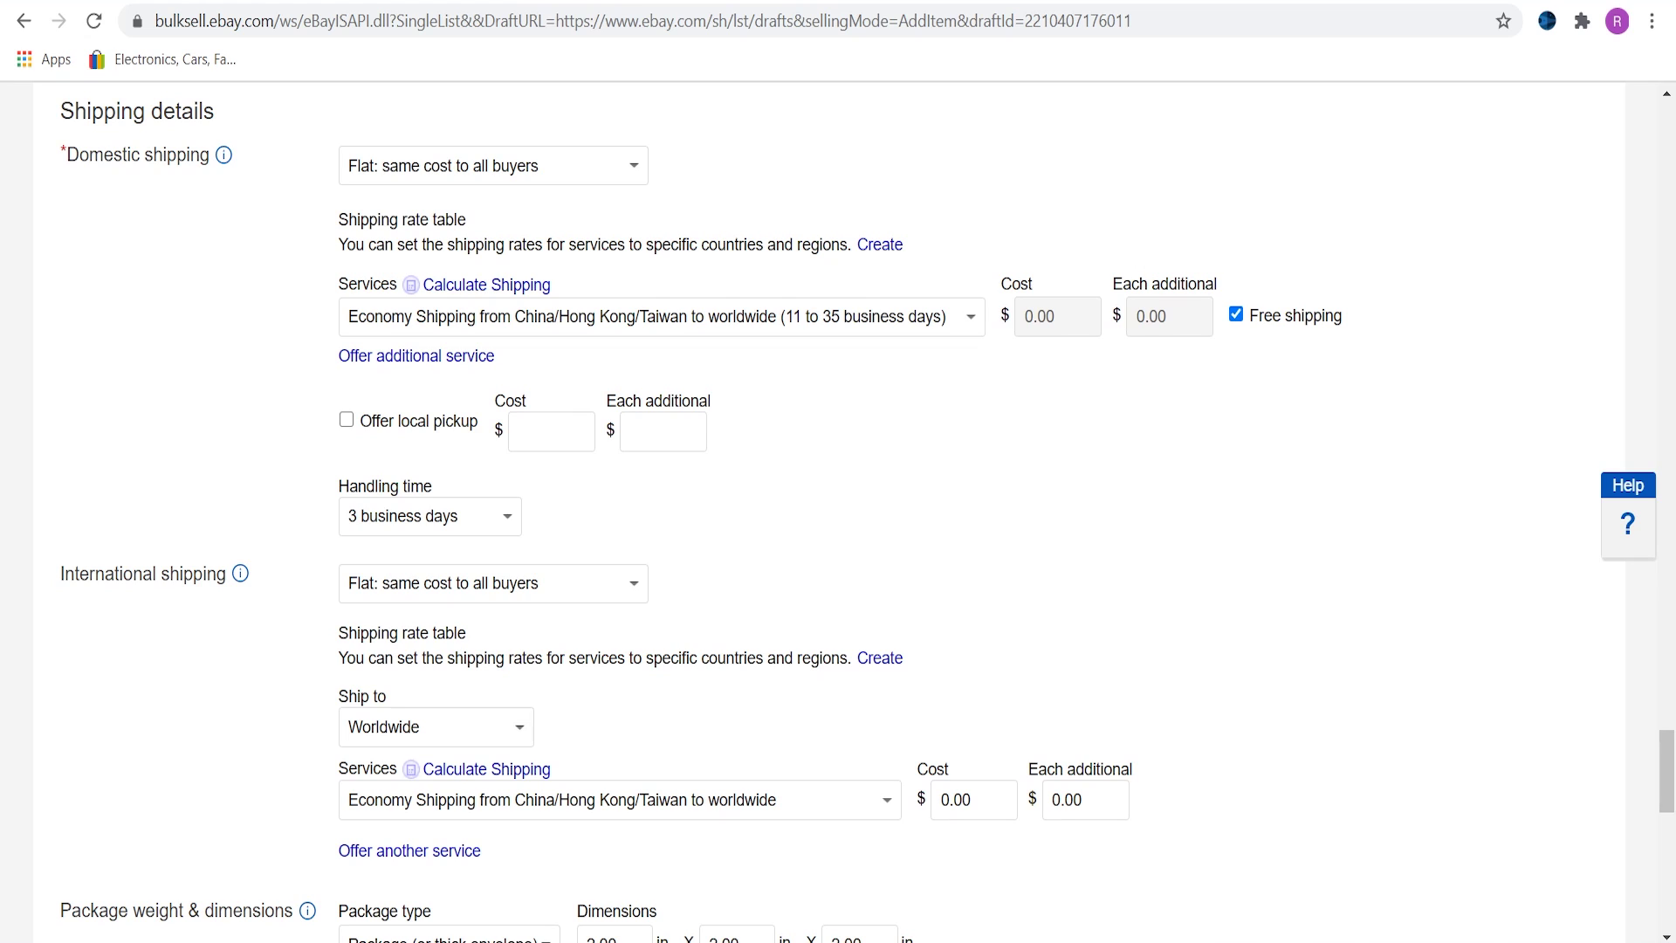
{"action": "scroll", "coordinate": [838, 524], "scroll_direction": "down", "scroll_amount": 7}
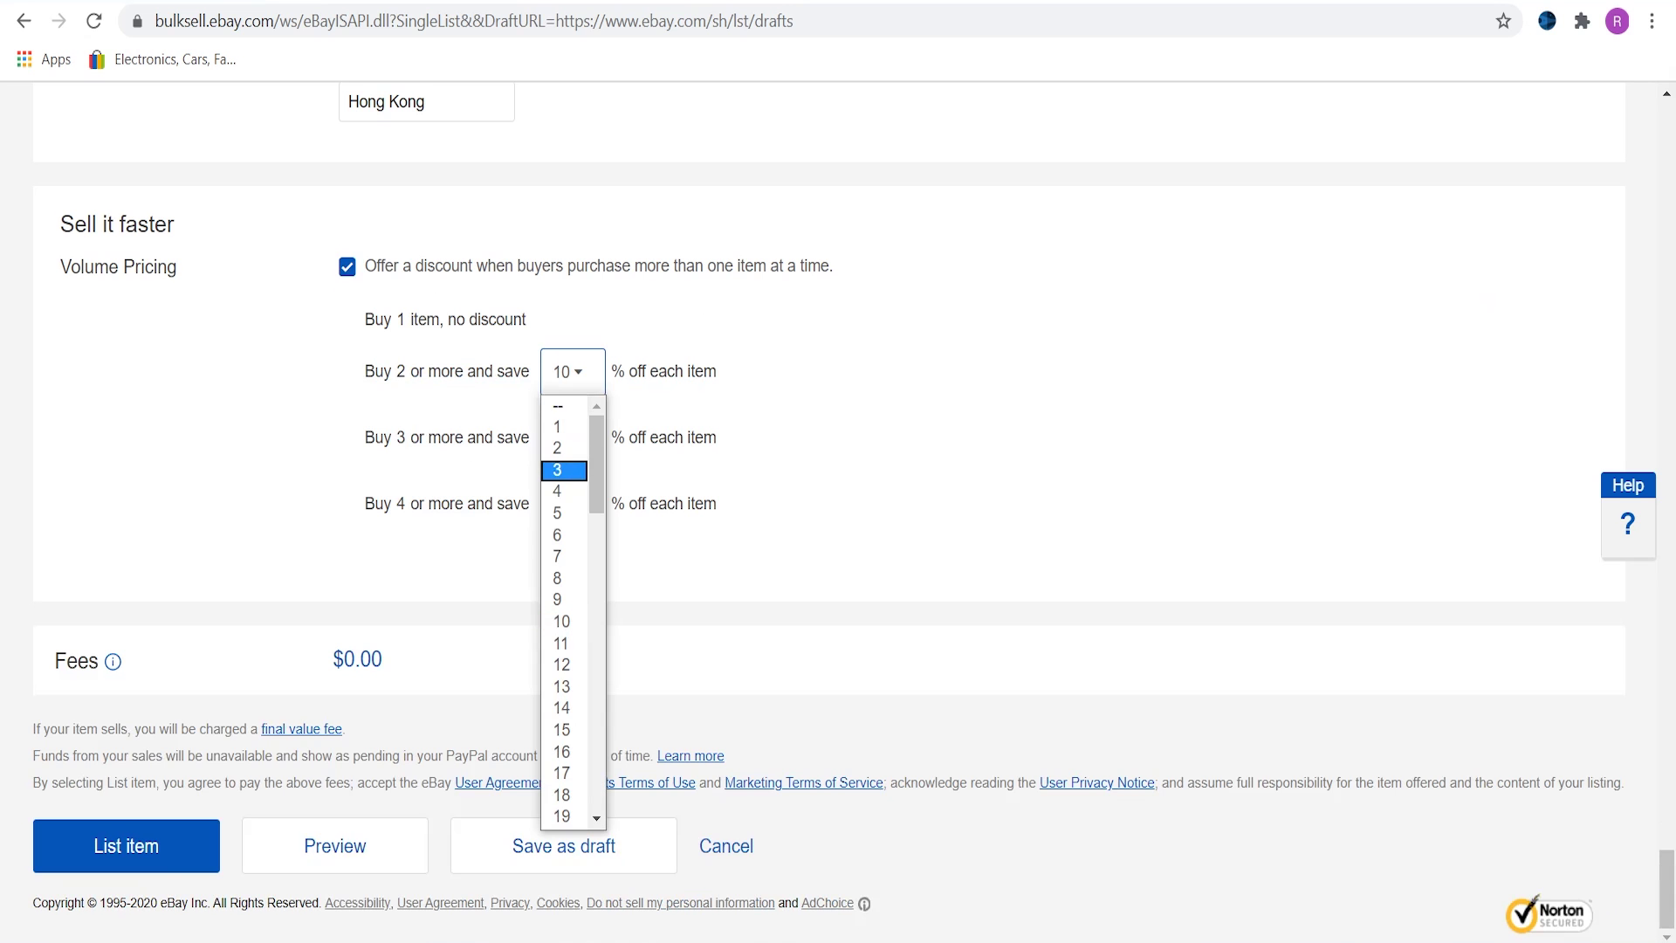
{"action": "left_click", "coordinate": [561, 514]}
{"action": "left_click", "coordinate": [573, 437]}
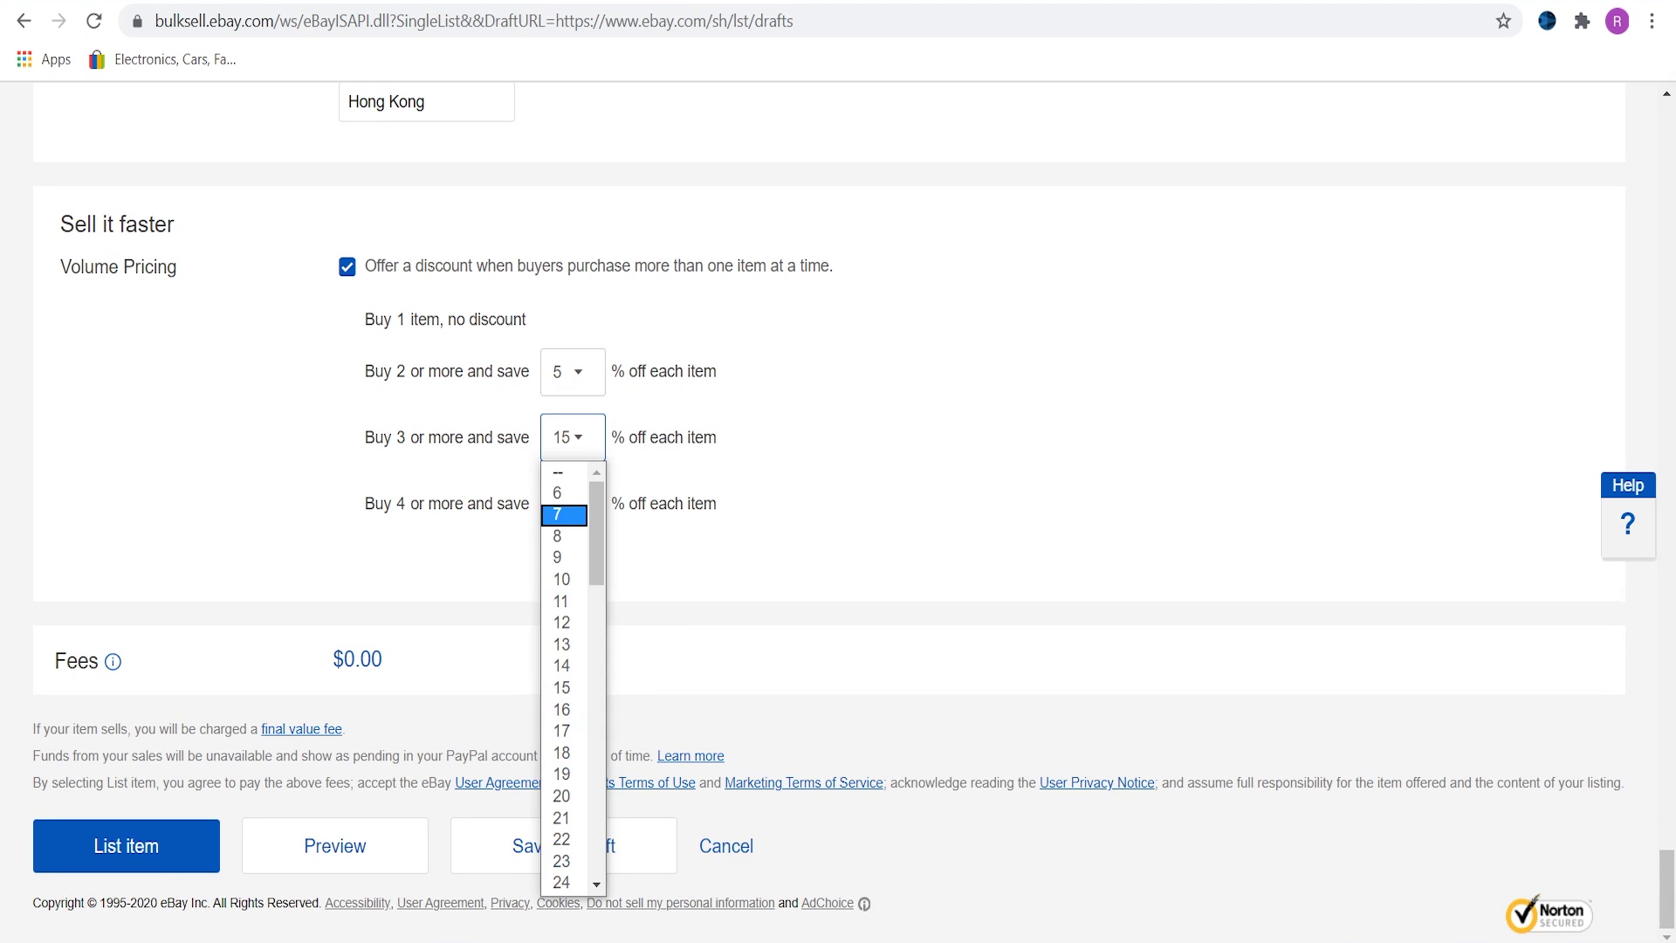
{"action": "left_click", "coordinate": [556, 493]}
{"action": "left_click", "coordinate": [572, 503]}
{"action": "left_click", "coordinate": [561, 74]}
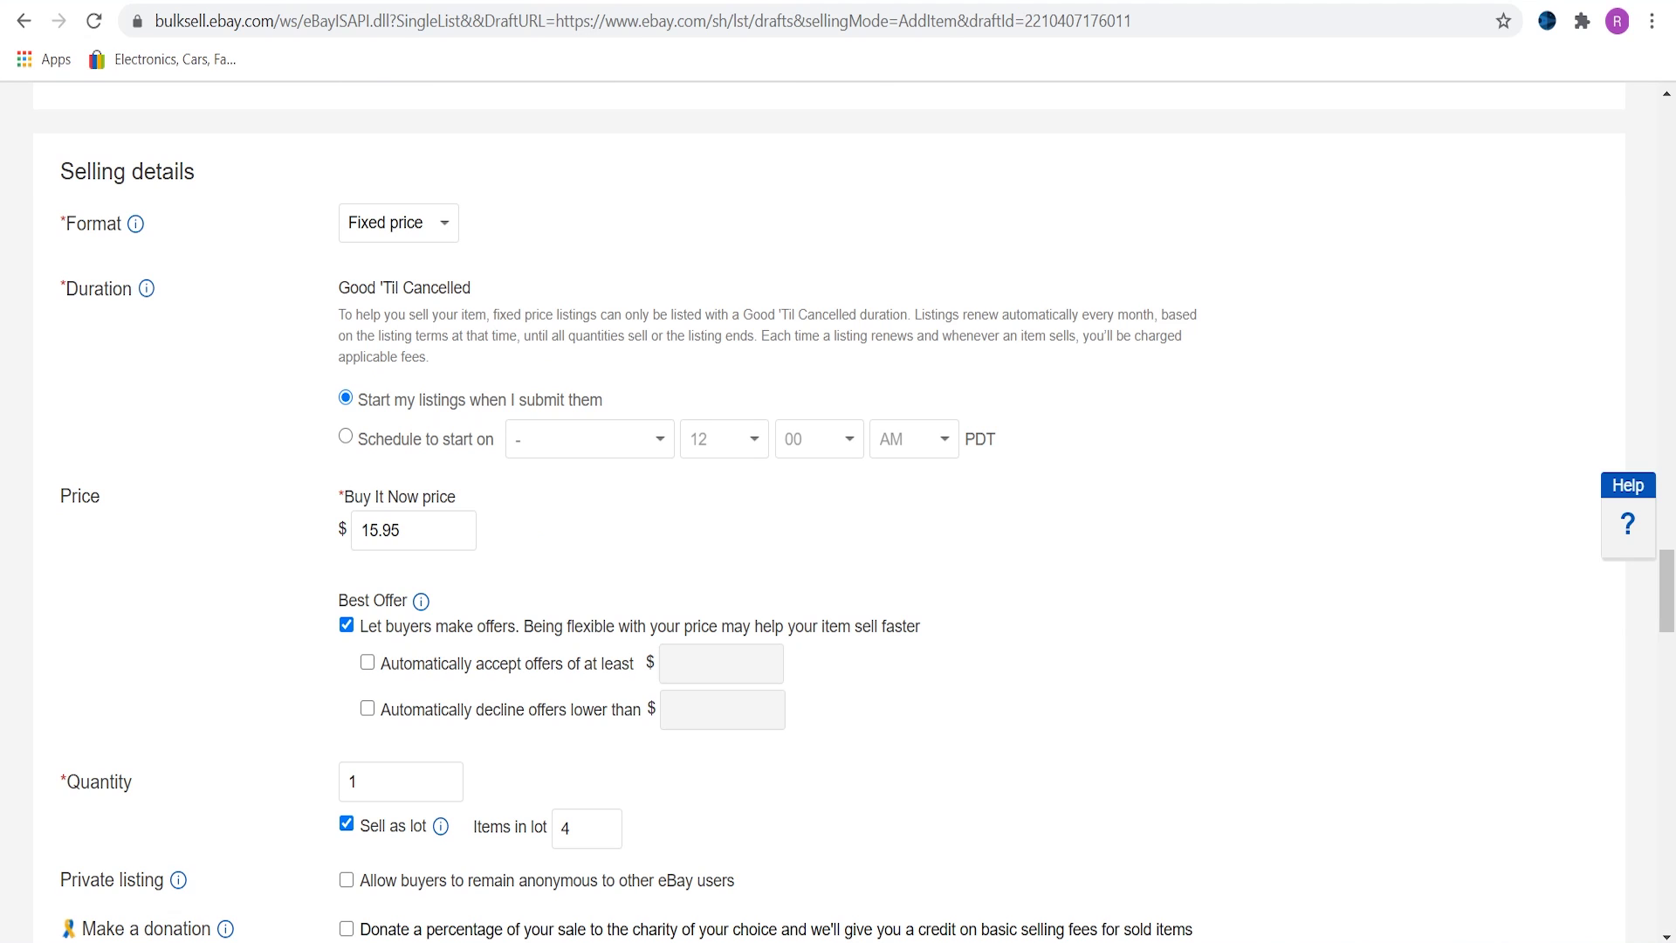
Step: Set the listing quantity to 4 and submit the item for listing on eBay
{"action": "double_click", "coordinate": [353, 781]}
{"action": "type", "text": "4"}
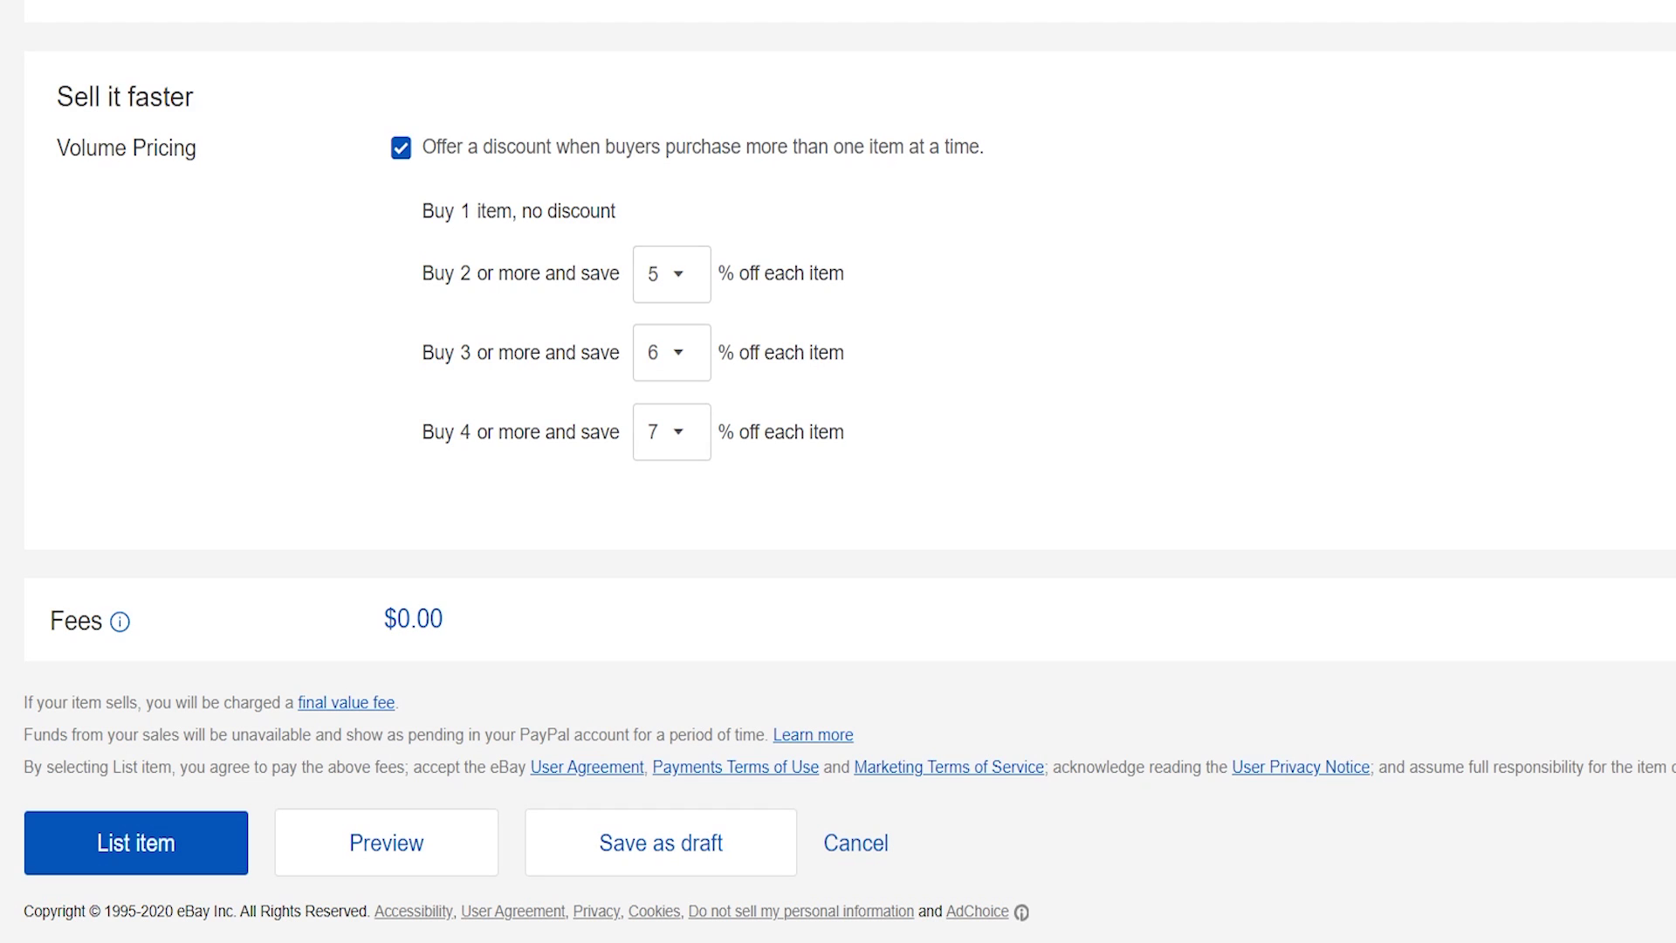
{"action": "left_click", "coordinate": [135, 842]}
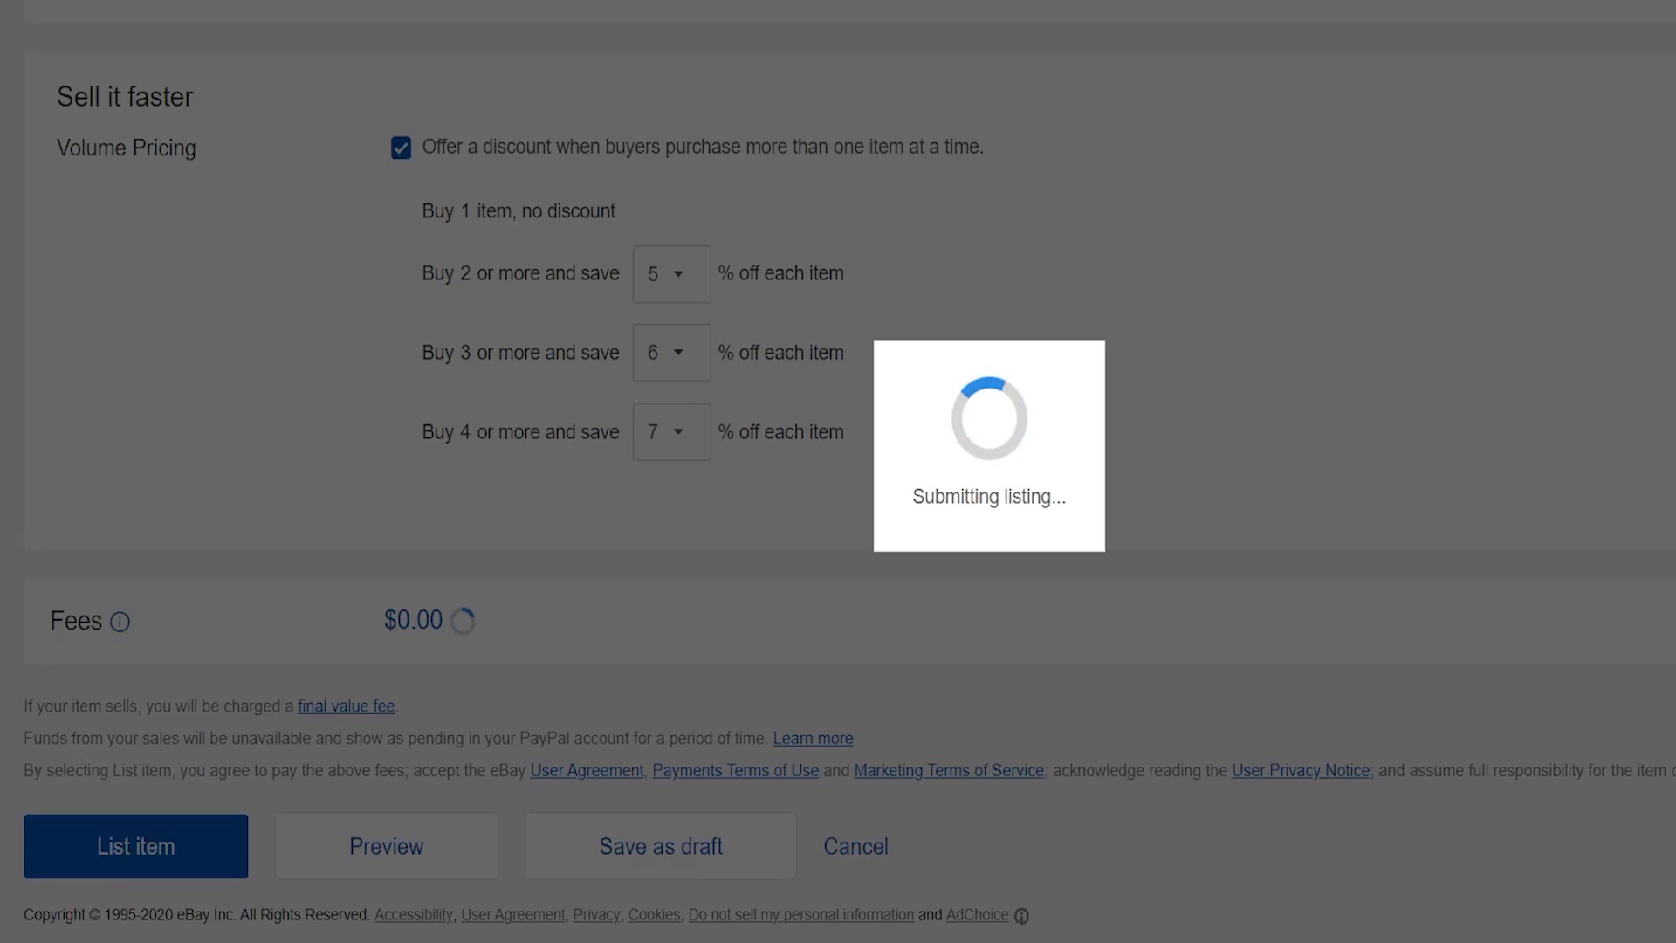